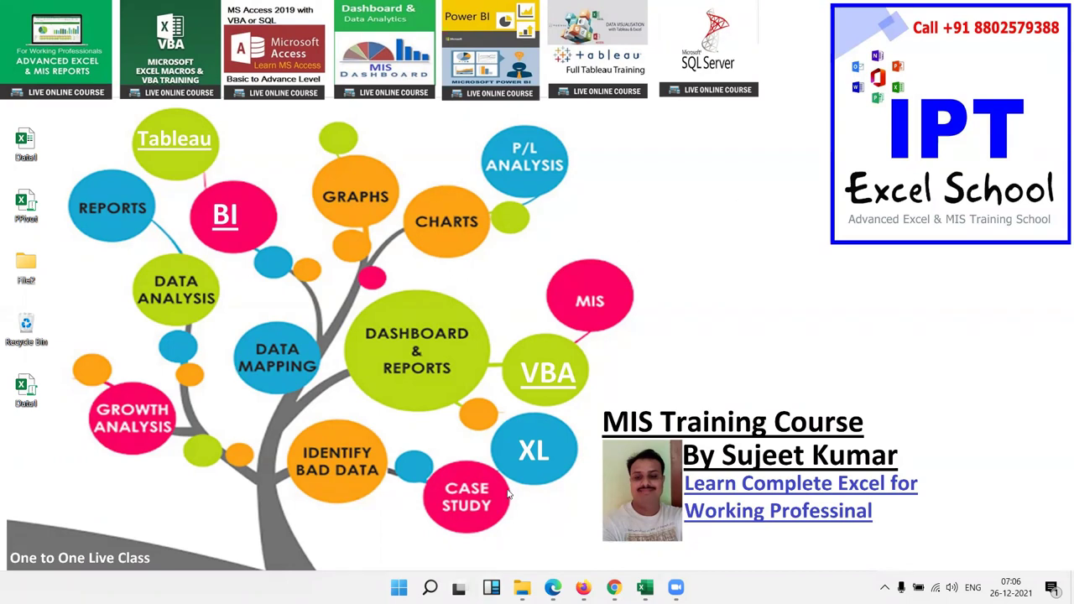
From Google Drive's New menu, create a blank Google Sheets spreadsheet
mouse_move(613, 588)
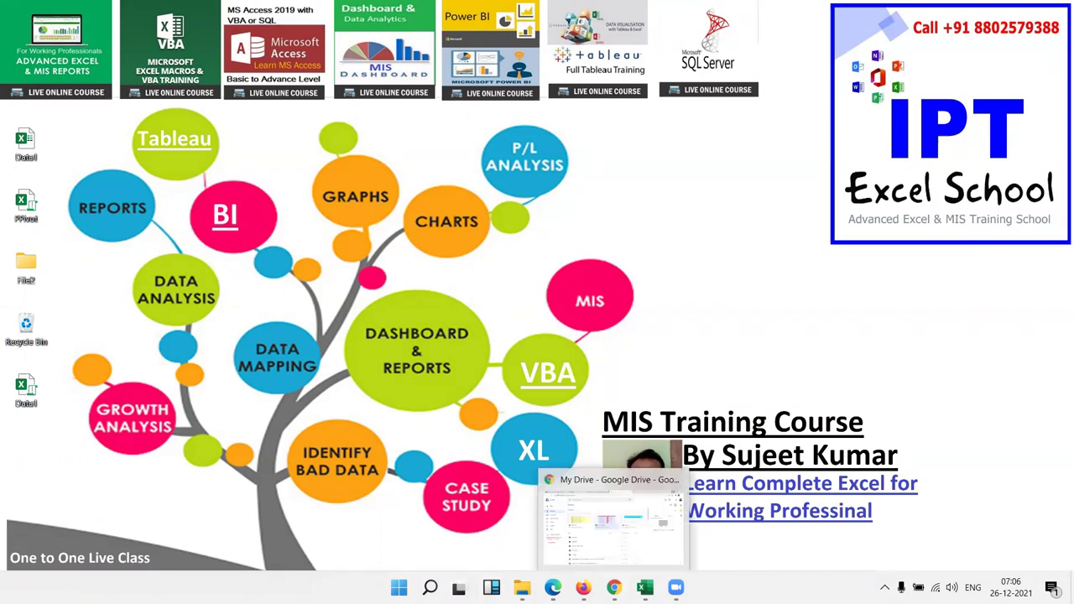
click(613, 587)
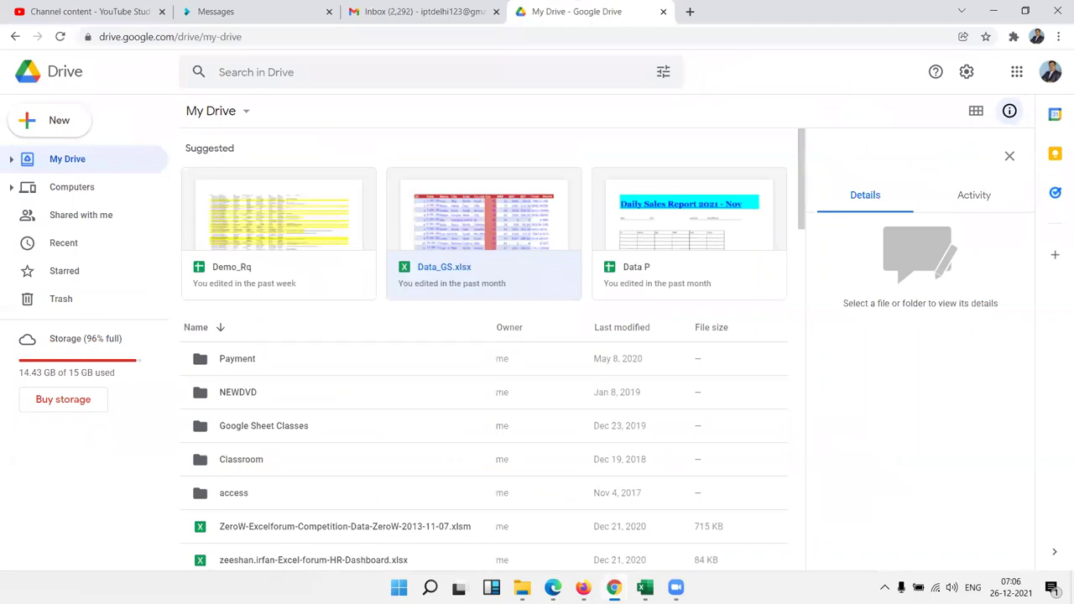
mouse_move(802, 216)
mouse_down()
mouse_move(803, 283)
mouse_move(801, 159)
mouse_up()
click(47, 120)
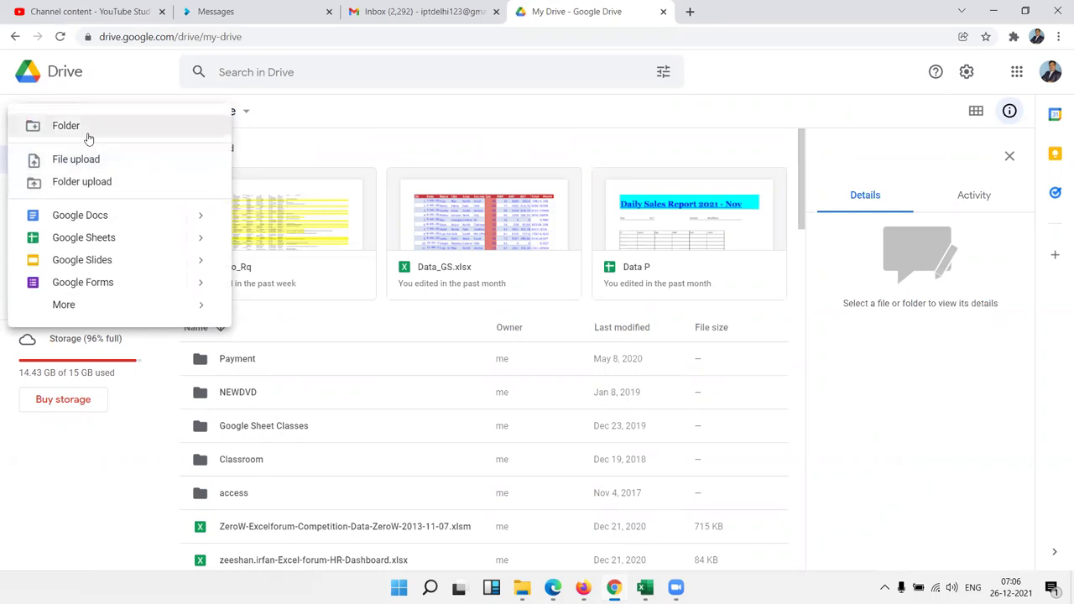
click(92, 239)
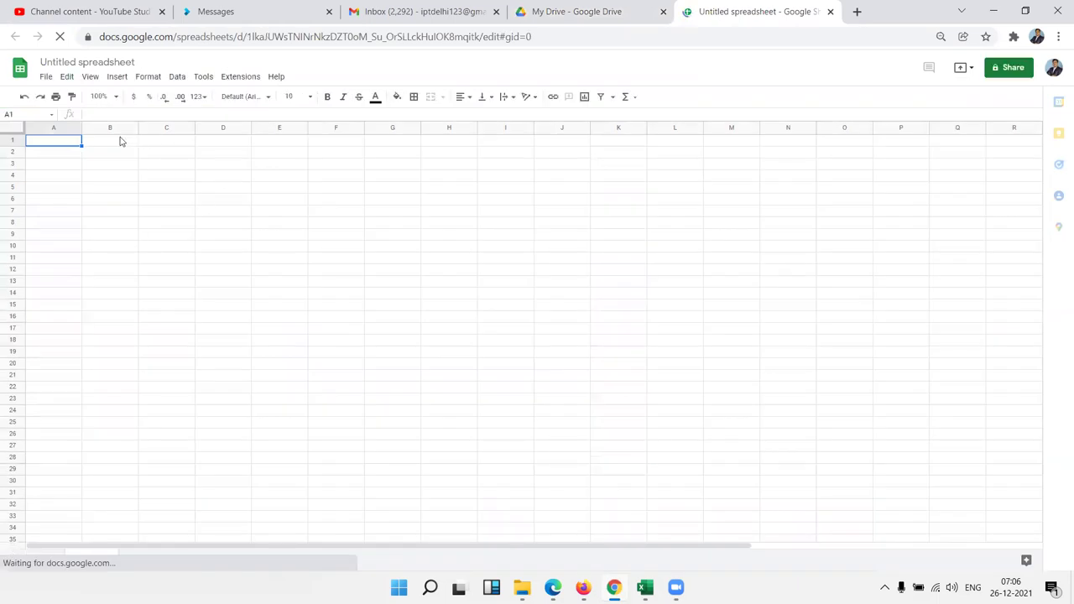
Zoom the empty sheet to 150%, then to 200%
click(90, 78)
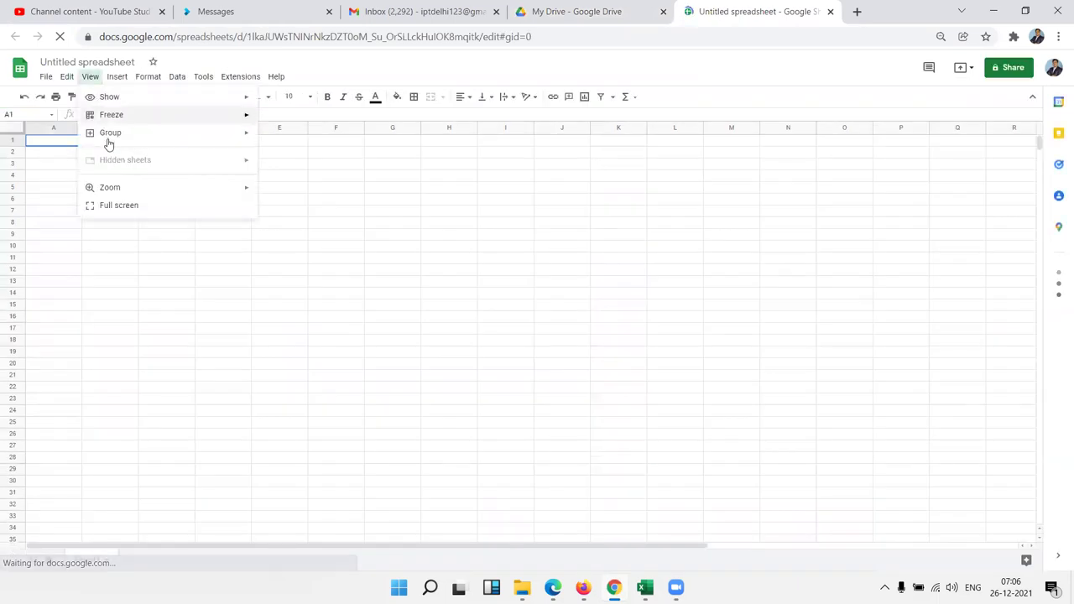
mouse_move(114, 187)
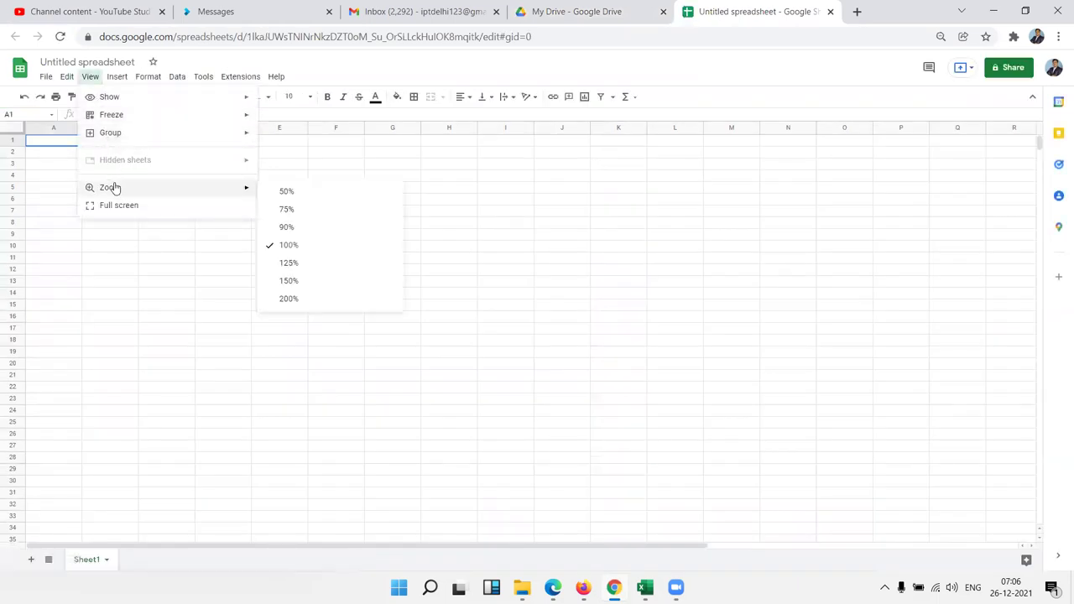
click(285, 281)
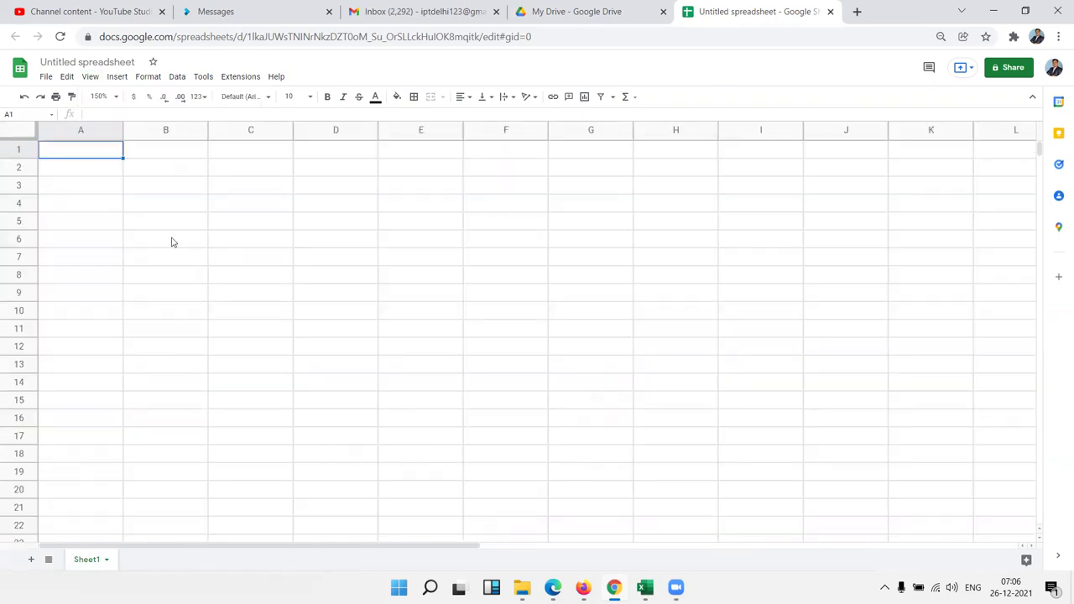
click(89, 77)
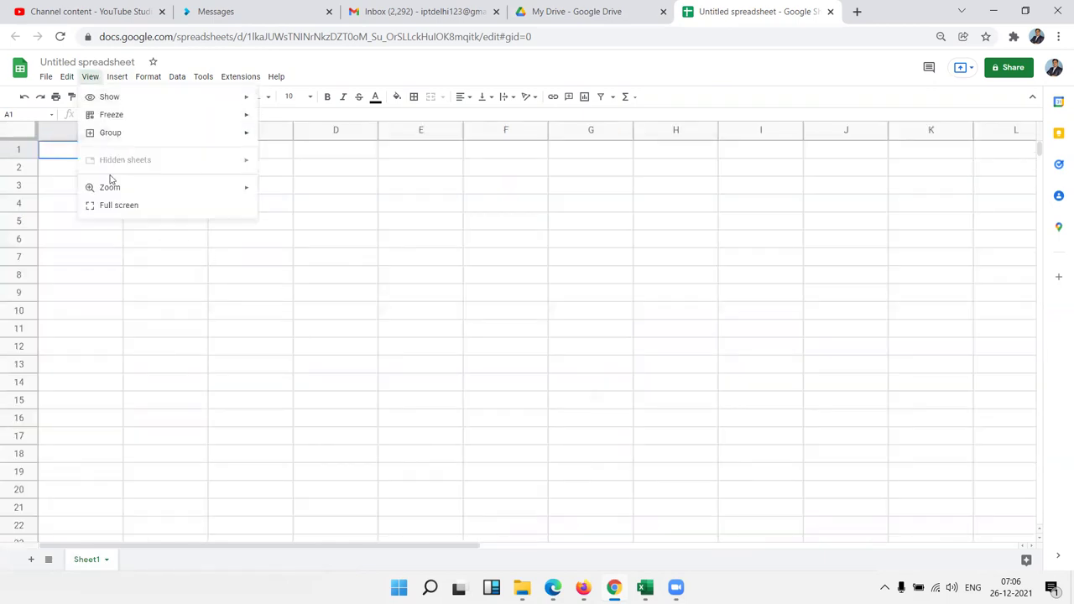
mouse_move(119, 138)
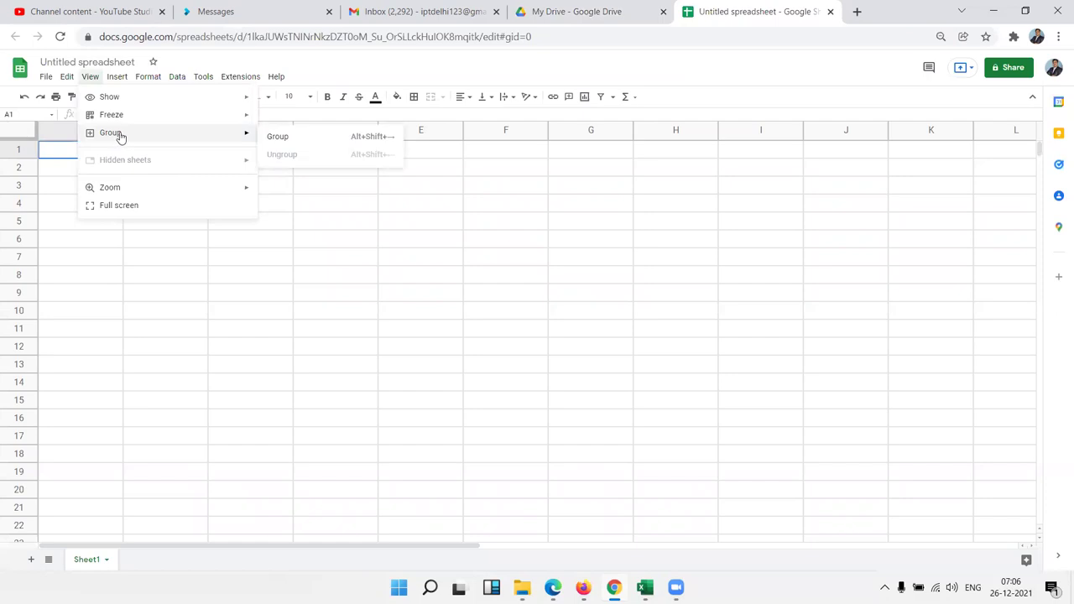
mouse_move(127, 190)
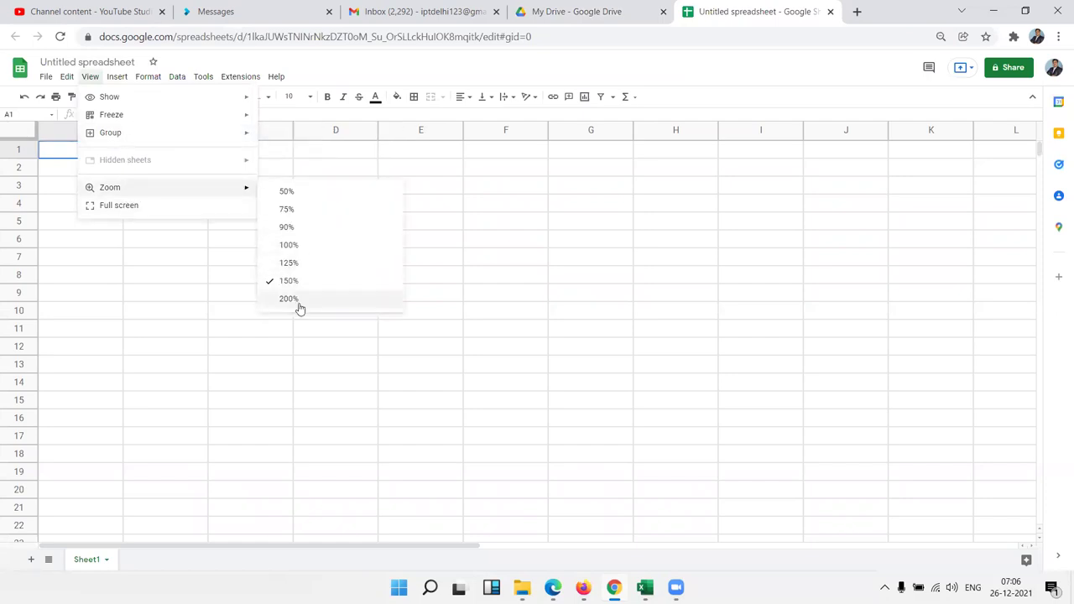
click(298, 305)
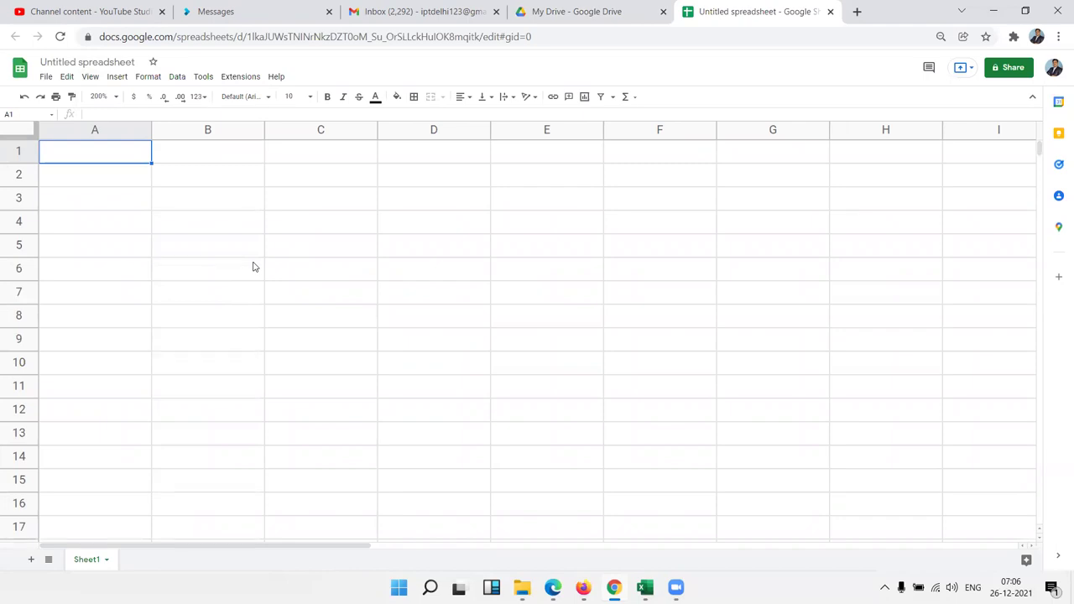
Enter 20 in B2 and 30 in C2
key(Right)
key(Down)
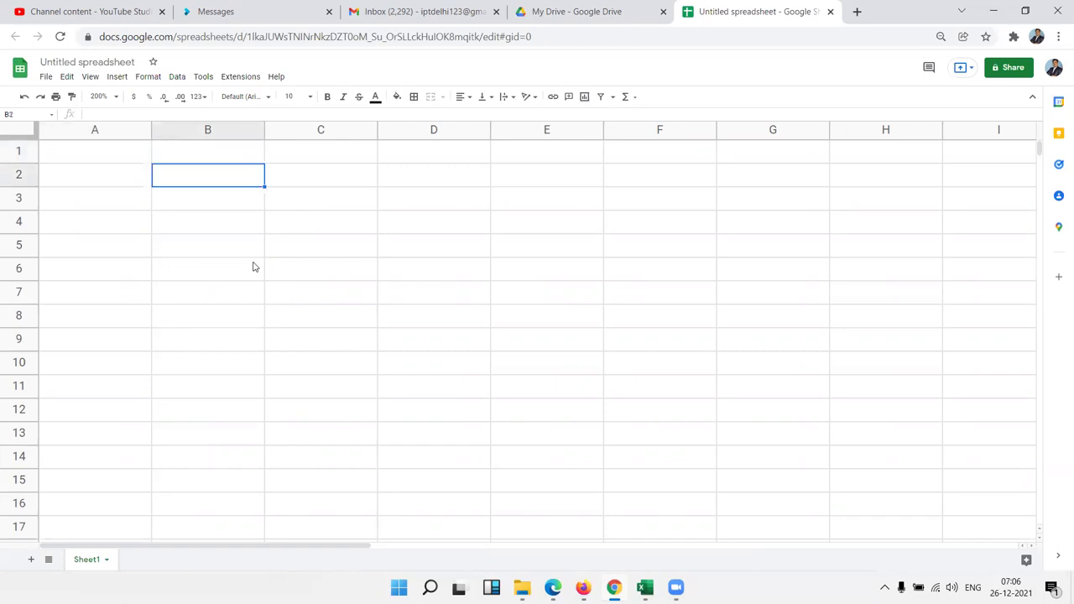
key(Left)
key(Up)
key(Right)
key(Down)
key(Up)
key(Left)
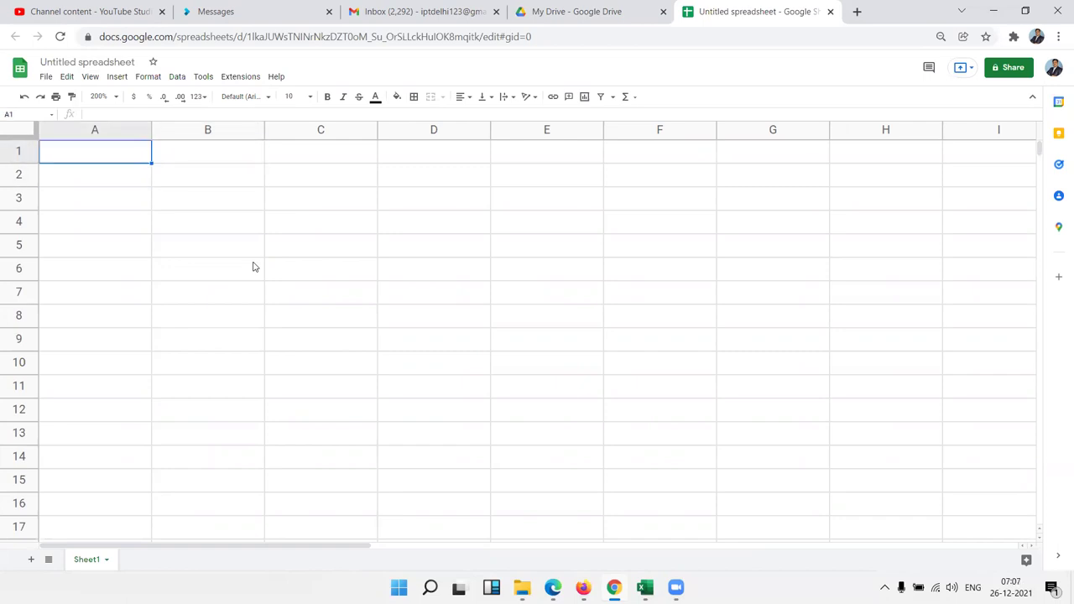
key(Right)
key(Down)
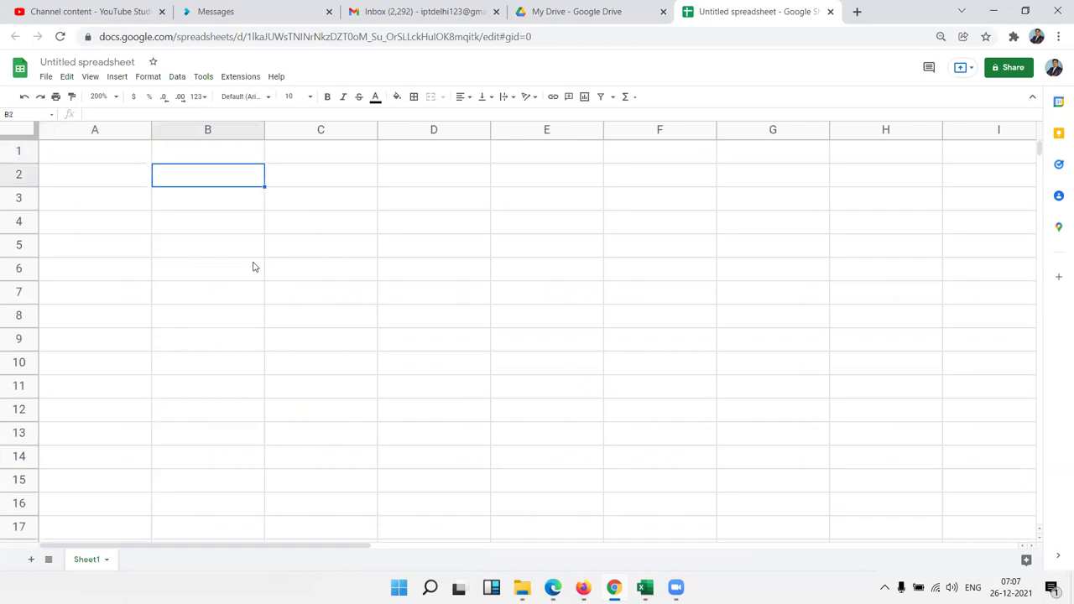
text(20)
key(Tab)
text(30)
key(Tab)
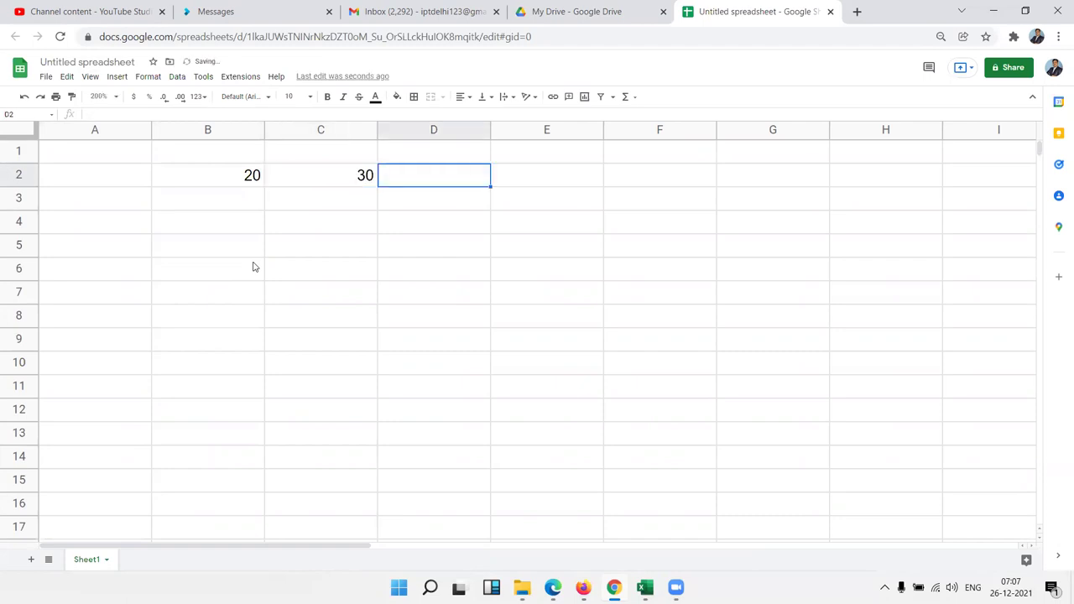
Enter =sum(B2:C2) in D2 so it totals 50
text(=dun)
key(BackSpace)
key(Escape)
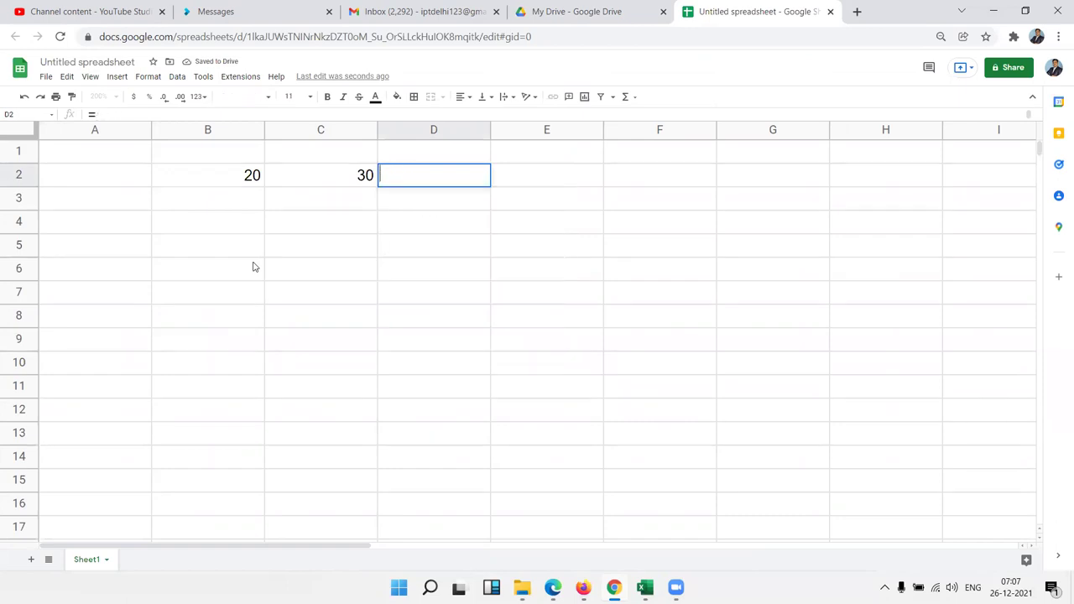
text(=)
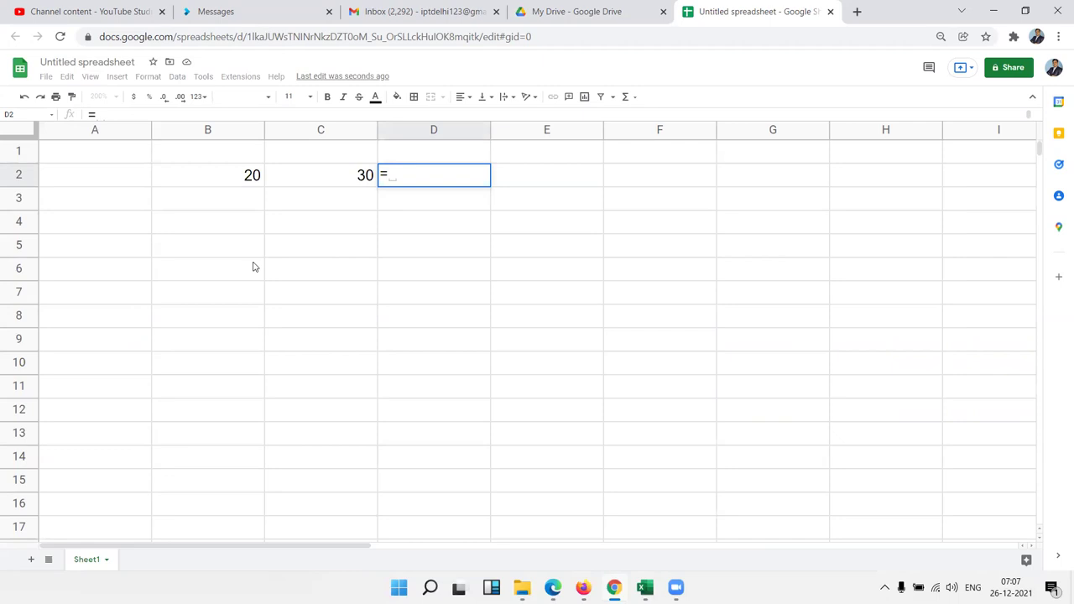
text(sum)
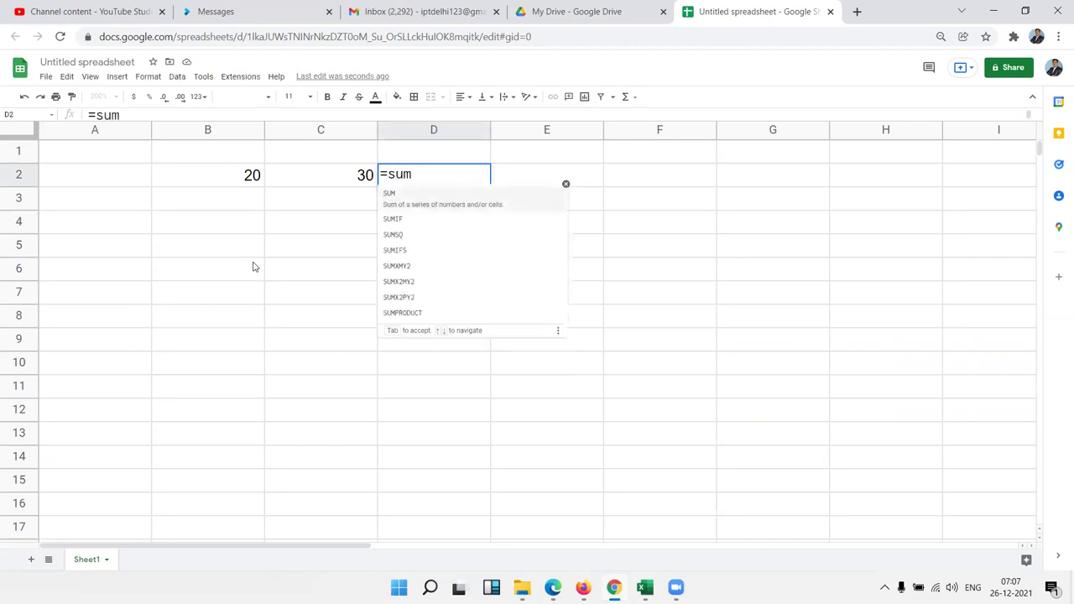
text(()
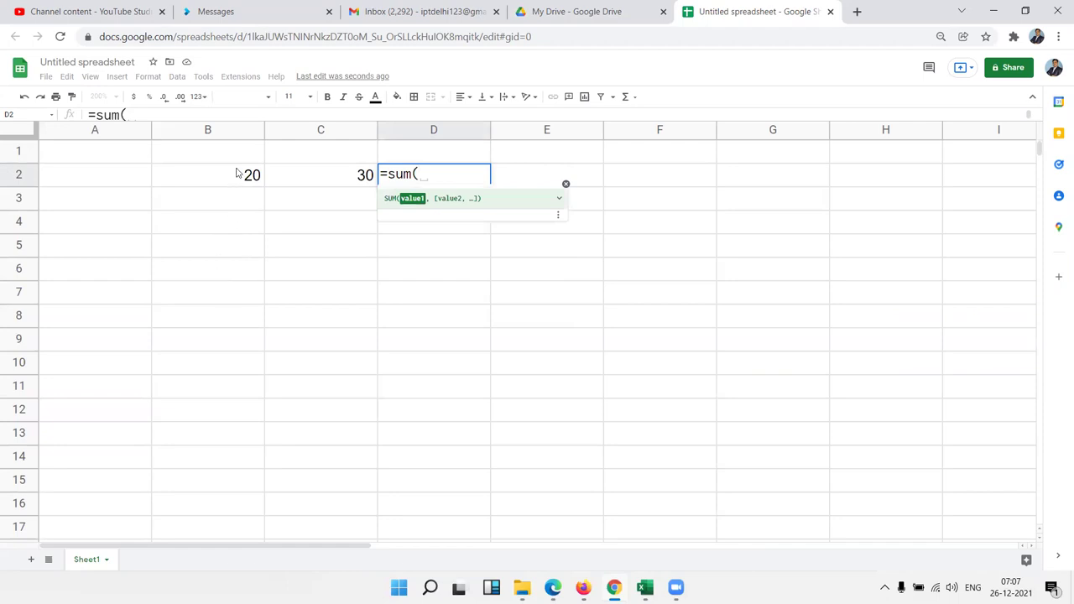
click(234, 181)
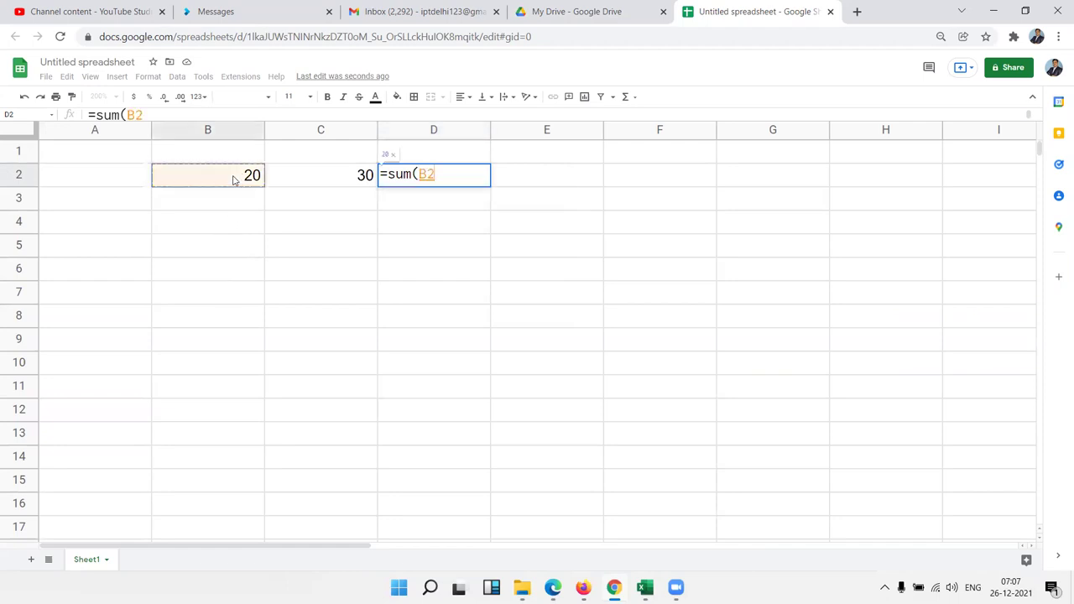
drag(234, 180, 291, 181)
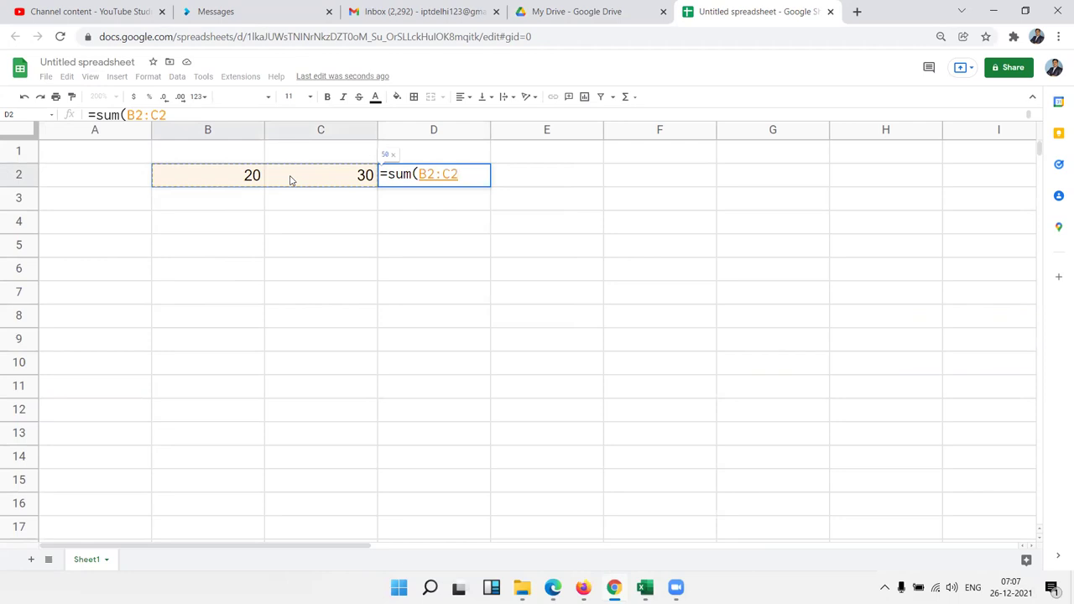
text())
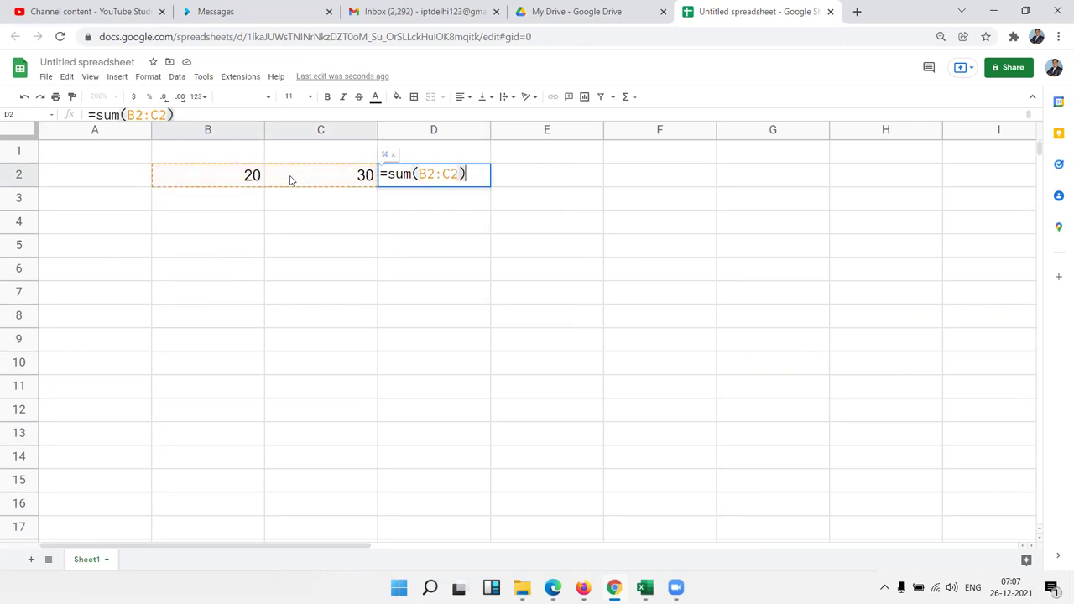
key(Return)
key(Up)
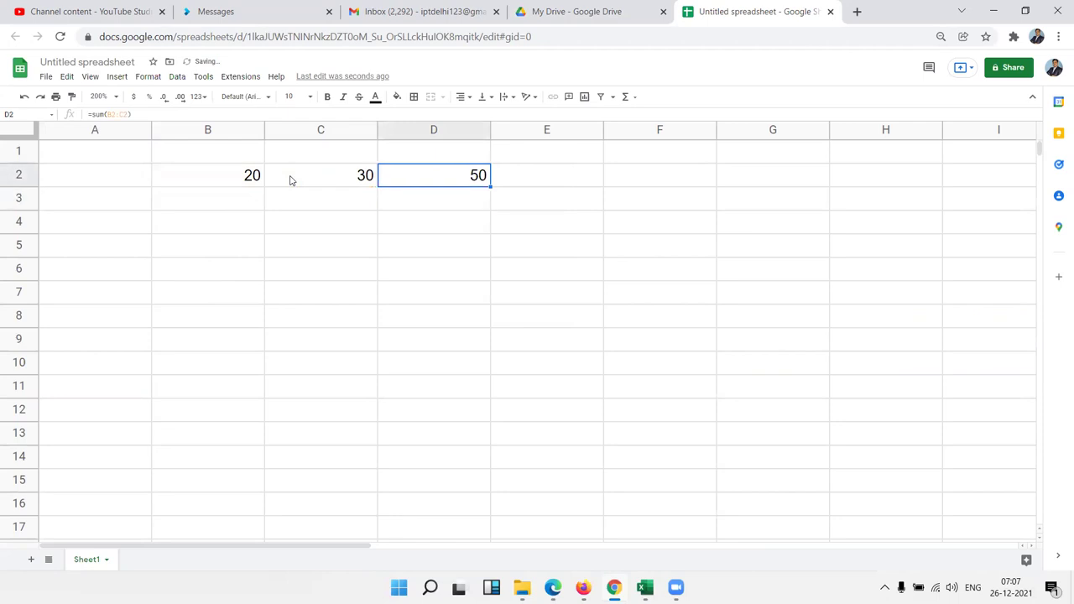
key(Down)
Enter =B2+C2 in D3, also giving 50
text(=)
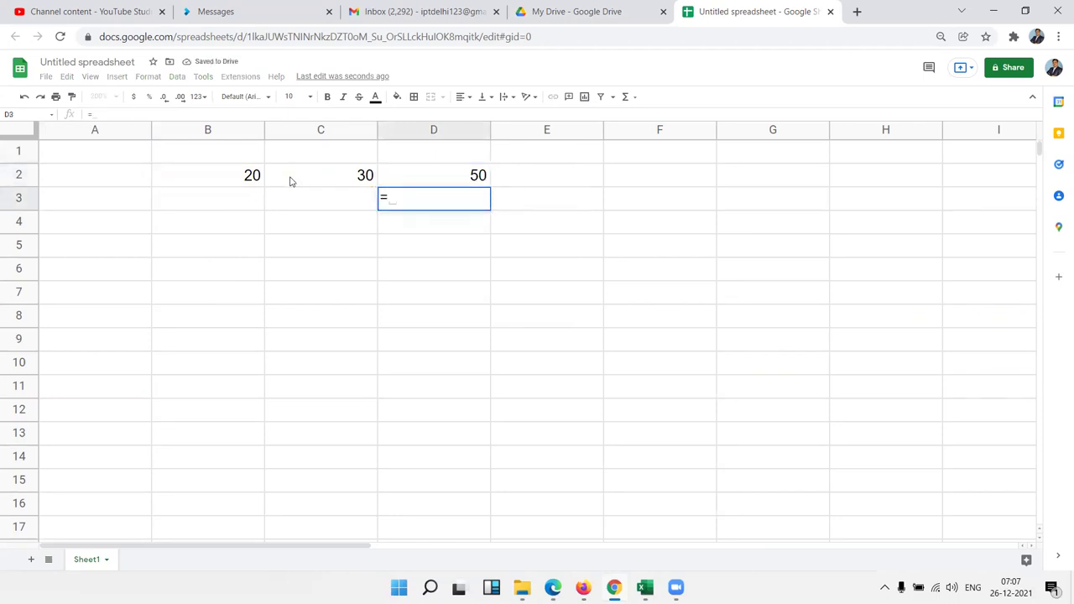
click(241, 177)
text(+)
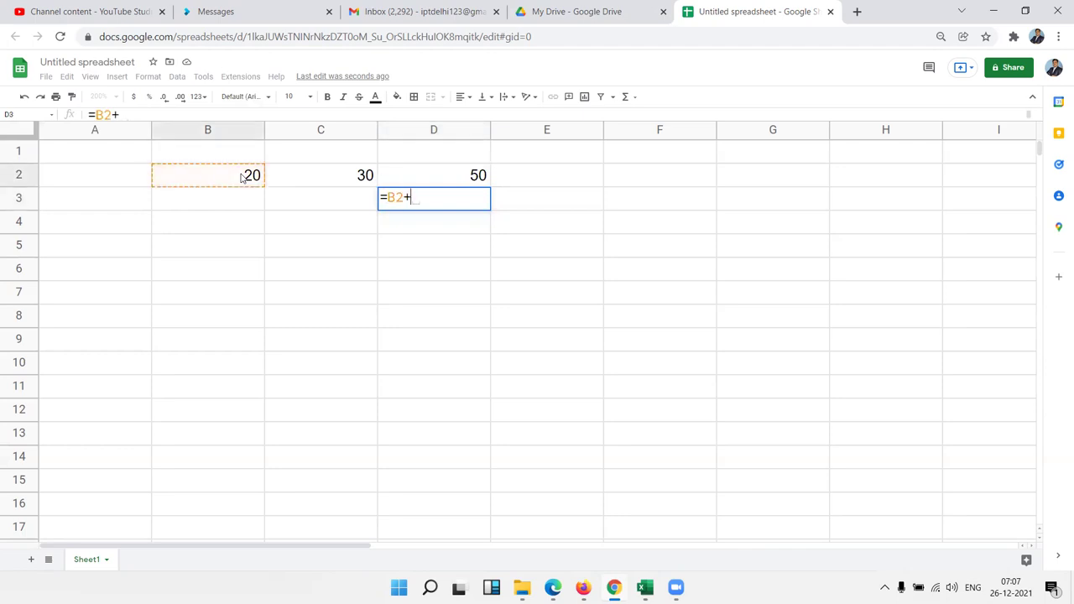
click(338, 175)
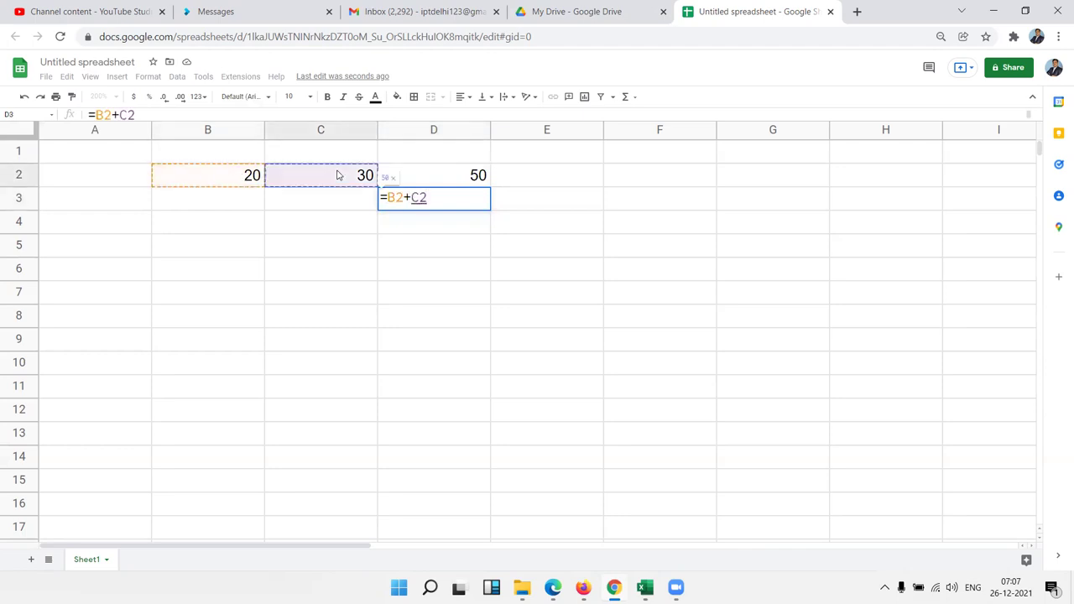
key(Return)
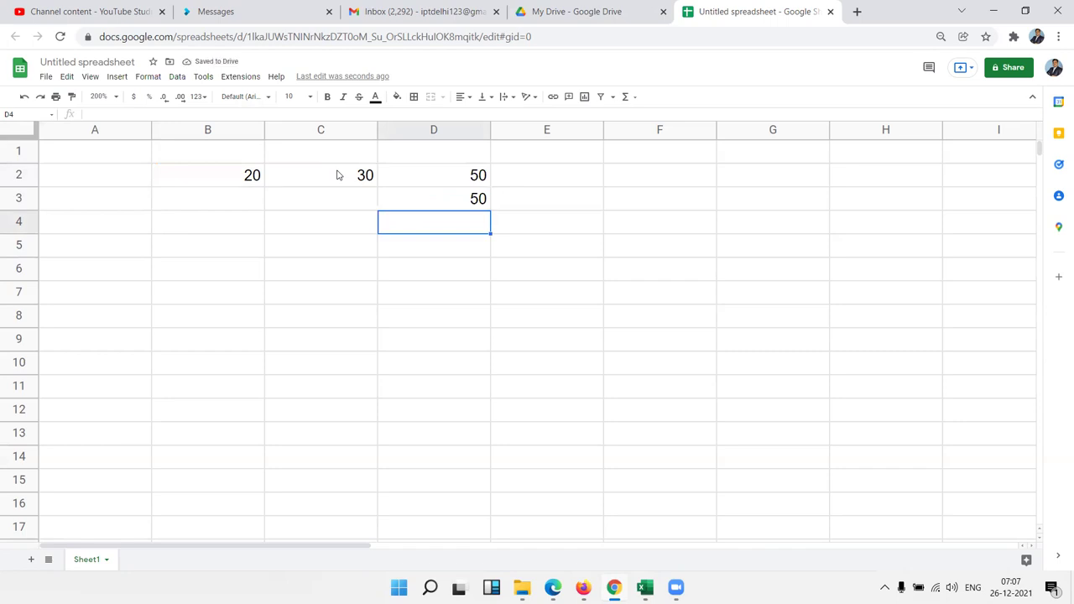
Check D3's formula with F2, then move to cell F1
key(Up)
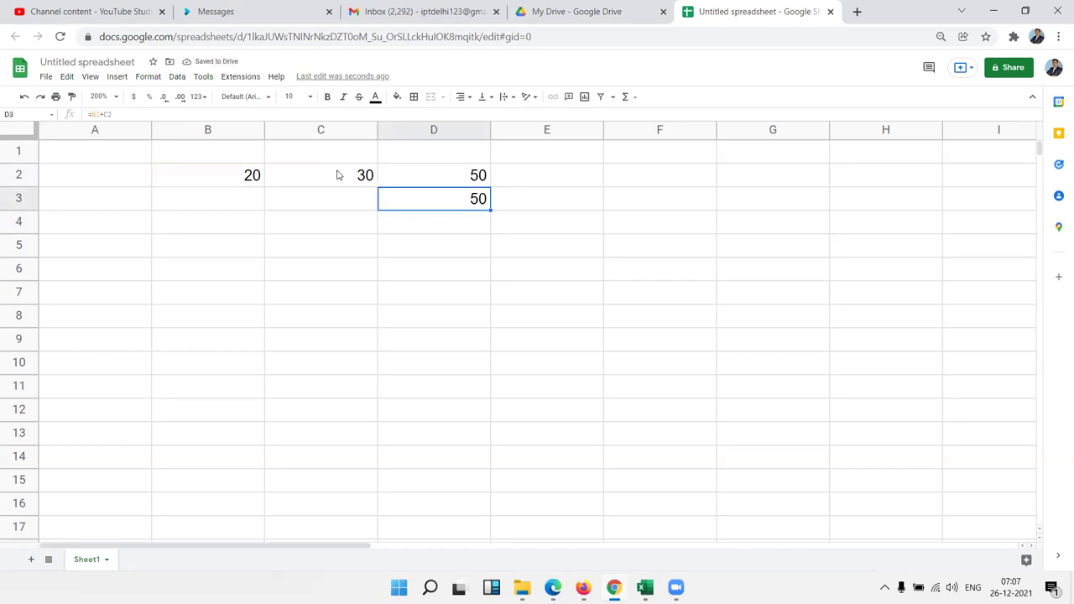
key(F2)
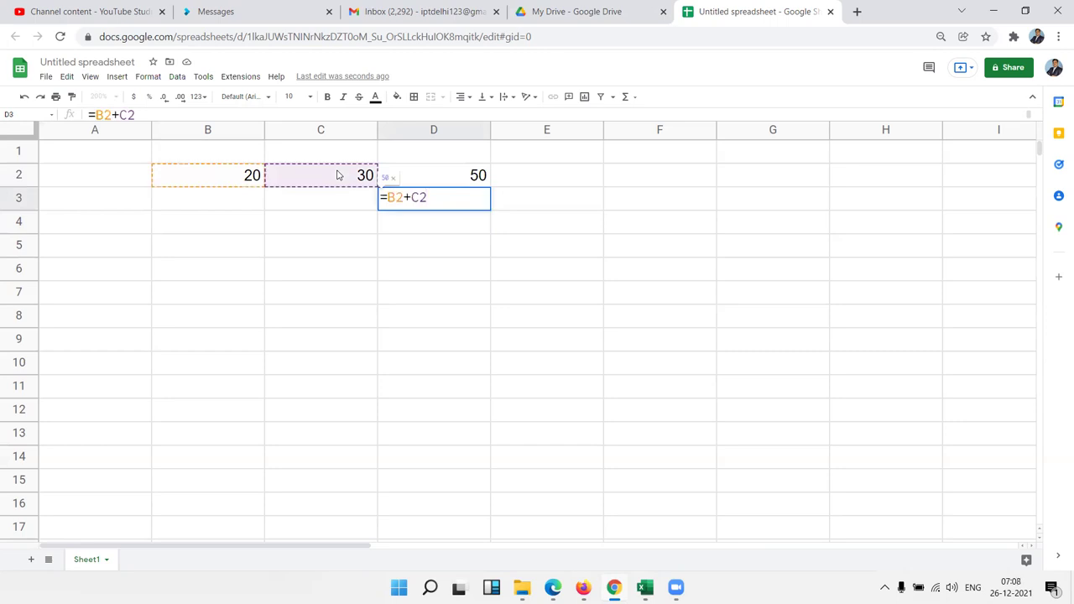
key(Escape)
key(Right)
key(Right)
key(Up)
key(Up)
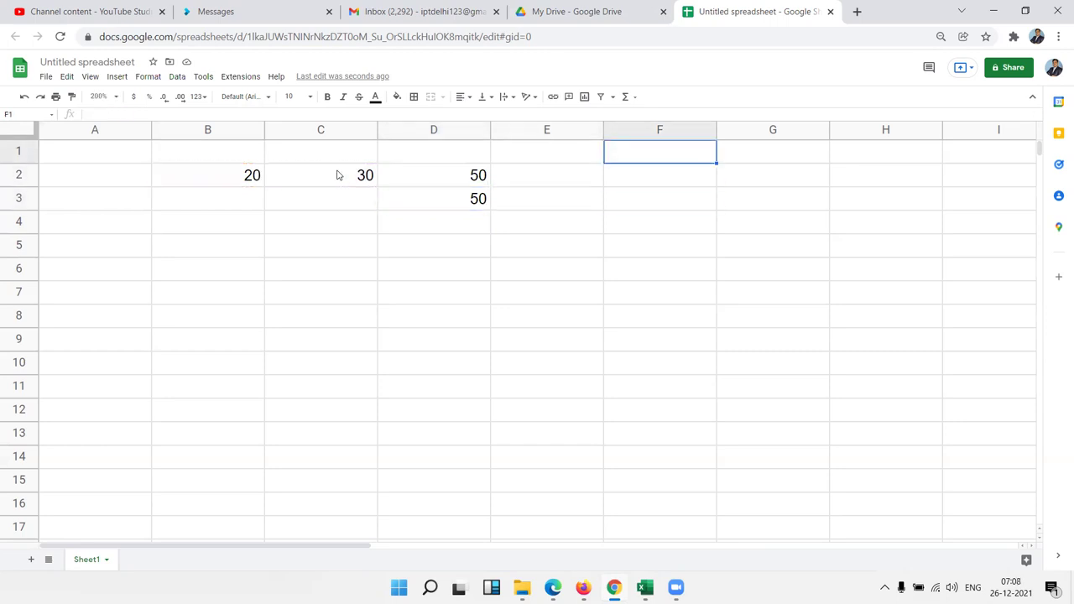
Store the plus sign as text ('+) in F1 after the plain + gives a formula error
text(=)
key(Escape)
text(+)
key(Return)
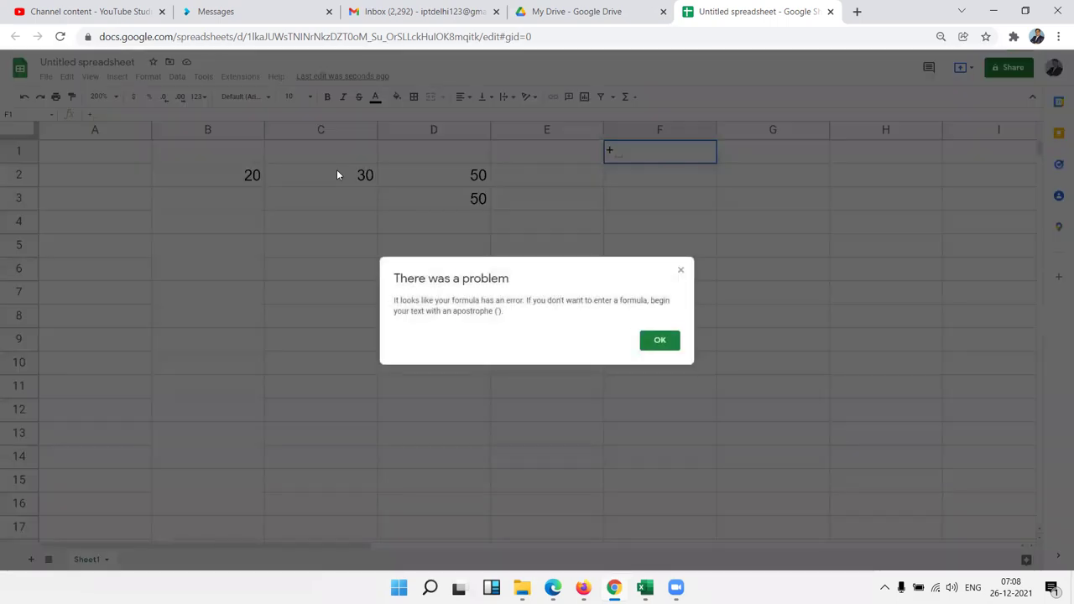
key(Return)
key(Escape)
text(')
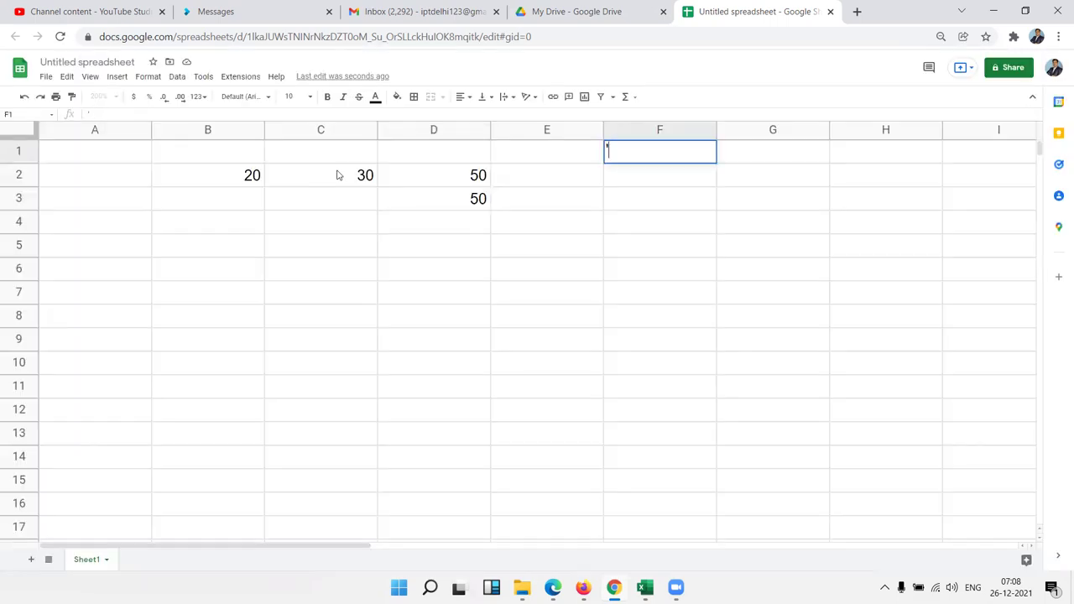
text(+)
key(Return)
Enter the -, *, / and ^ symbols in F2 through F5
text('-)
key(Return)
text('*)
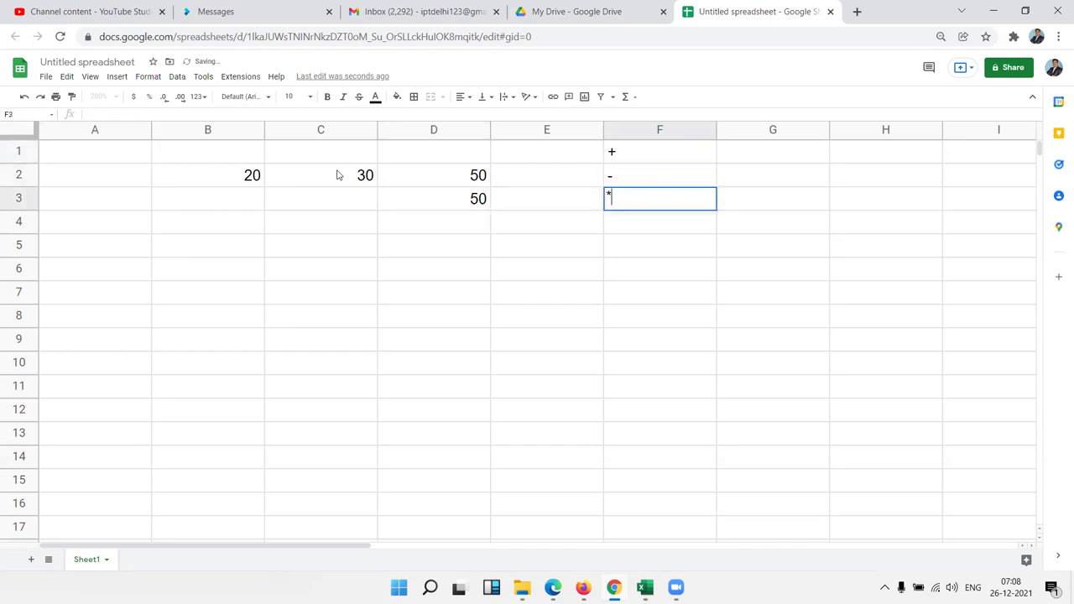
key(Return)
text(/)
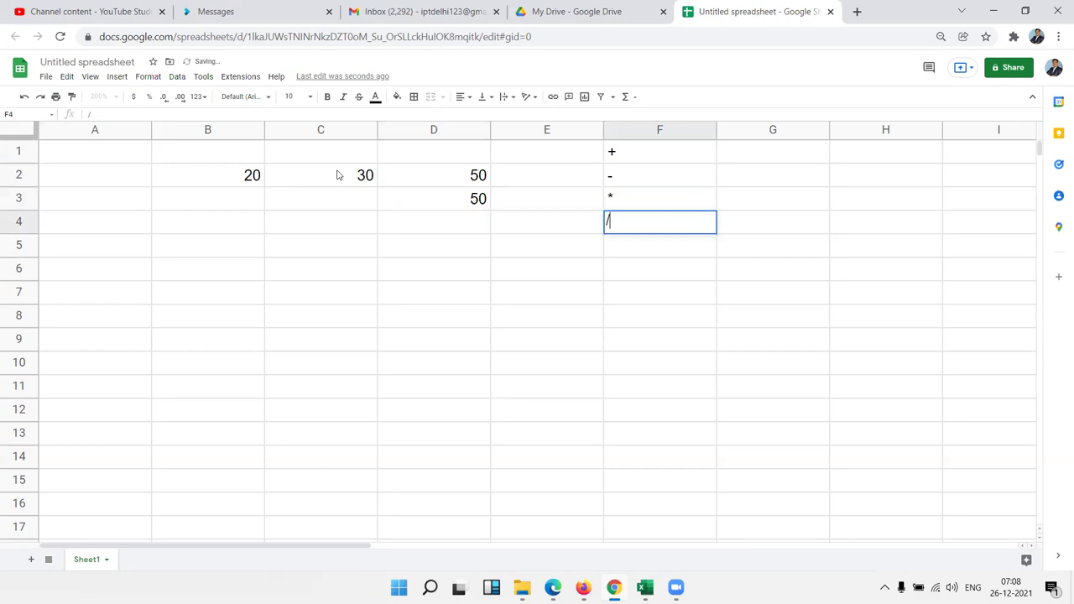
key(Return)
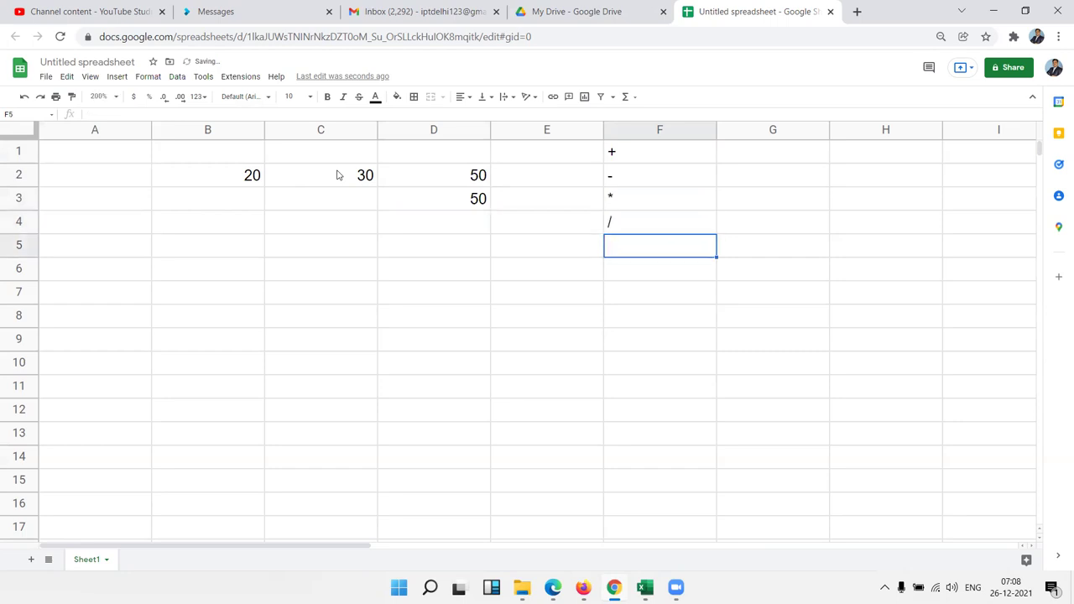
text(^)
key(Return)
Select the operator list F1:F5, then return to the SUM total in D2
key(Up)
key(ctrl+shift+Up)
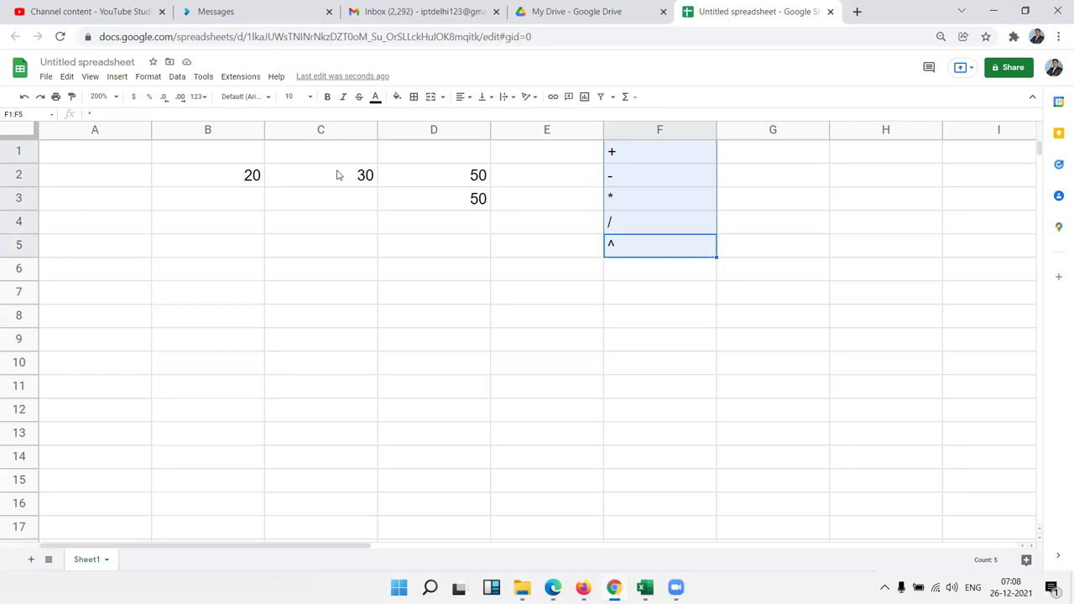
key(Up)
key(Left)
key(Left)
key(Up)
key(Up)
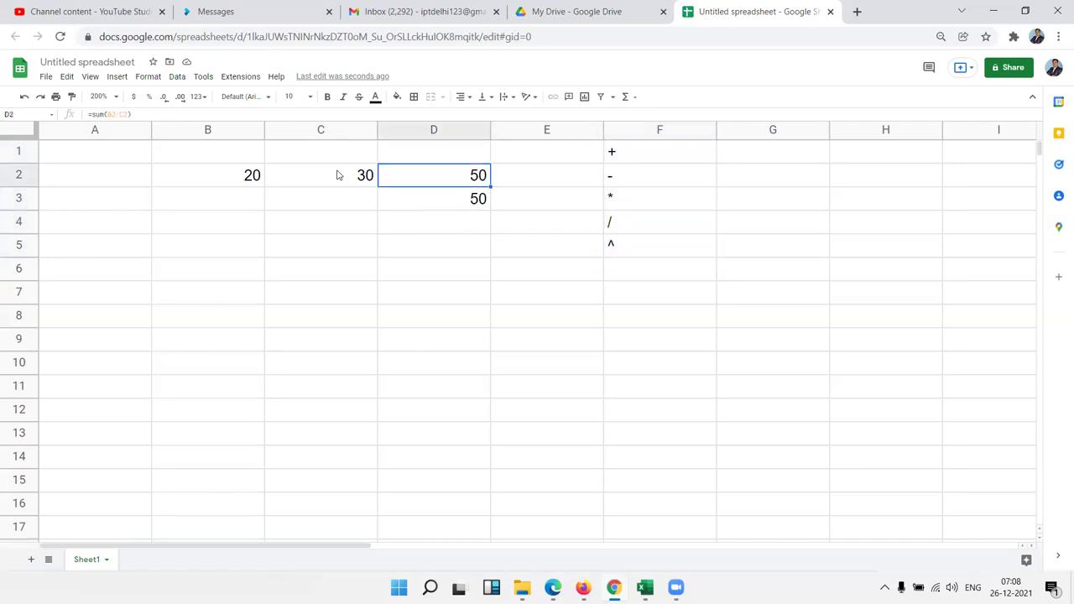
key(F2)
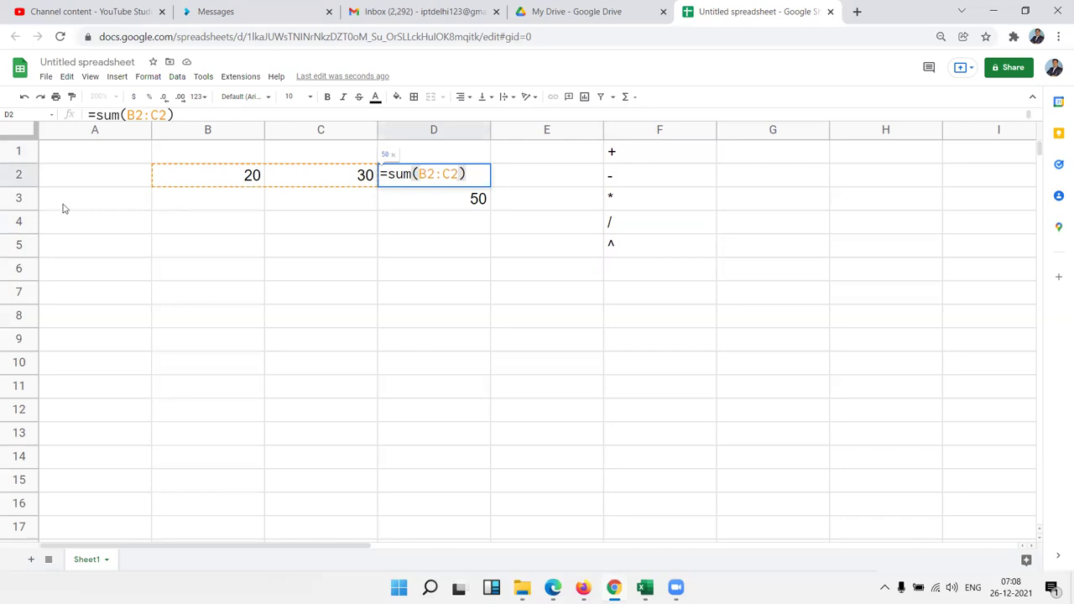
key(Escape)
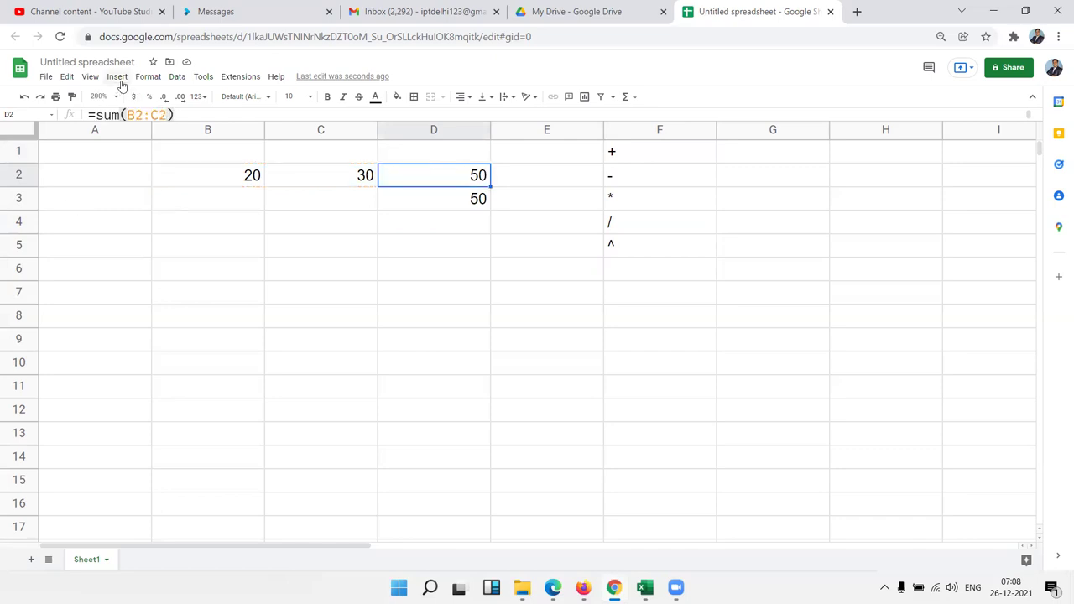
click(116, 76)
mouse_move(165, 262)
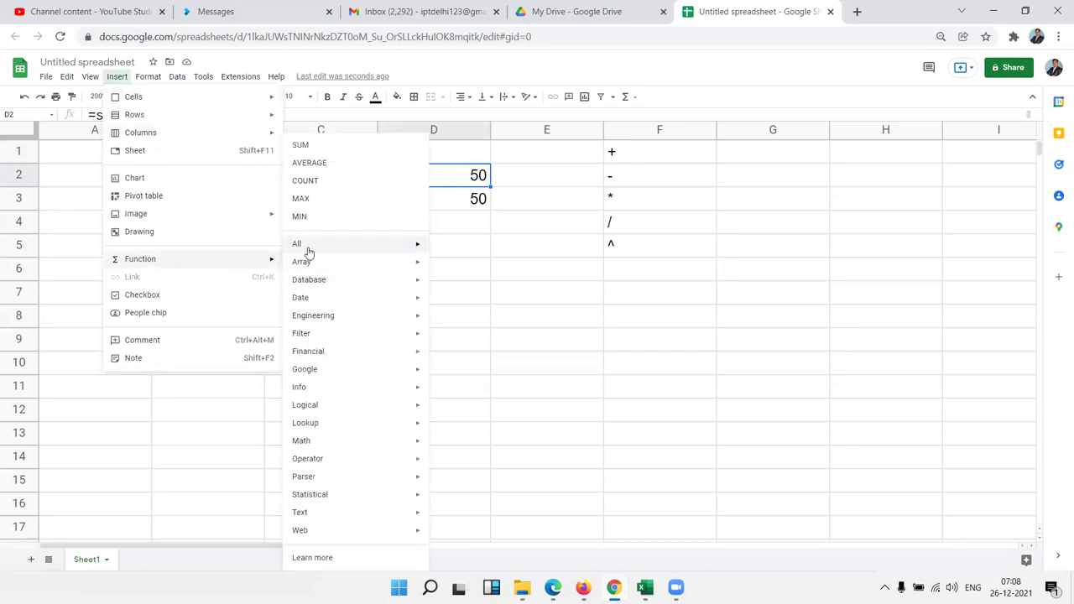
mouse_move(304, 262)
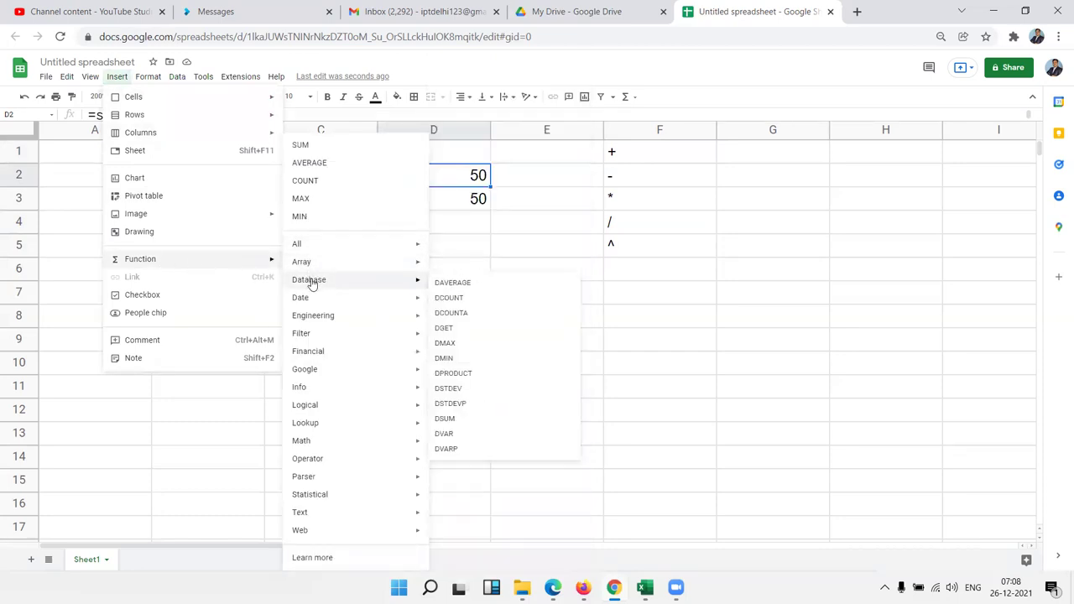
mouse_move(311, 354)
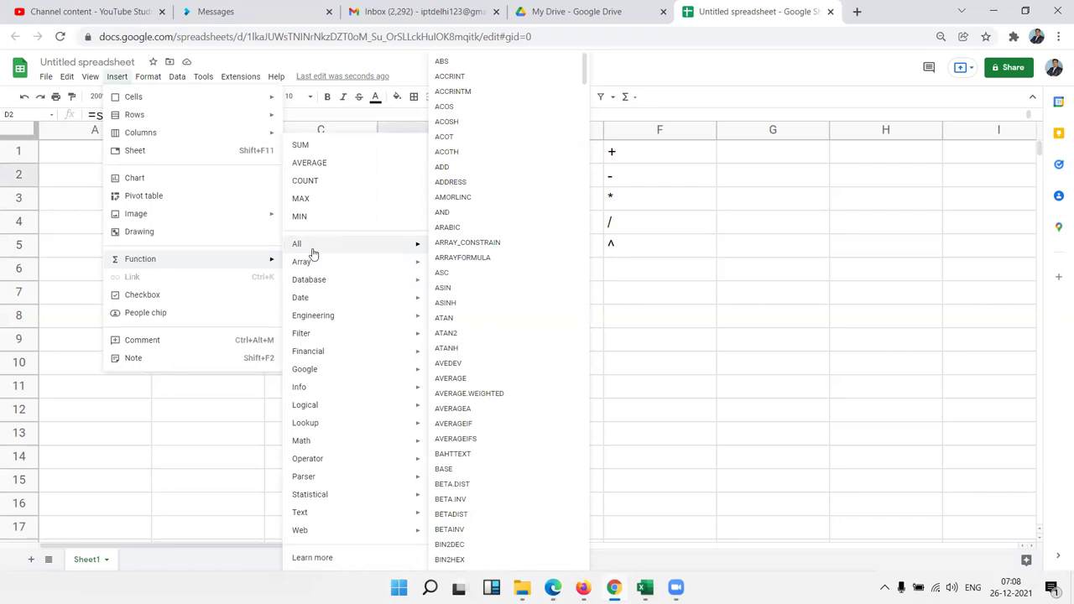
click(193, 440)
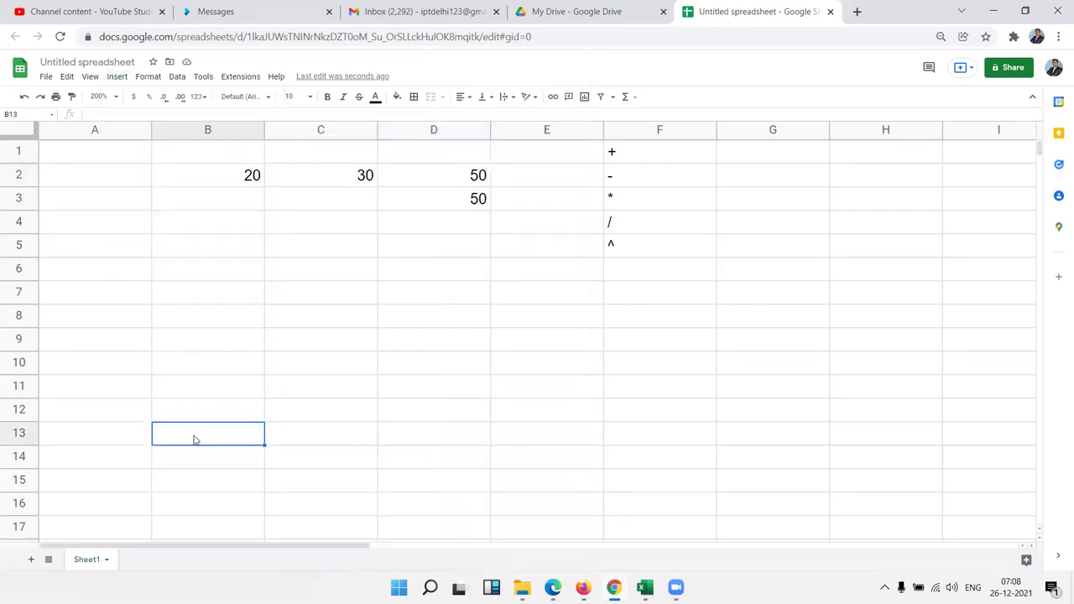
Add the headings Q1 and Q2 in B5 and C5
click(468, 191)
drag(629, 151, 624, 244)
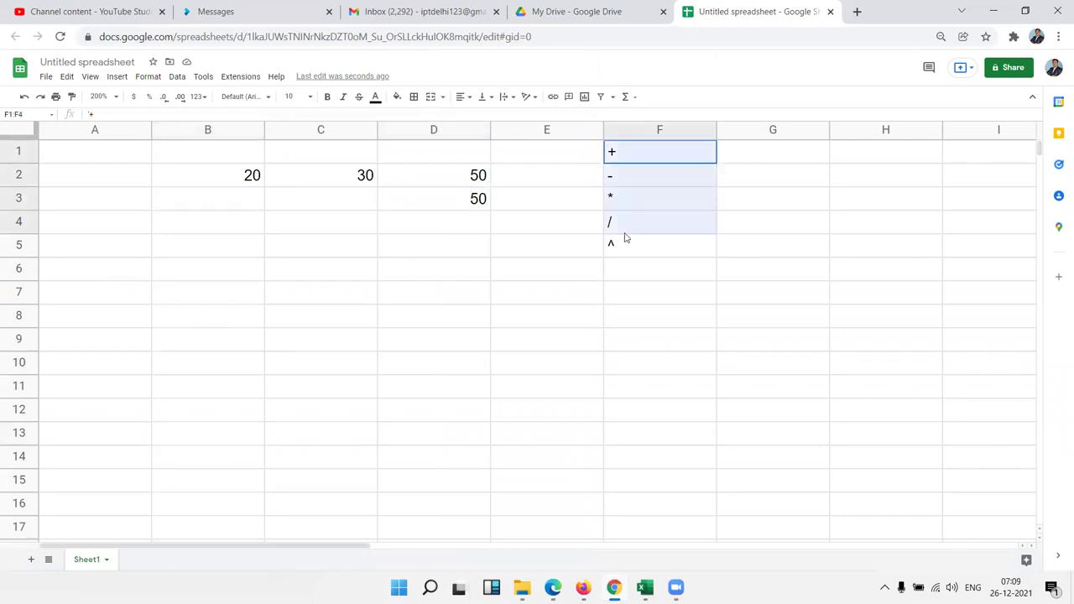
click(199, 232)
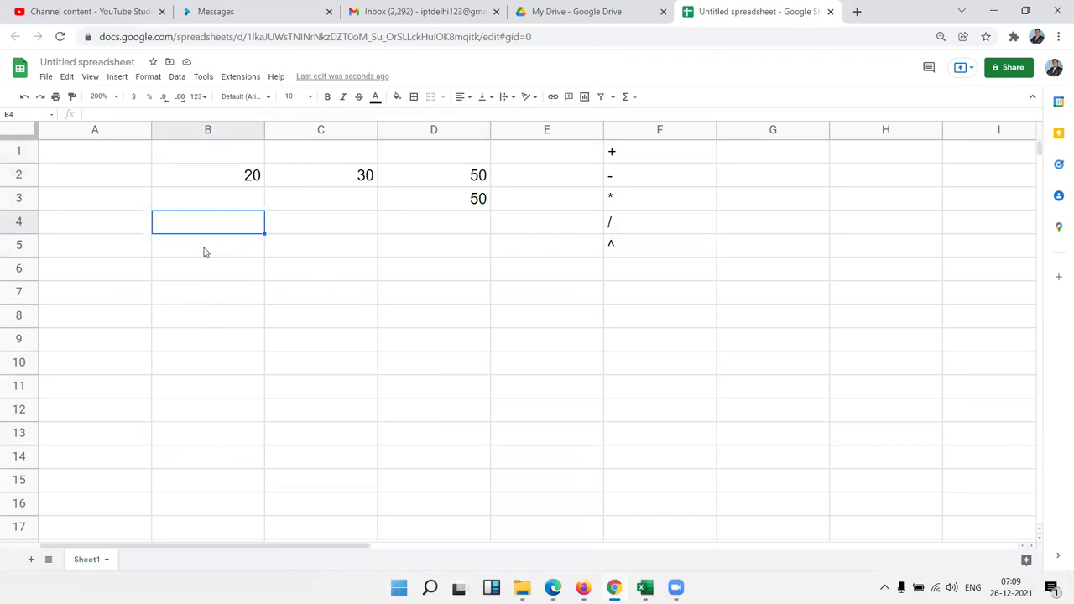
click(204, 251)
text(Q)
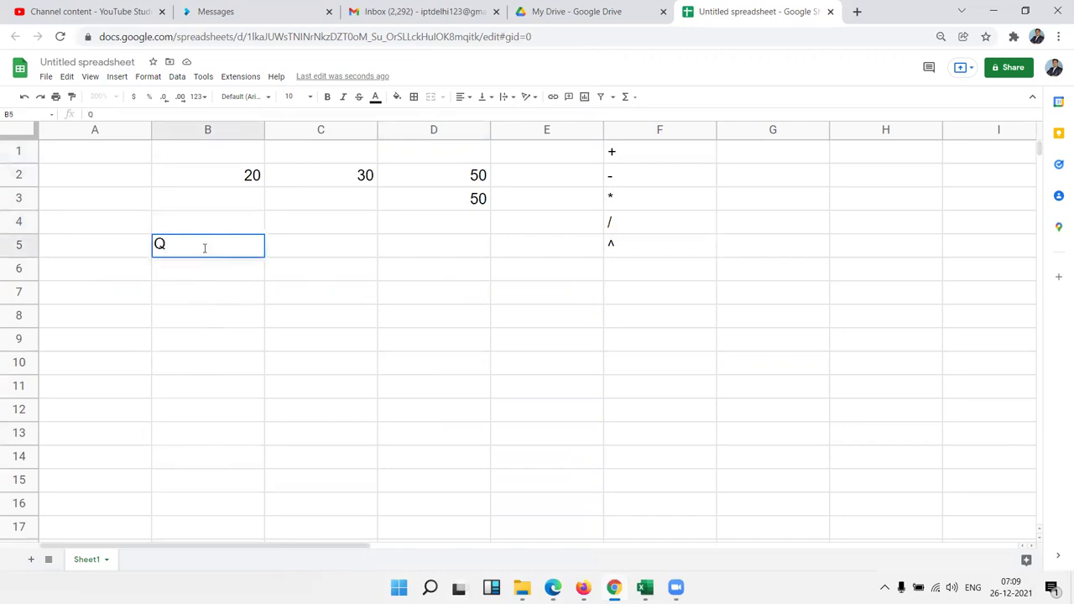
key(Tab)
text(Q2)
key(Return)
Enter 50 and 55 in B6:C6 and add the Gr heading in D5
text(5)
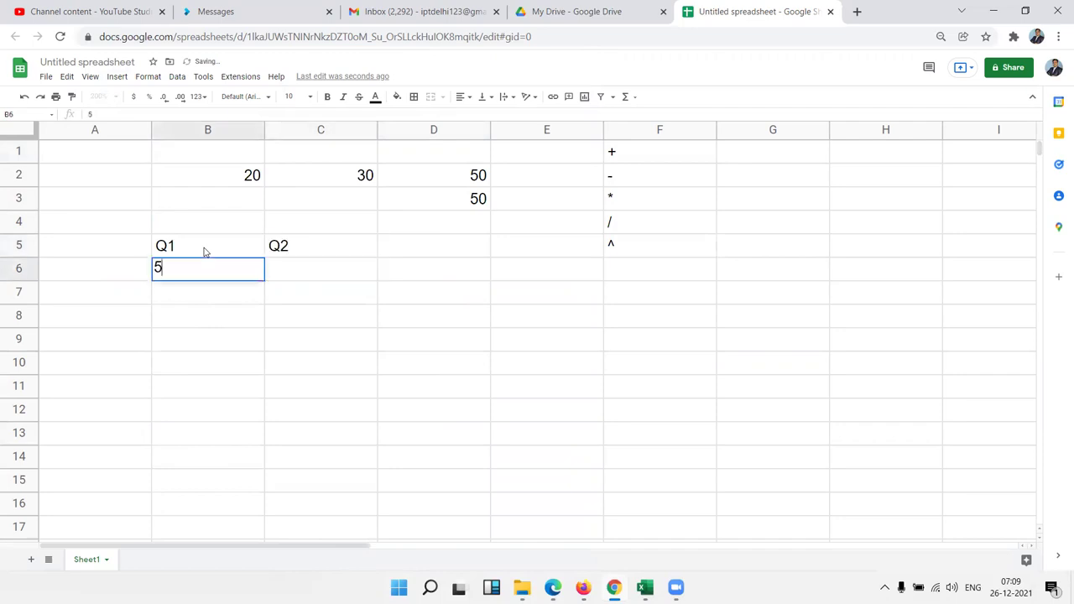
text(0)
key(Tab)
text(55)
key(Tab)
key(Up)
text(Gr)
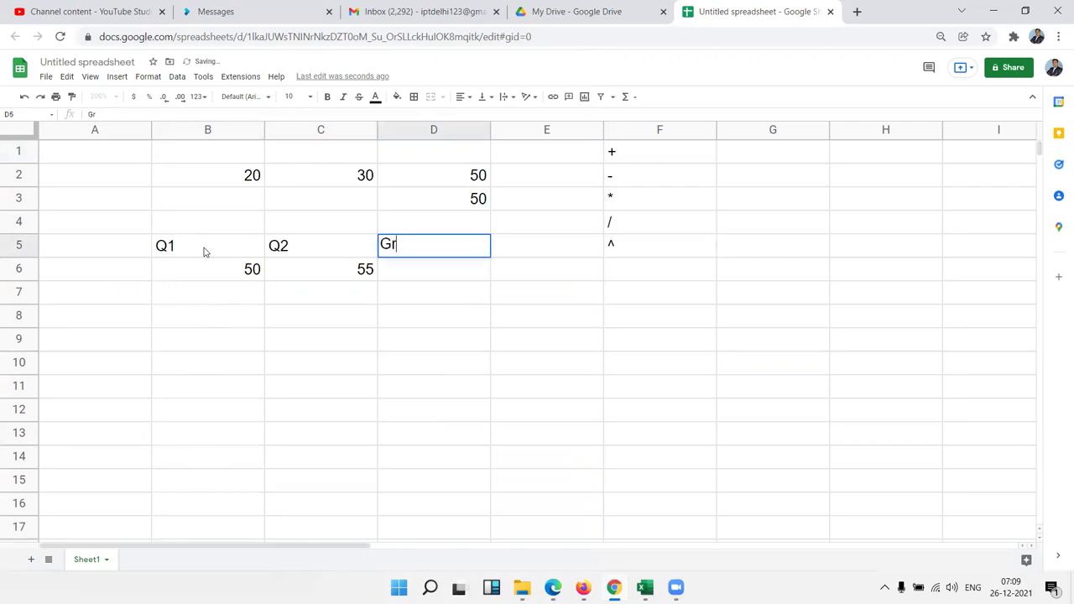
key(Return)
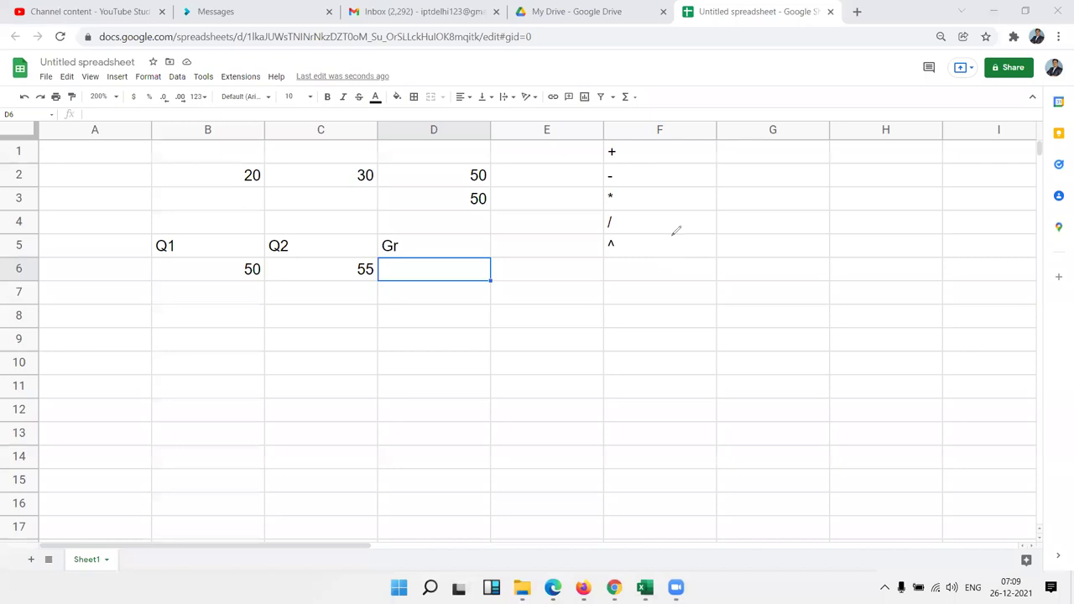
Hand-write (Q2 − Q1) / Q1 × 100 beside the table with the pen tool
mouse_move(570, 275)
mouse_down()
mouse_move(563, 329)
mouse_move(576, 259)
mouse_move(659, 312)
mouse_up()
mouse_move(659, 254)
mouse_down()
mouse_move(638, 278)
mouse_move(719, 321)
mouse_move(762, 290)
mouse_move(848, 307)
mouse_up()
click(803, 244)
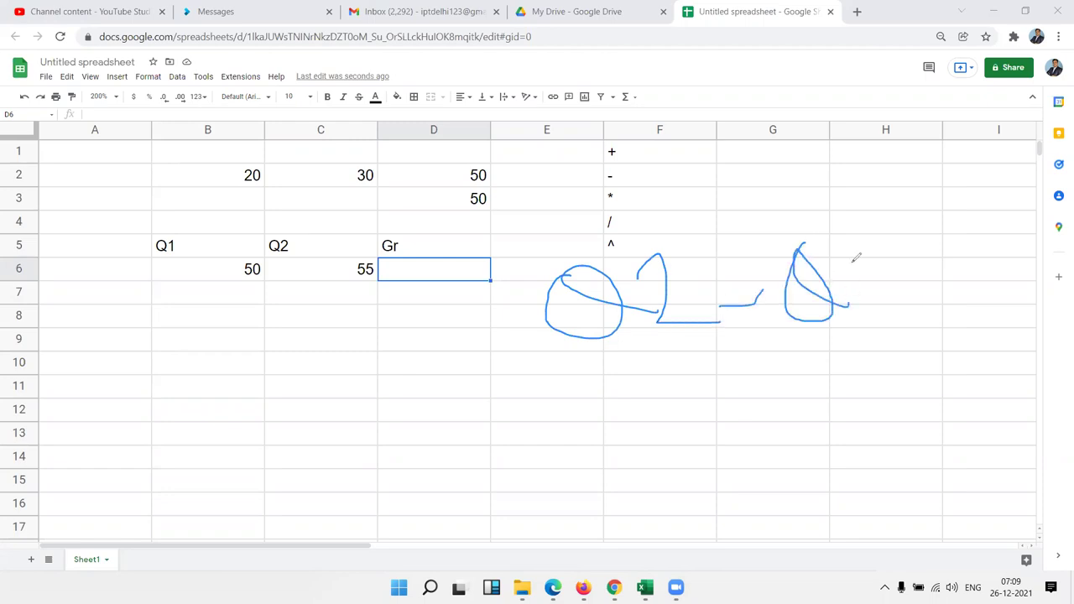
drag(857, 256, 873, 329)
drag(595, 369, 883, 367)
mouse_move(748, 400)
mouse_down()
mouse_move(710, 422)
mouse_move(818, 448)
mouse_up()
drag(820, 397, 827, 457)
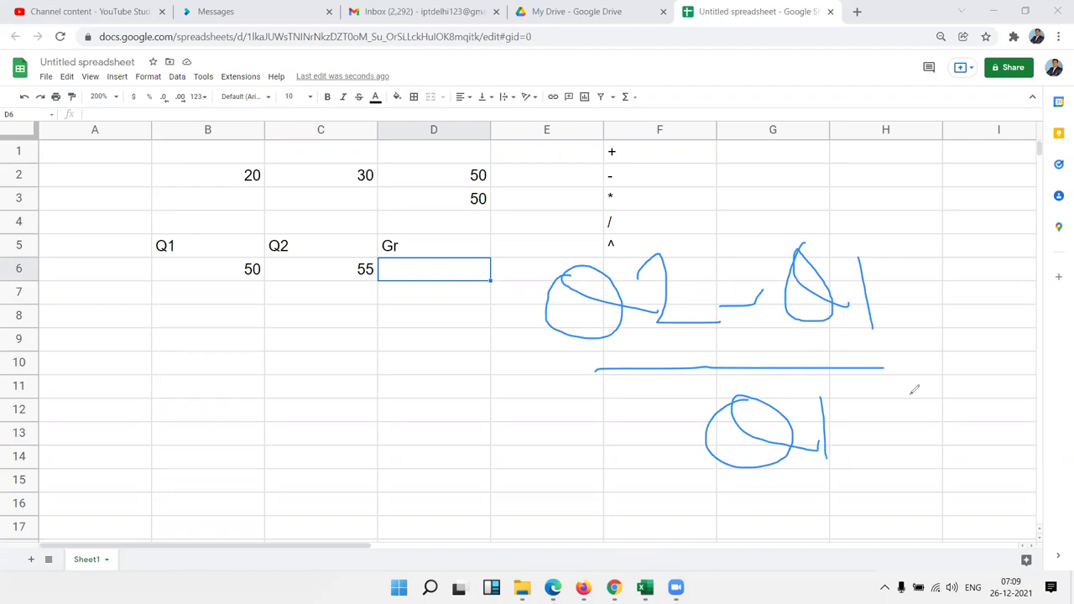
drag(911, 347, 947, 386)
mouse_move(937, 337)
mouse_down()
mouse_move(906, 399)
mouse_move(965, 399)
mouse_up()
mouse_move(976, 351)
mouse_down()
mouse_move(994, 380)
mouse_move(965, 339)
mouse_move(1000, 361)
mouse_up()
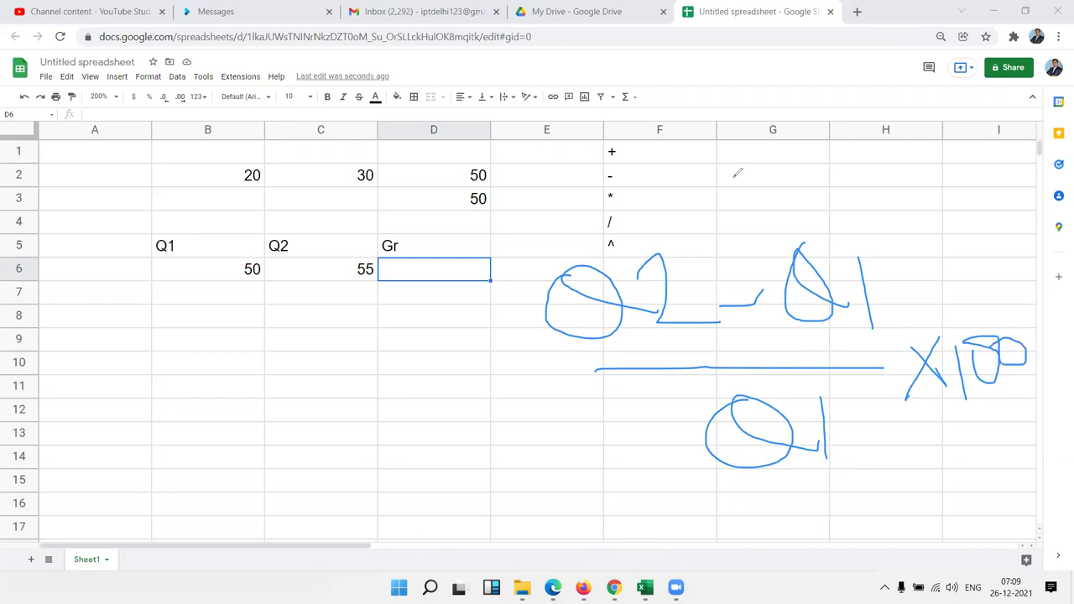
Start a formula in D6 with =( under the Gr heading
click(374, 319)
click(385, 279)
text(=)
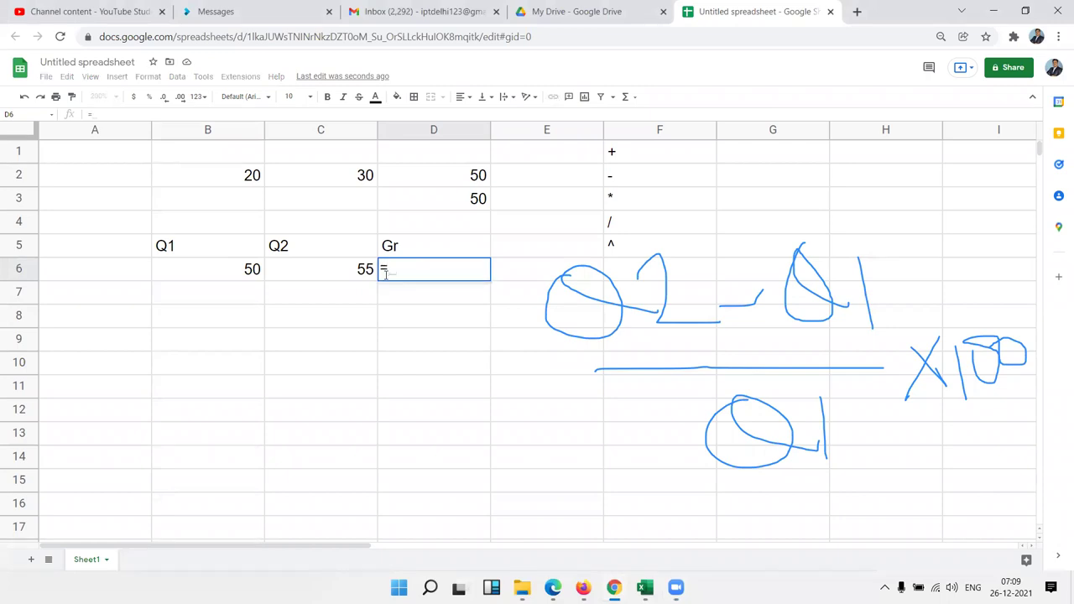
text(()
Complete D6's formula as =(C6-B6)/B6 for the growth from Q1 to Q2
click(238, 273)
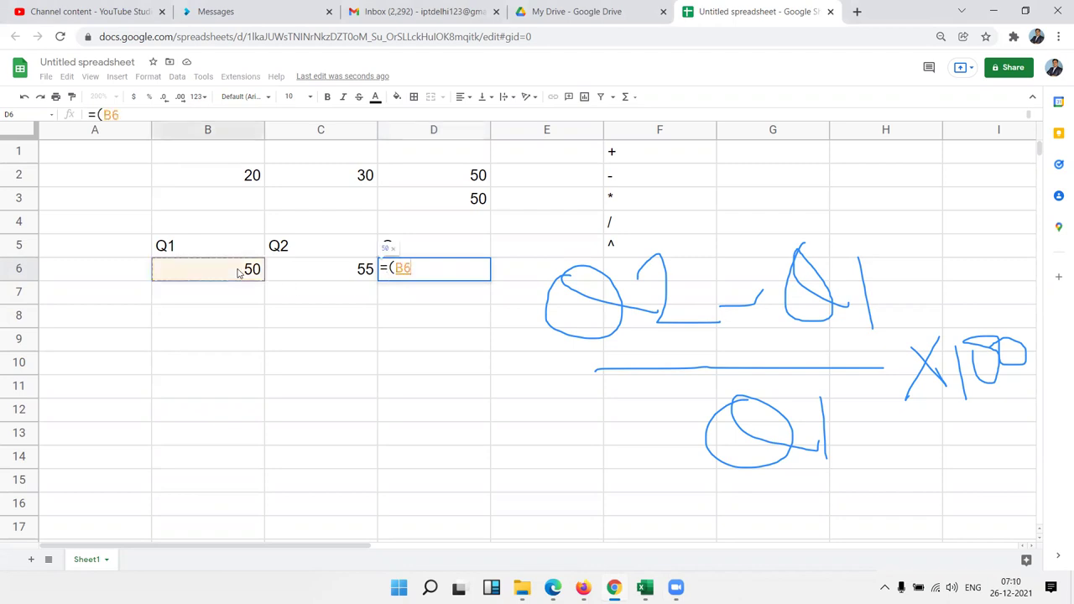
text(*)
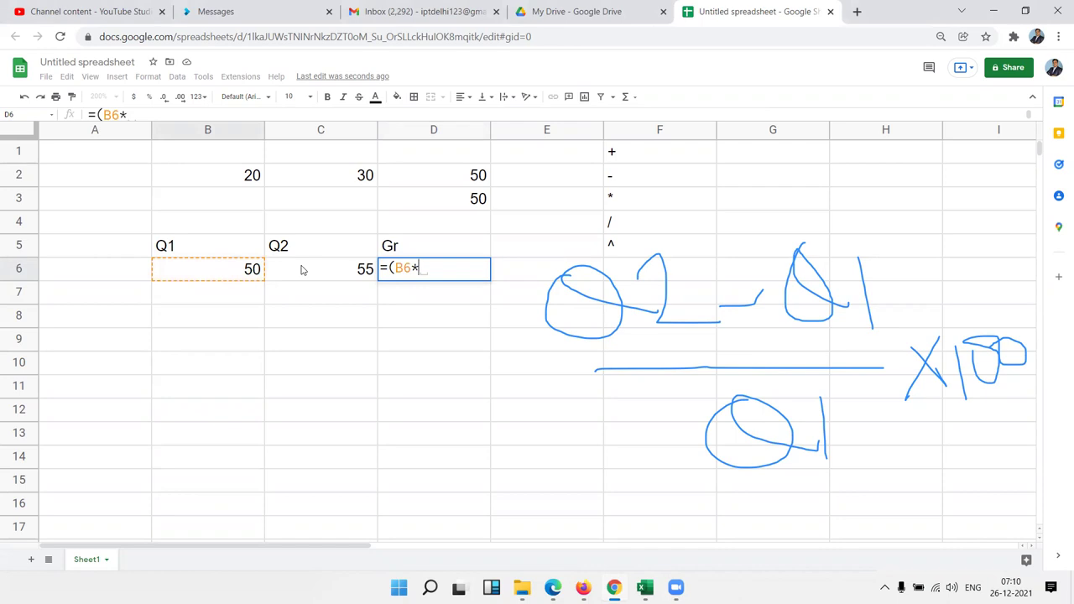
click(303, 270)
key(BackSpace)
key(BackSpace)
key(BackSpace)
key(BackSpace)
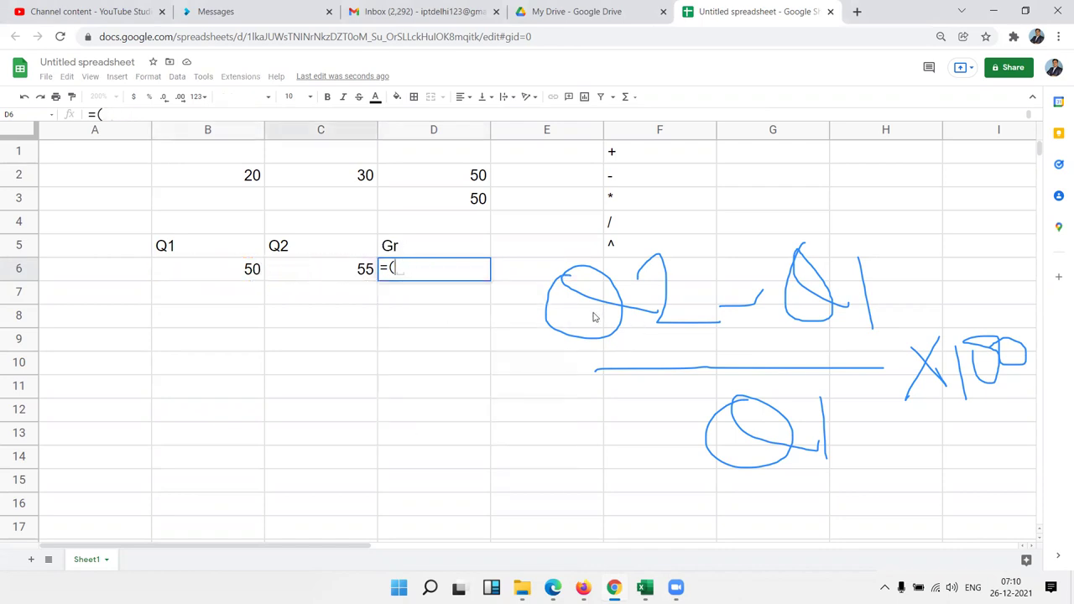
click(342, 275)
text(-)
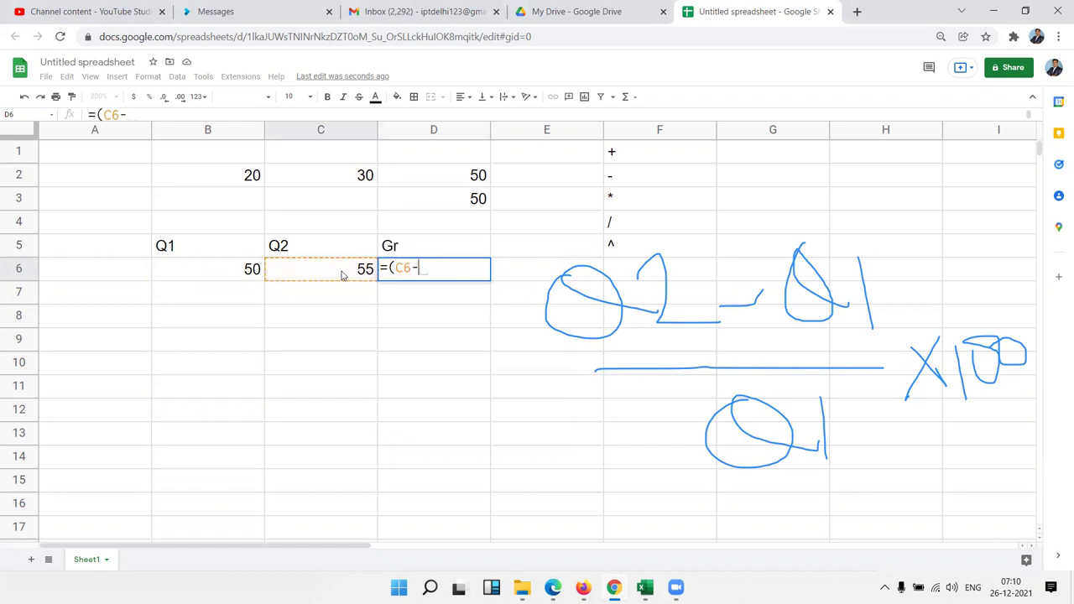
click(248, 274)
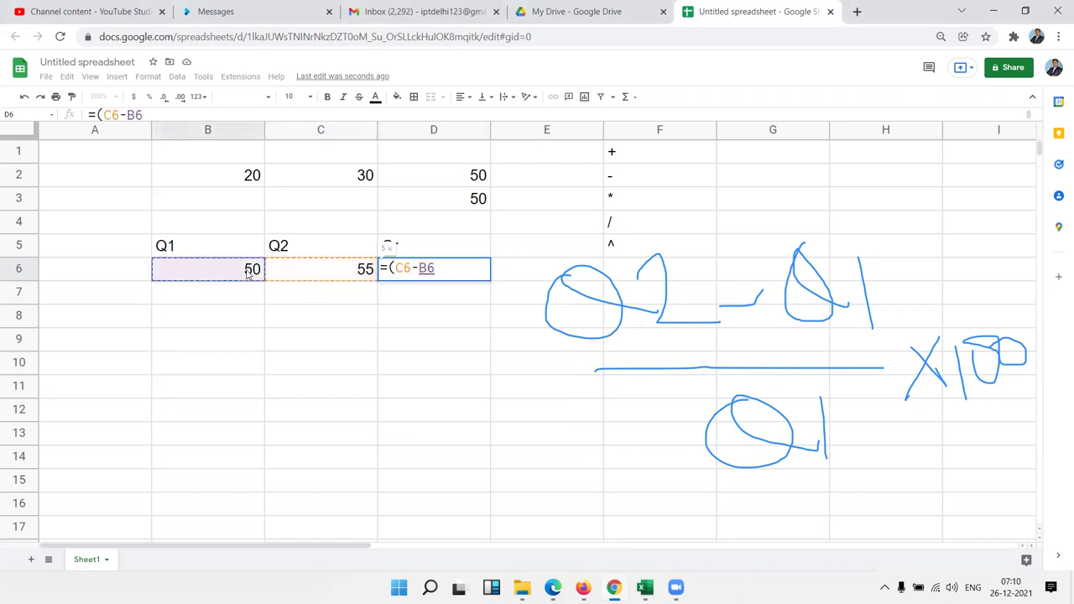
text()/)
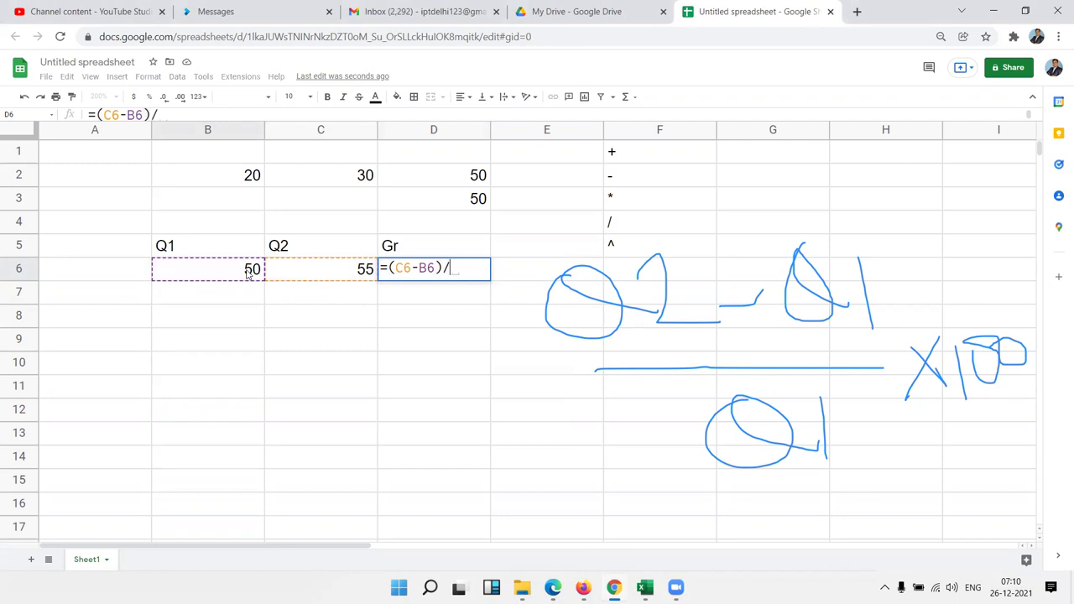
click(243, 276)
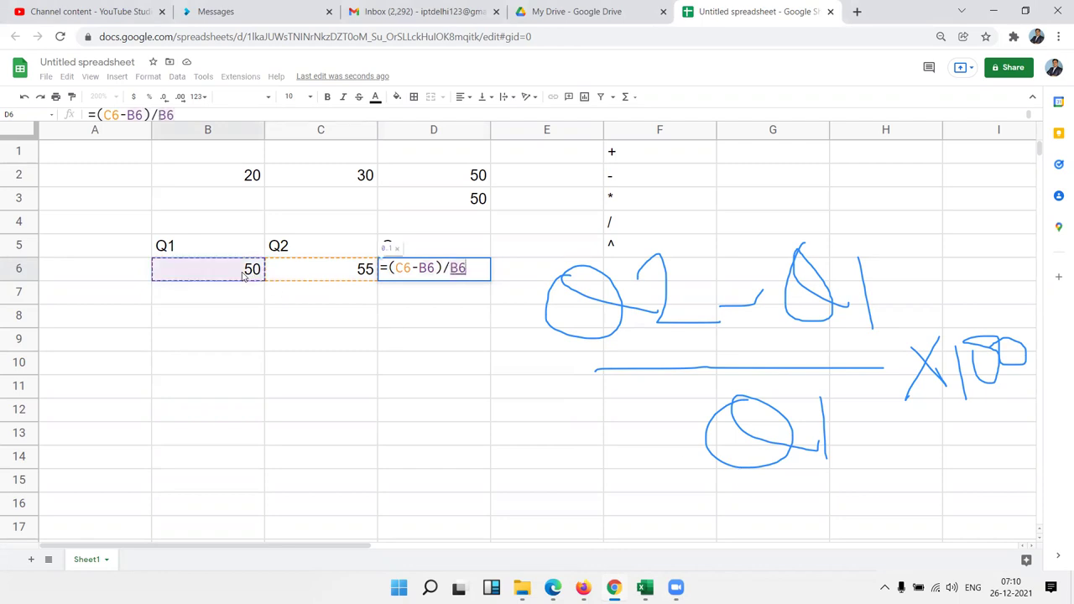
key(Return)
key(Up)
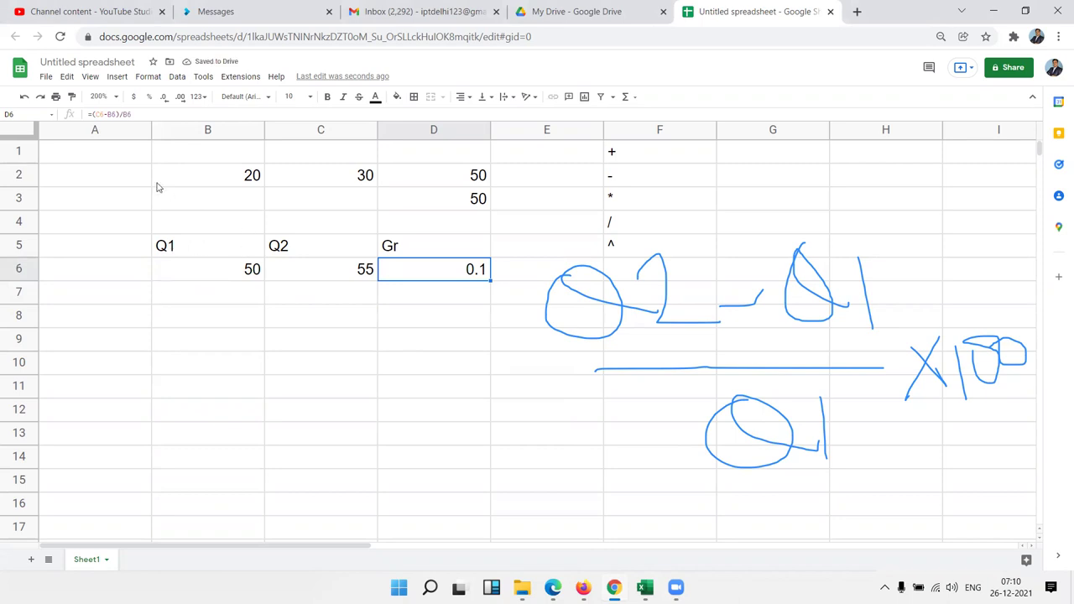
Format D6 as a percent showing 10.00% and clear the handwritten notes
click(149, 97)
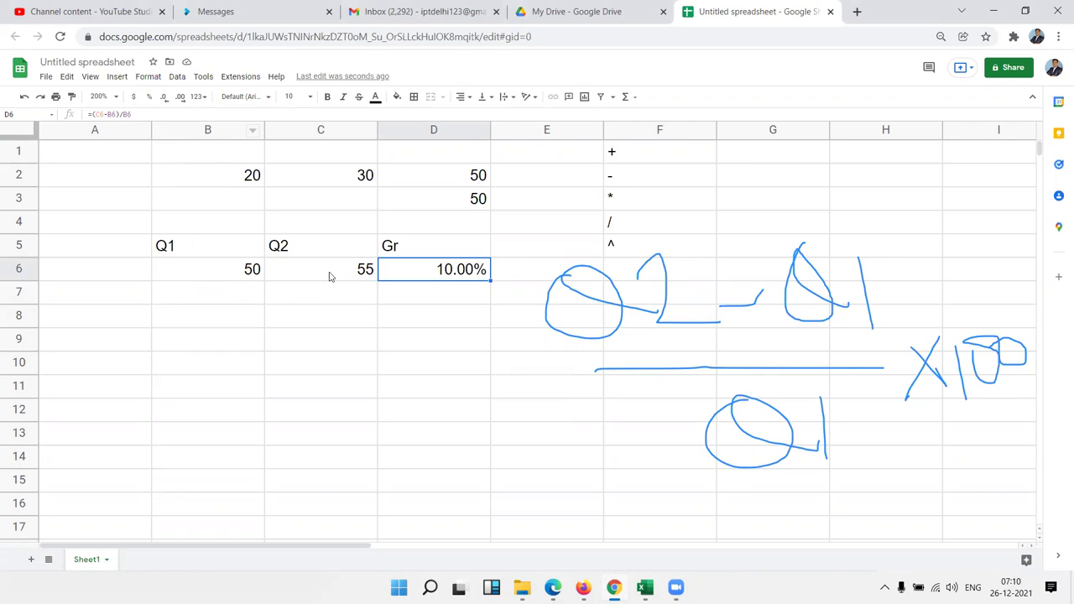
click(460, 320)
click(458, 275)
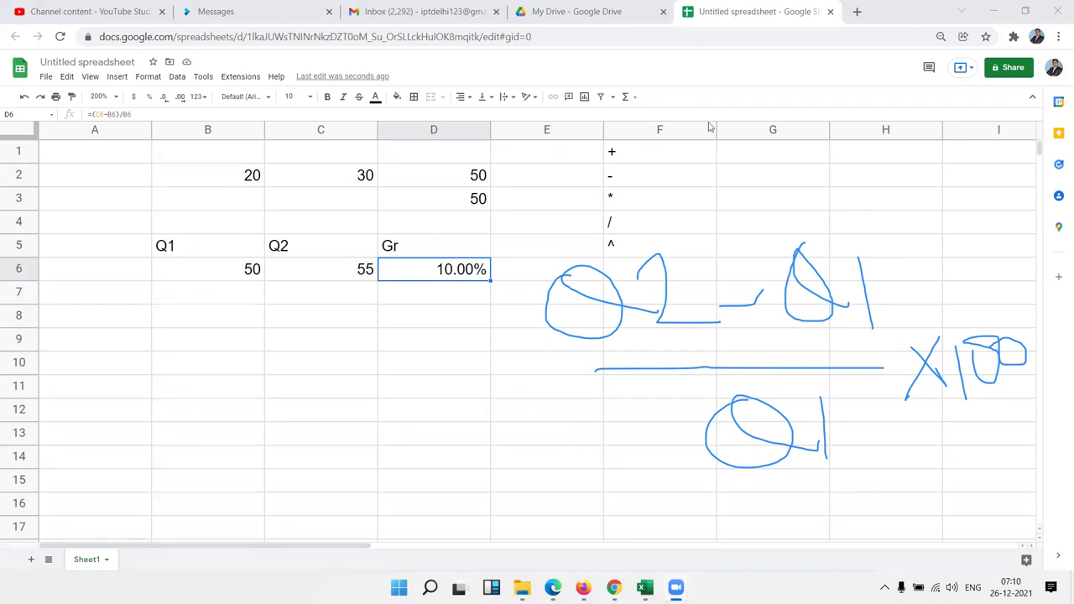
key(Escape)
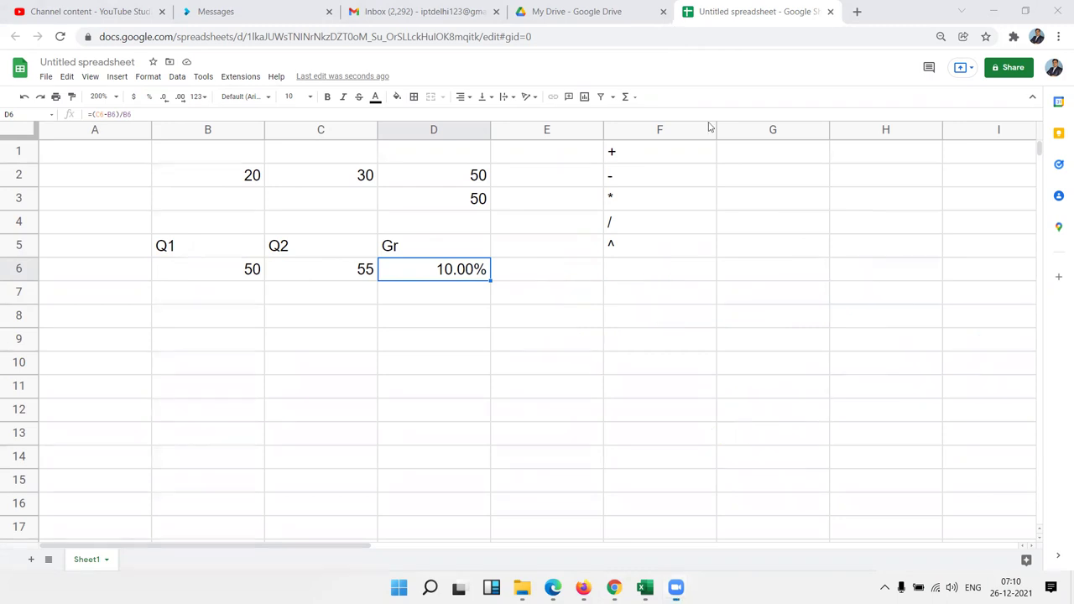
Type the labels P, R and T in A8:A10
click(277, 300)
click(115, 325)
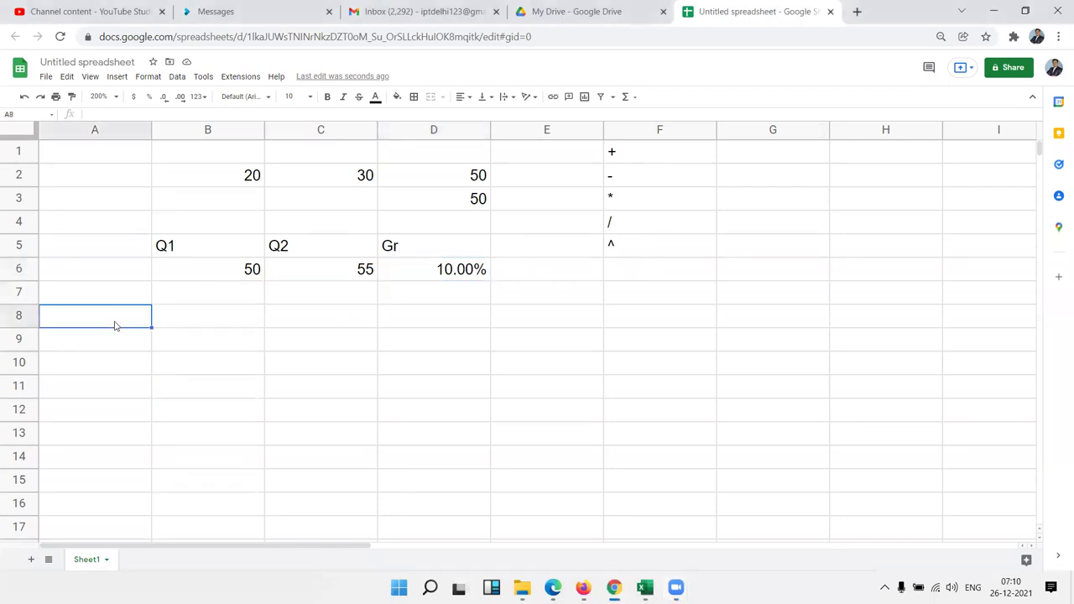
text(P)
key(Return)
text(ZR)
key(Escape)
text(R)
key(Return)
text(T)
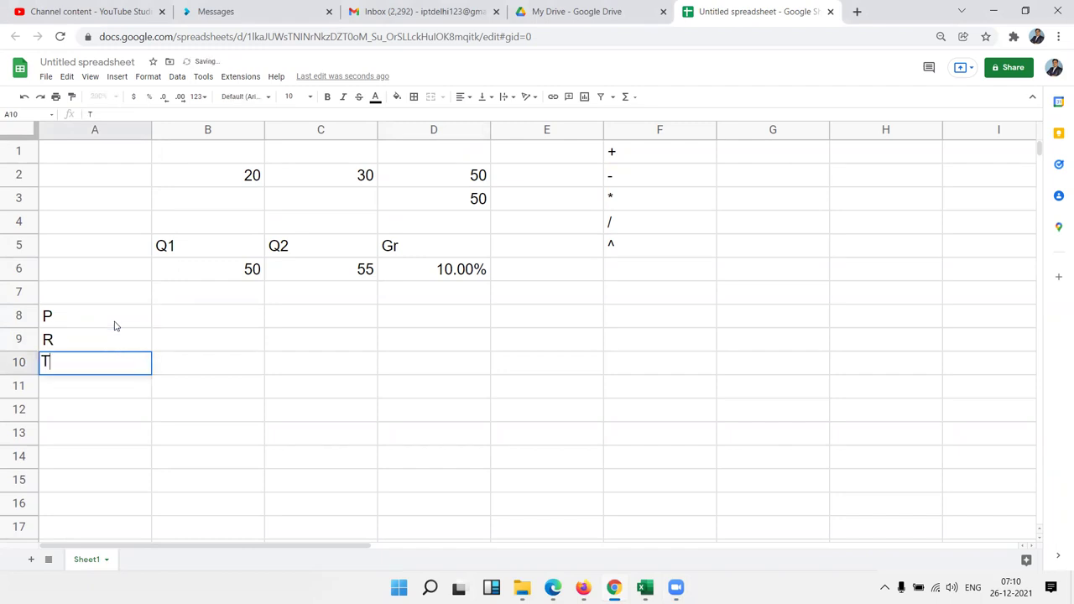
key(Up)
key(Up)
Enter 50000, 7% and 3 in B8:B10
key(Right)
text(50000)
key(Return)
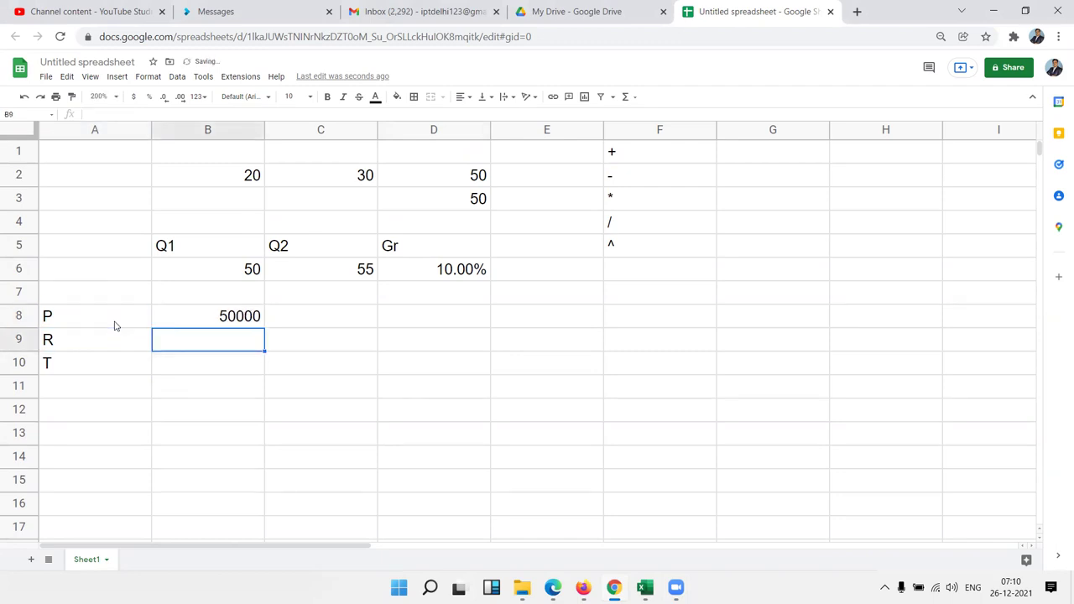
text(7%)
key(Return)
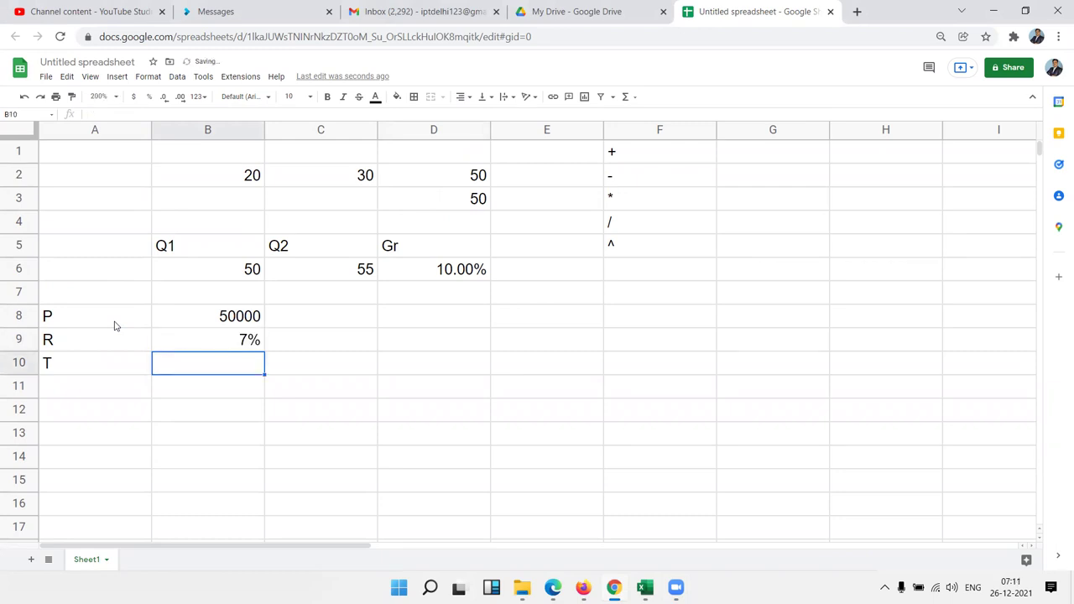
text(3)
key(Return)
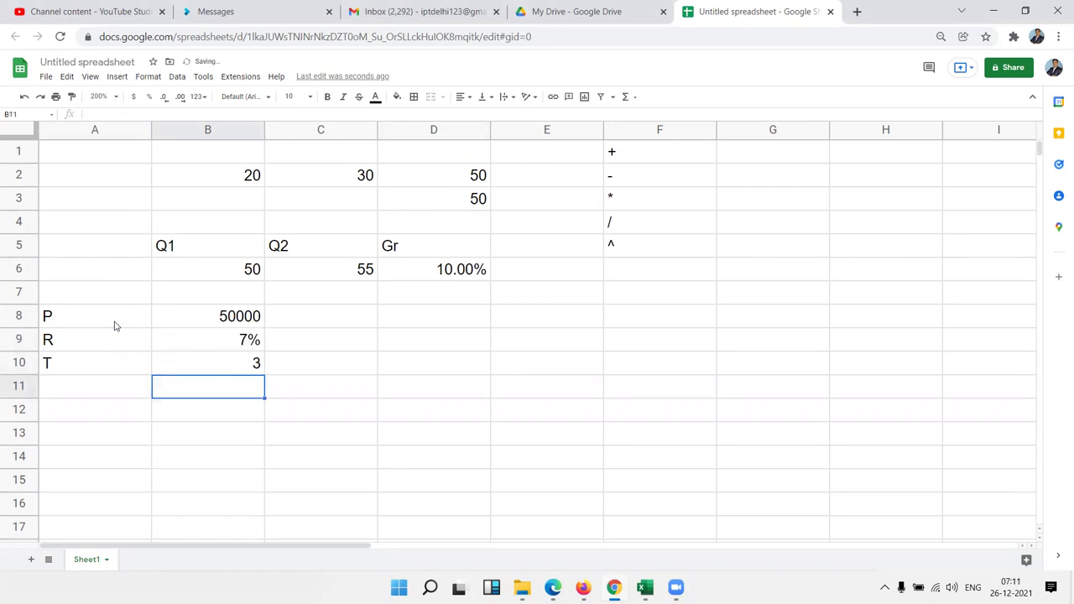
Add the Amt label in B11 with ? in C11
text(Amt)
key(Tab)
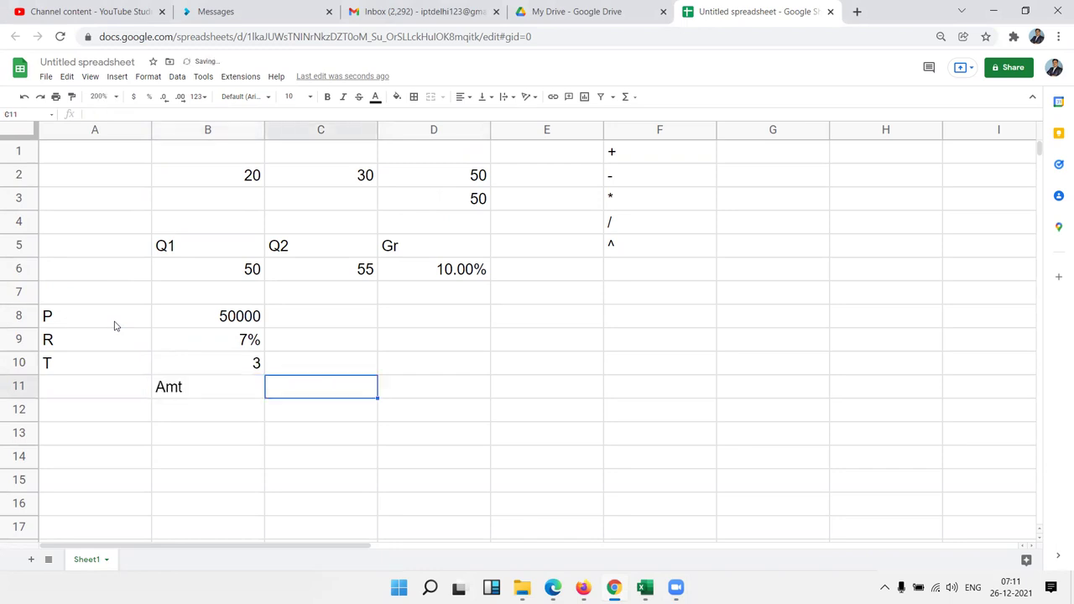
text(?)
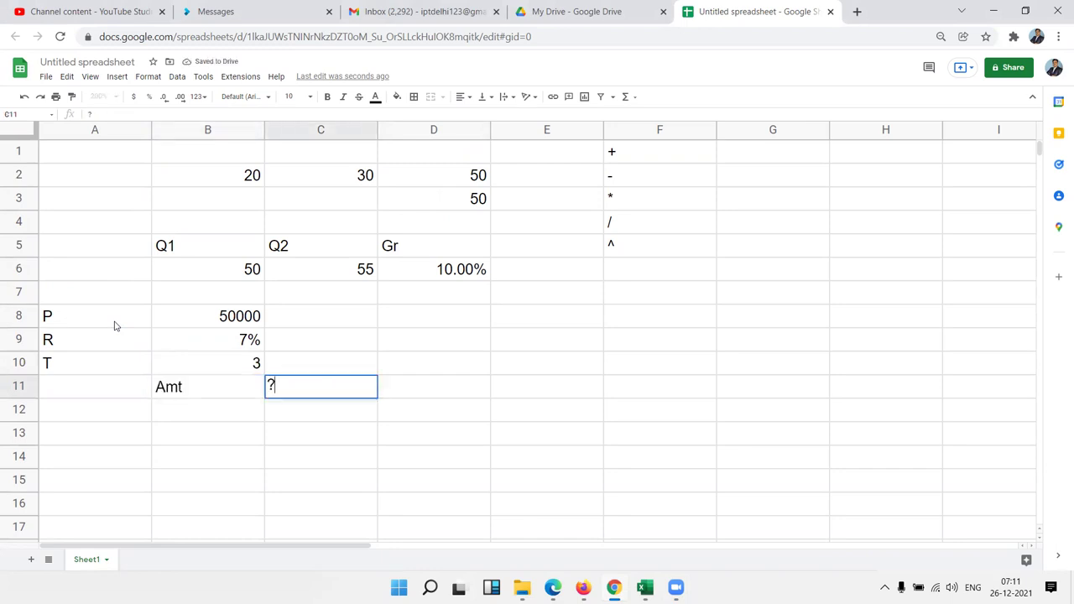
key(Return)
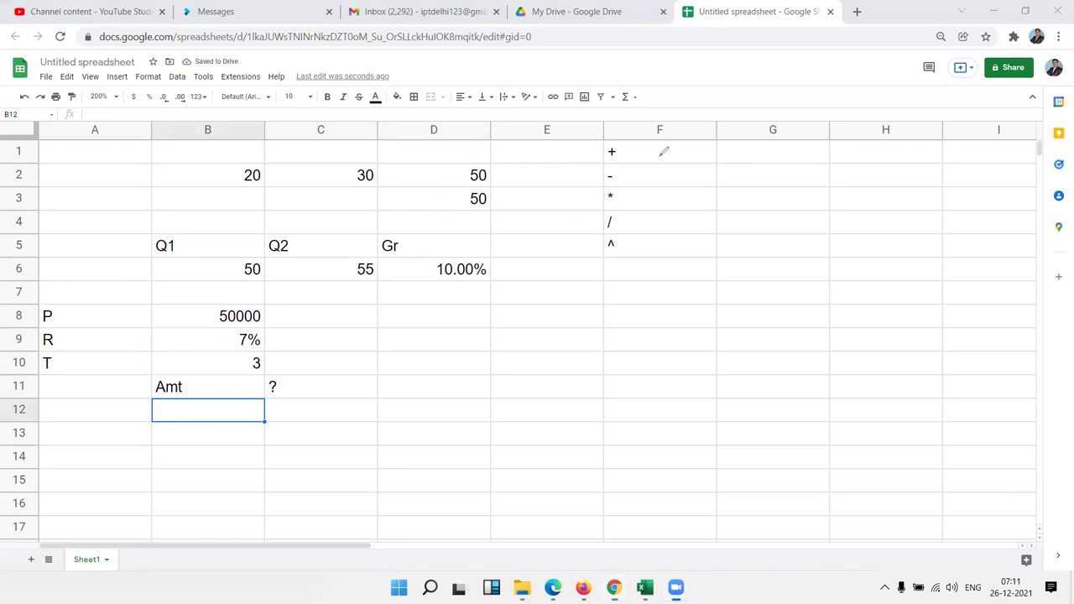
Handwrite P × (1 + r/n) with the t × n exponent beside the figures
drag(447, 331, 436, 421)
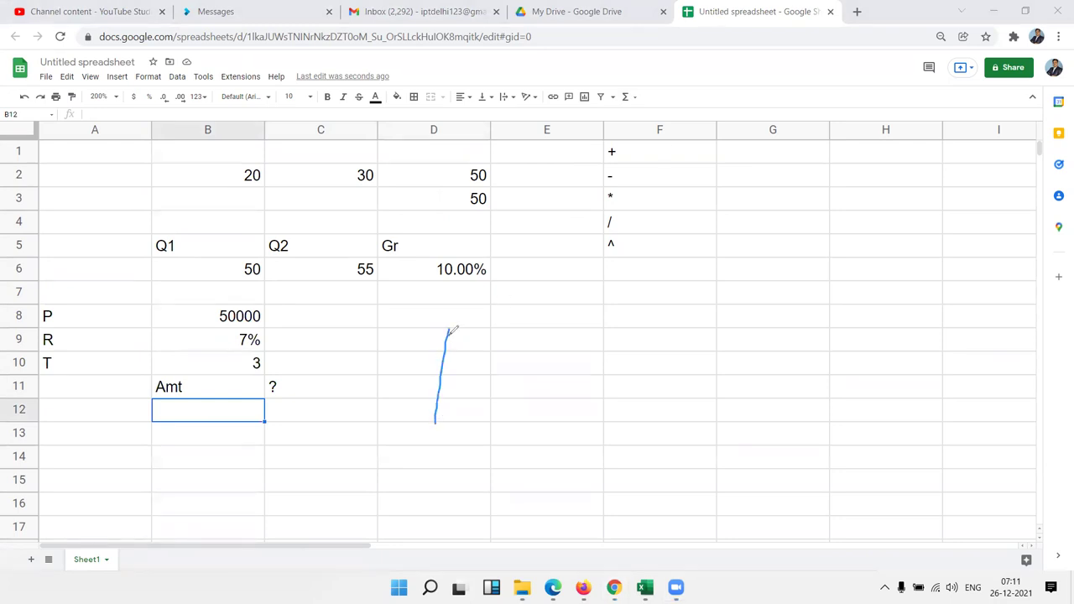
drag(449, 330, 442, 379)
drag(503, 334, 547, 394)
drag(538, 340, 525, 404)
drag(573, 316, 621, 412)
mouse_move(594, 334)
mouse_down()
mouse_move(594, 385)
mouse_move(634, 350)
mouse_move(625, 371)
mouse_move(661, 367)
mouse_move(670, 402)
mouse_move(692, 395)
mouse_move(703, 359)
mouse_up()
drag(692, 314, 728, 422)
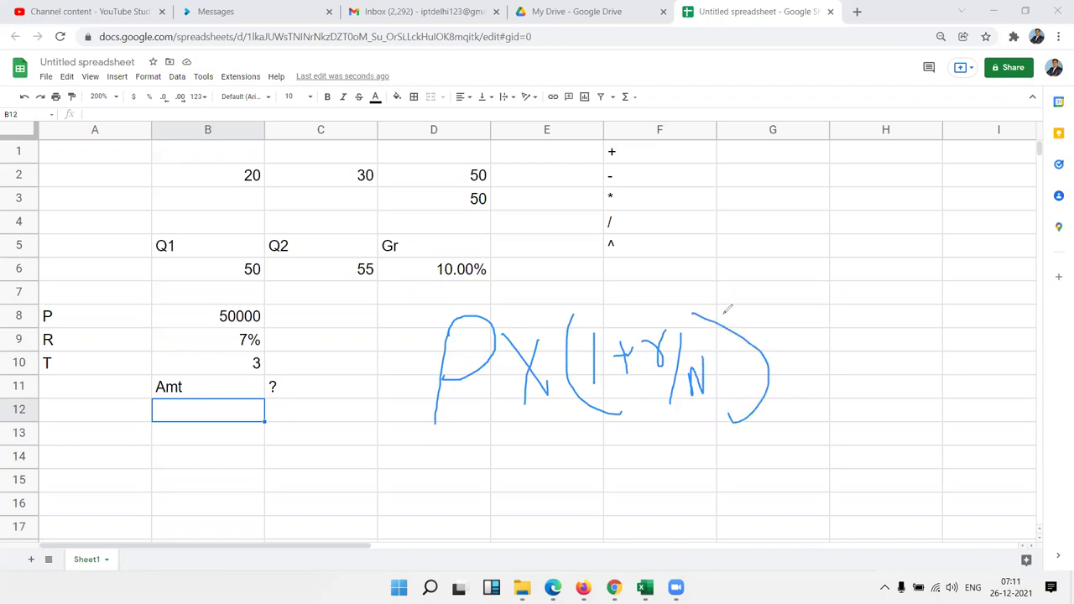
drag(707, 257, 755, 316)
mouse_move(726, 259)
mouse_down()
mouse_move(732, 292)
mouse_move(738, 238)
mouse_move(754, 263)
mouse_move(790, 247)
mouse_move(789, 221)
mouse_move(792, 262)
mouse_up()
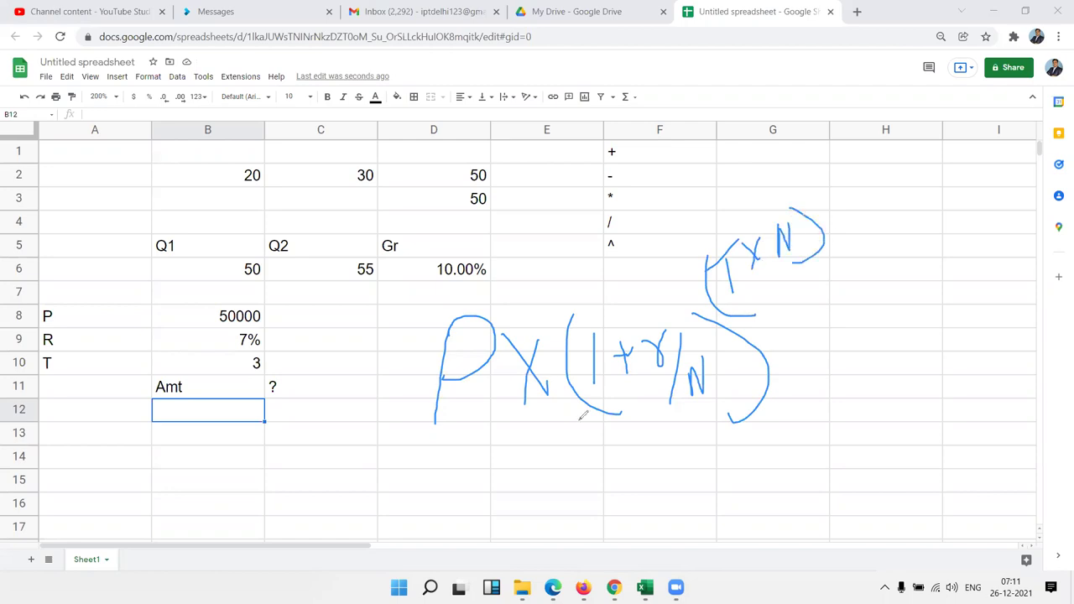
Underline the whole handwritten formula and move the selection to A12
drag(442, 437, 498, 437)
drag(586, 433, 781, 437)
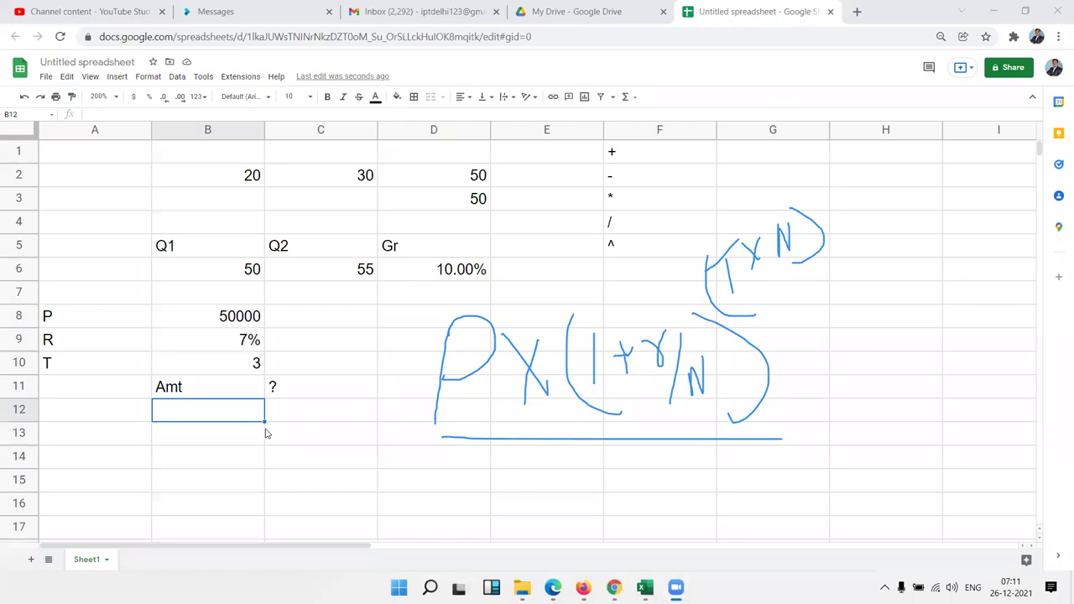
key(Left)
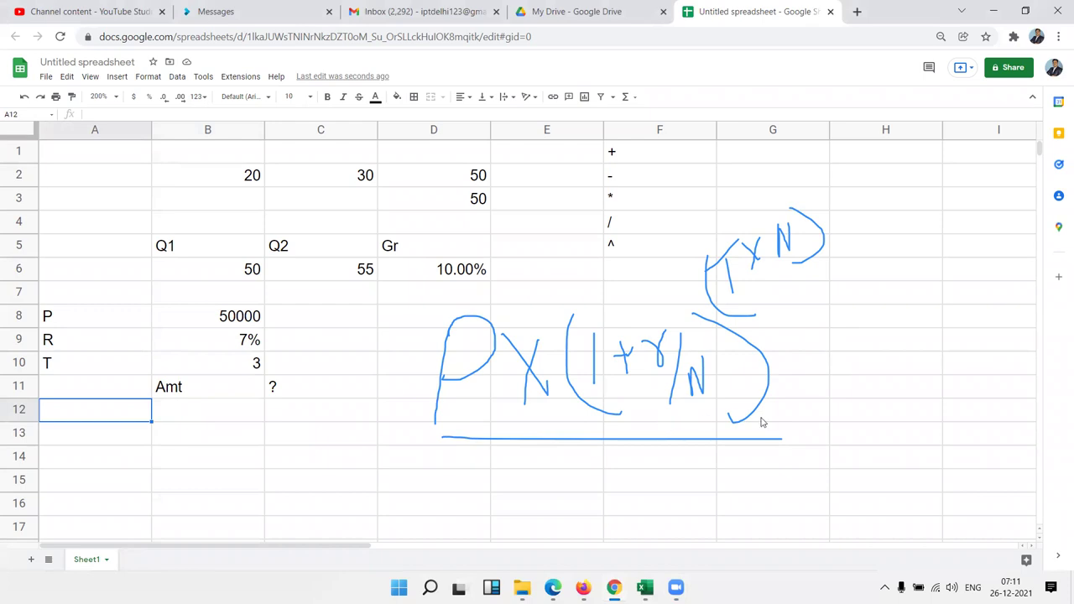
Enter =B9/12 in A12 for the monthly rate
text(=)
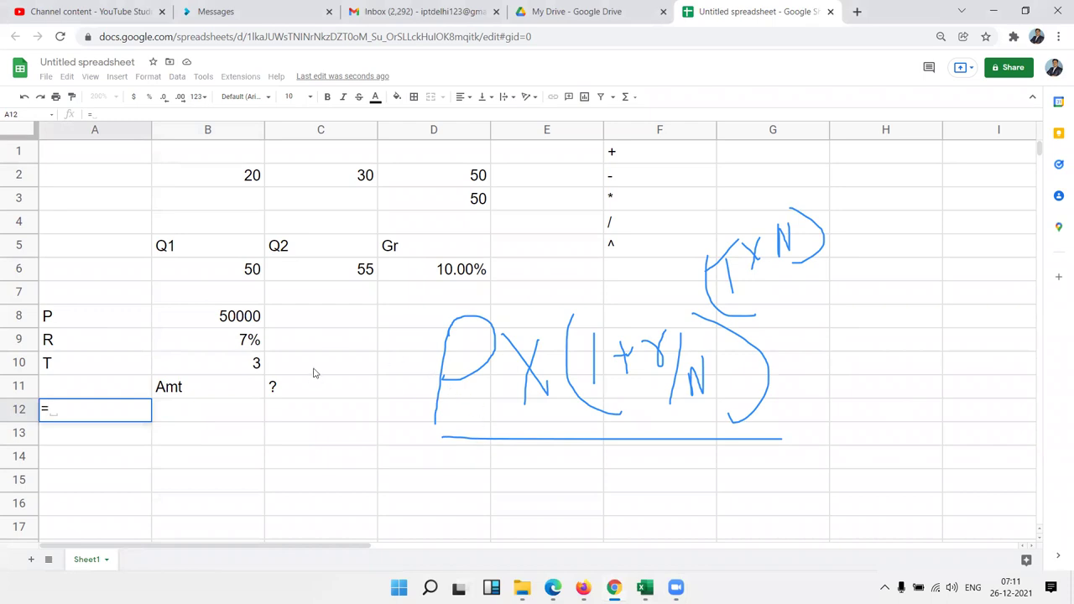
click(227, 351)
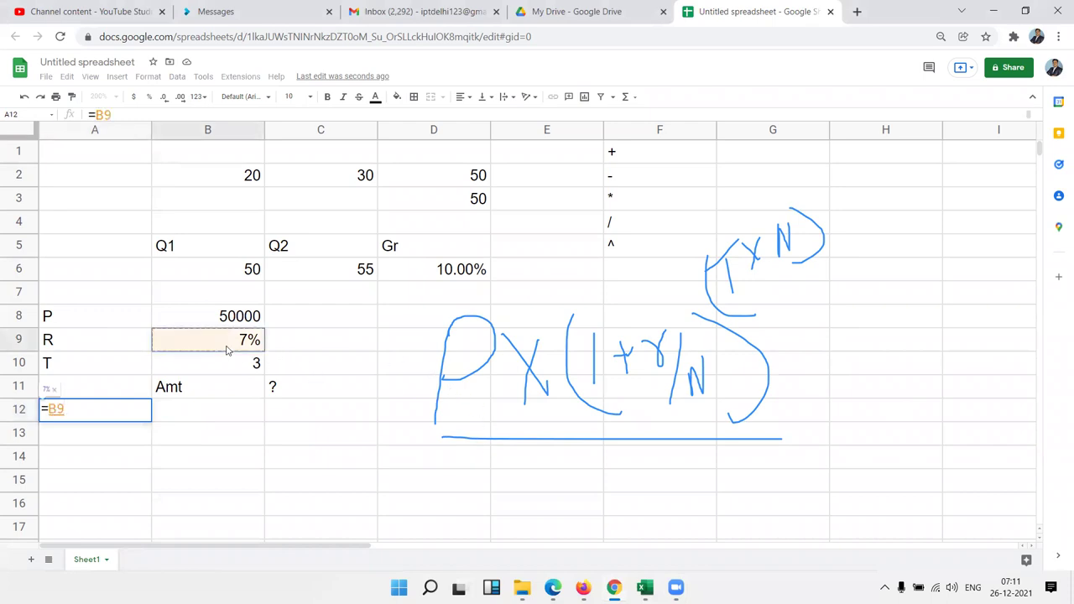
text(/12)
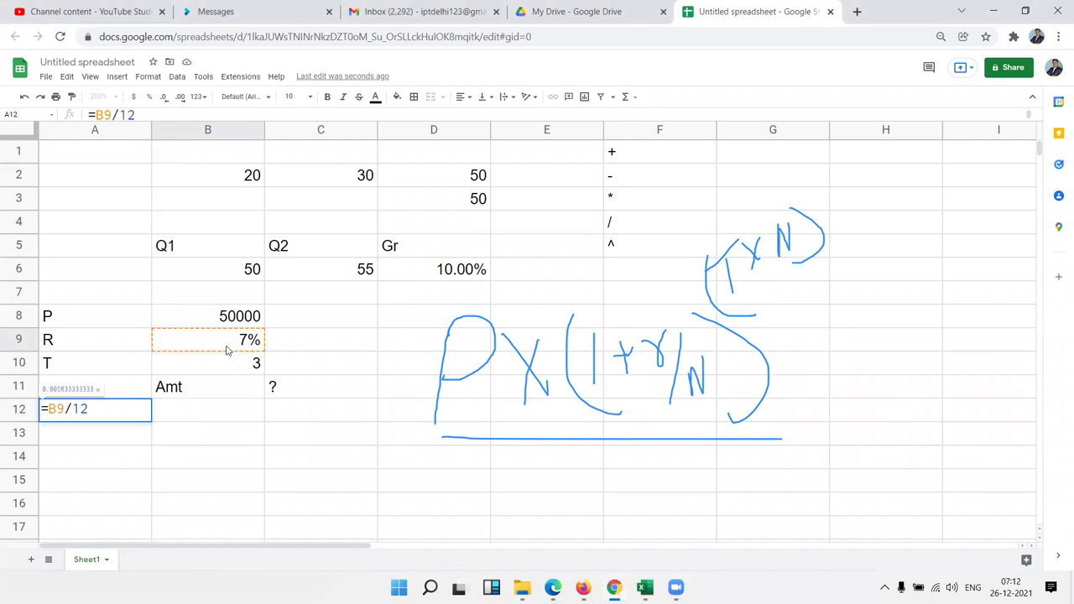
key(Return)
Enter =1+A12 in B12, giving 1.005833333
key(Up)
key(Right)
text(=1+)
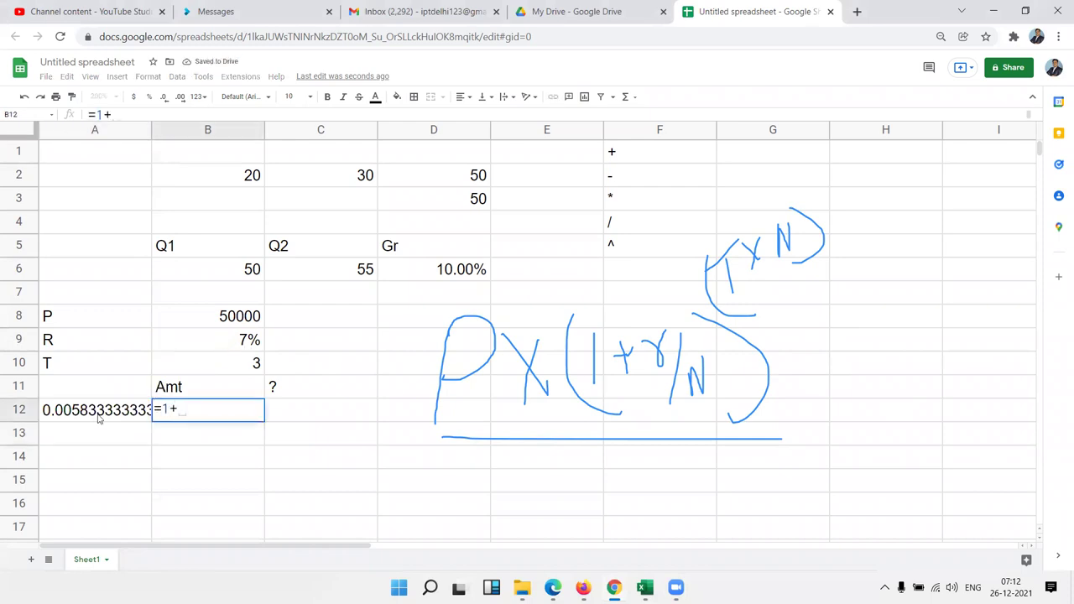
click(98, 418)
key(Return)
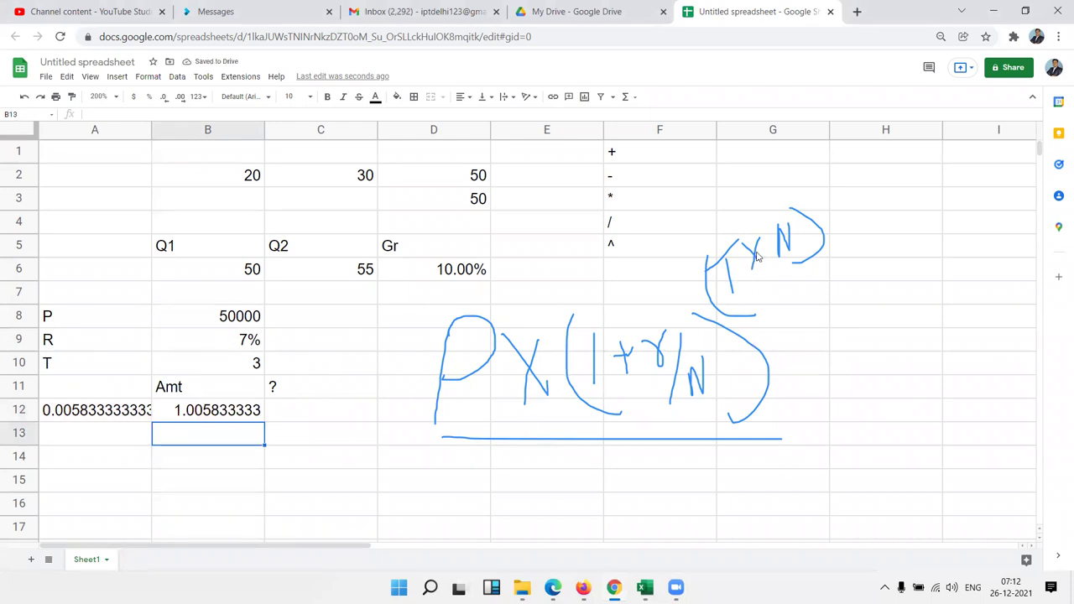
Enter =B10*12 in C12, giving 36 months
click(306, 422)
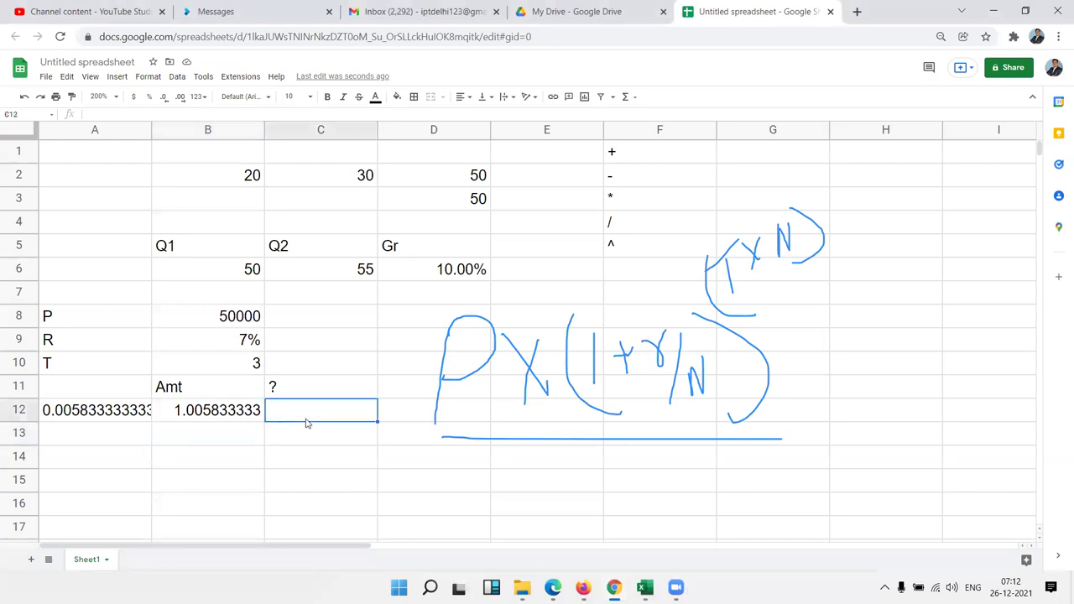
text(=)
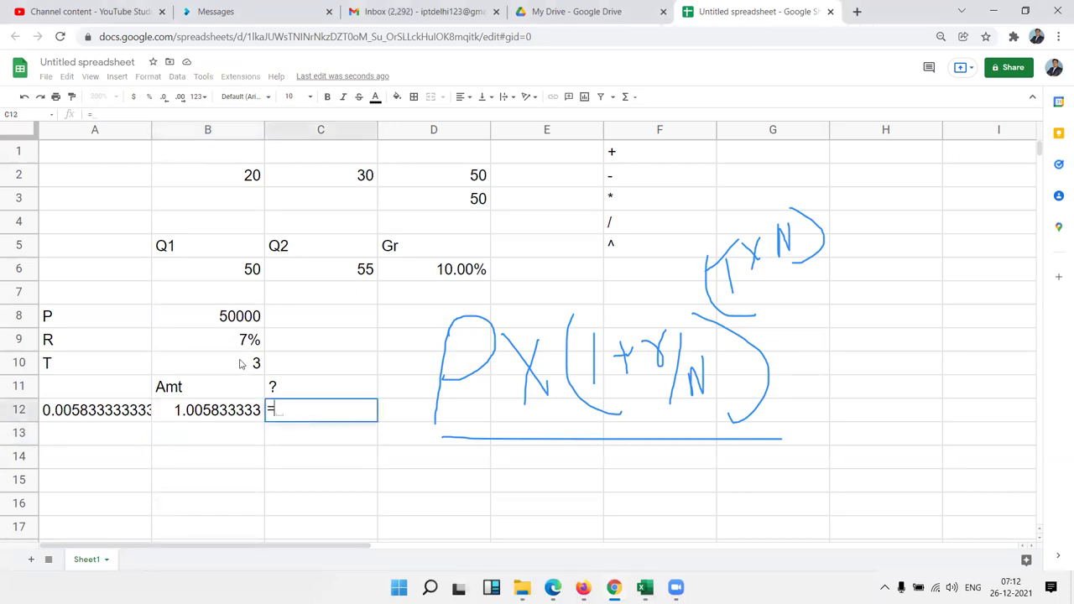
click(240, 362)
text(*12)
key(Return)
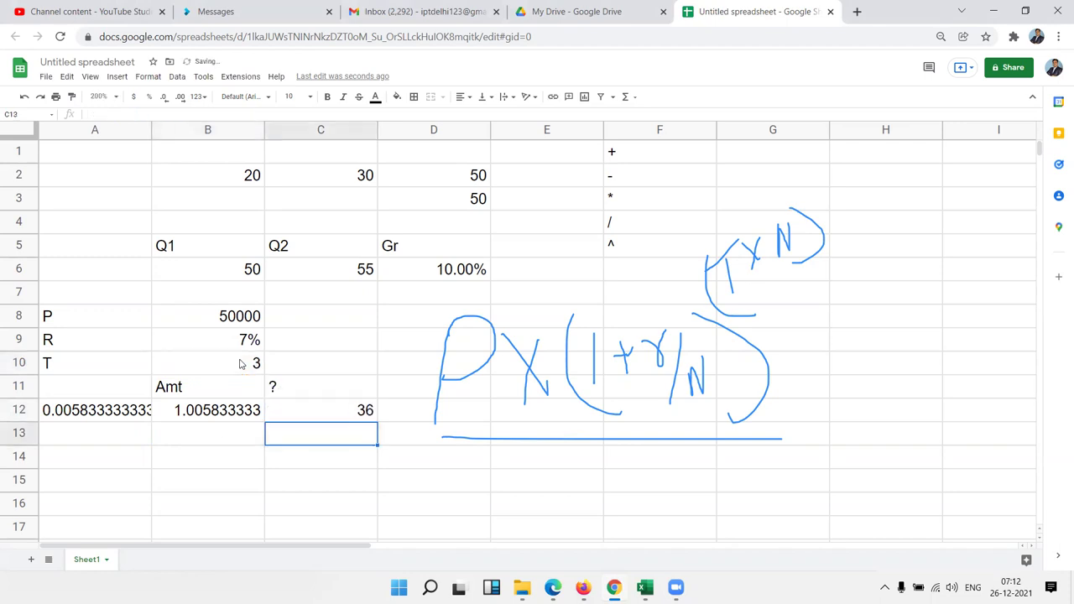
key(Up)
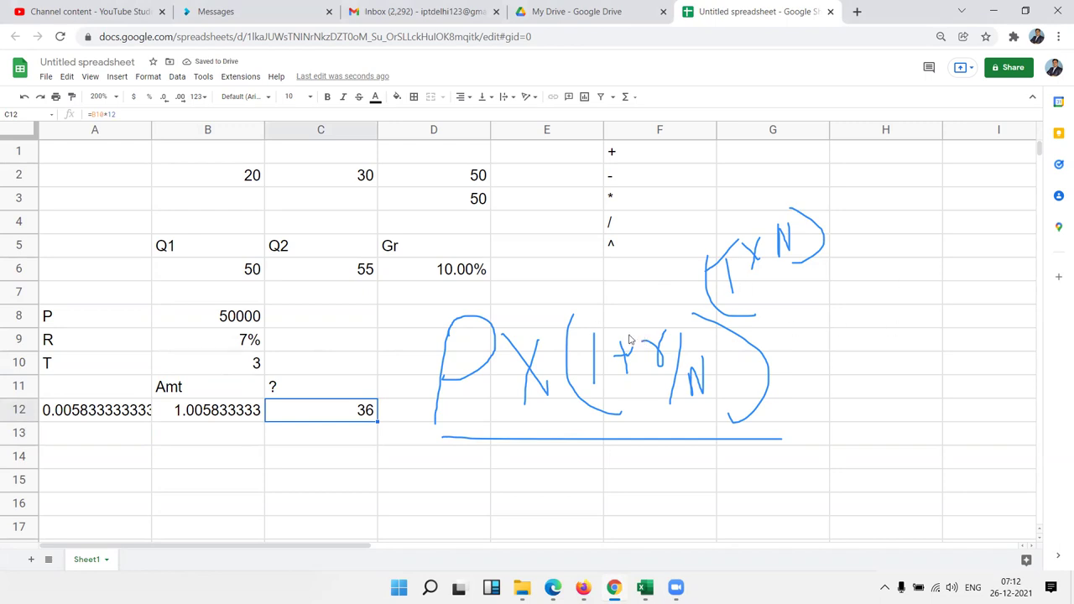
Enter =B12^C12 in C13, giving the growth factor 1.232925587
click(336, 441)
text(=)
click(225, 417)
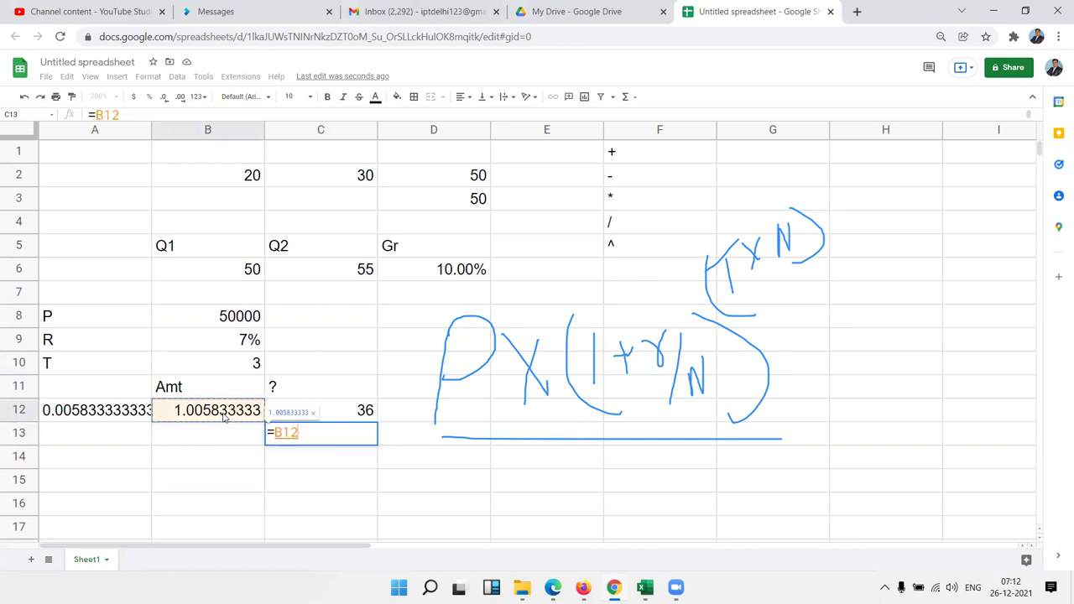
text(^)
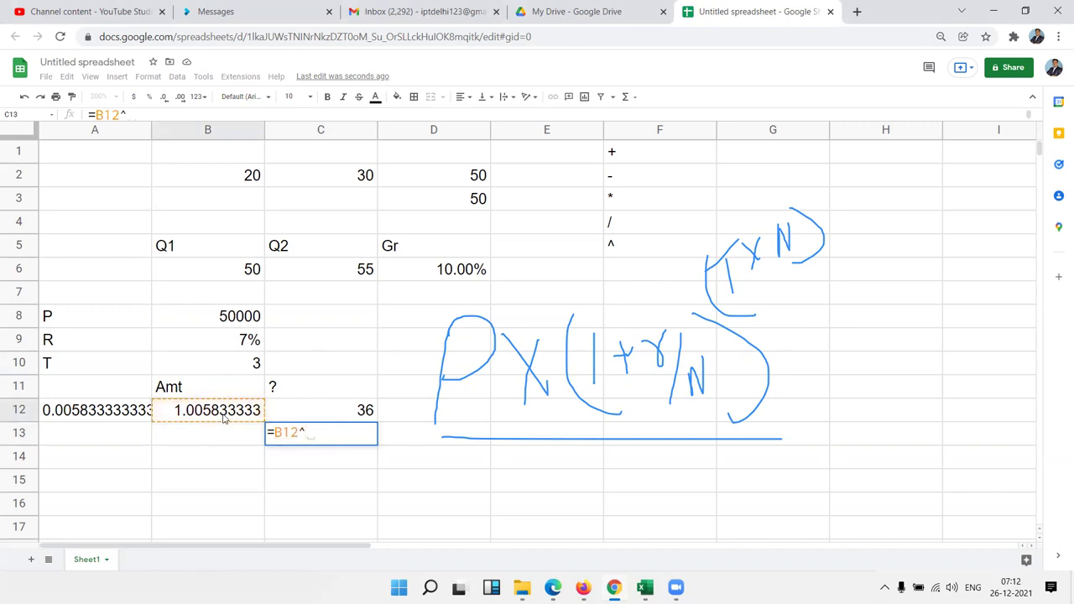
click(322, 415)
key(Return)
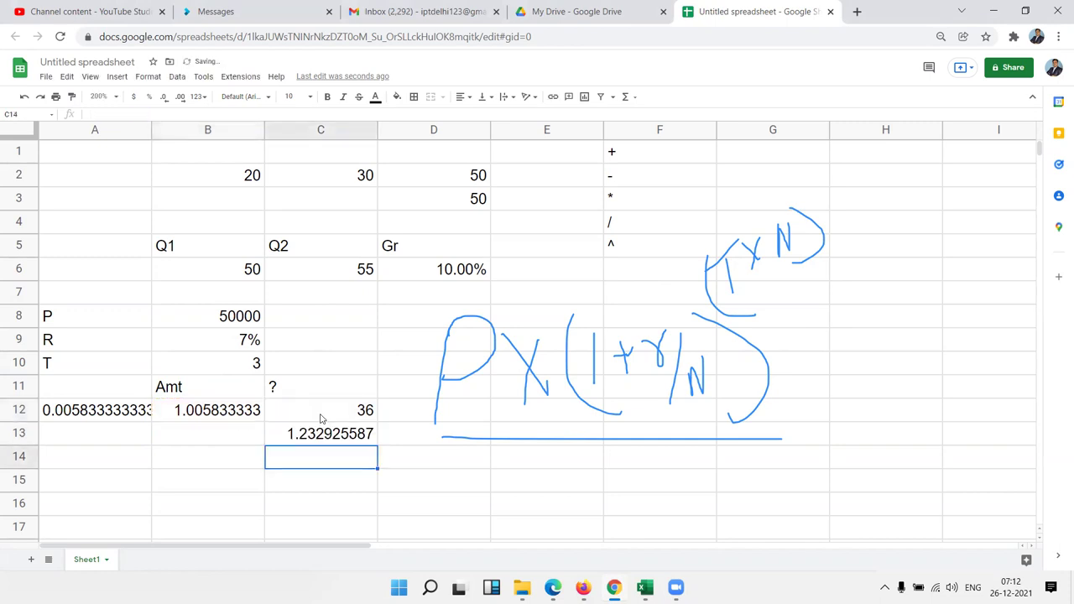
key(Up)
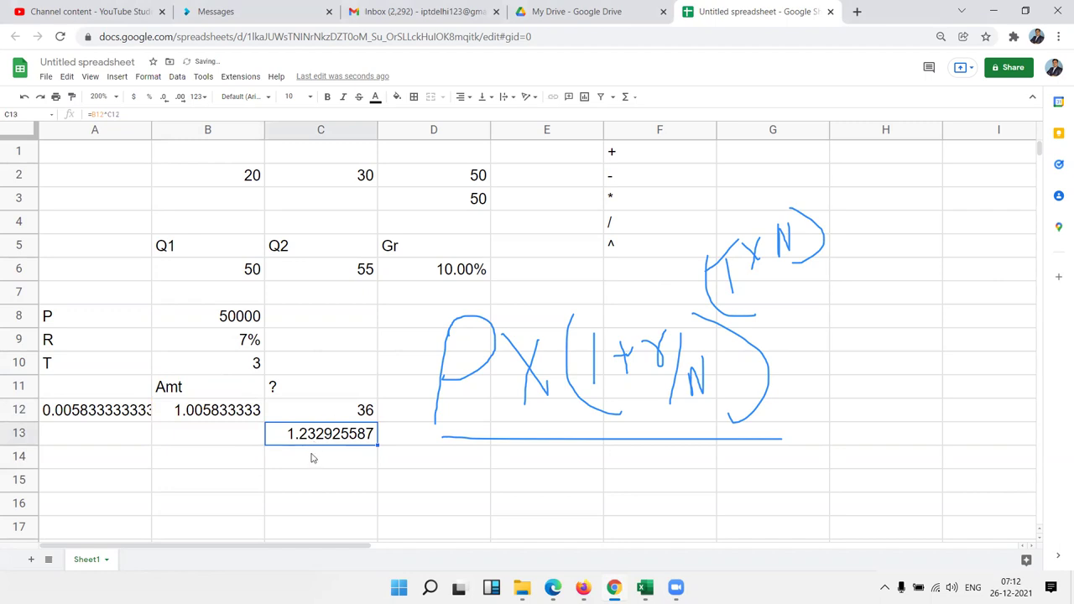
Enter =B8*C13 in C14, giving the amount 61646.27937
click(312, 458)
text(=)
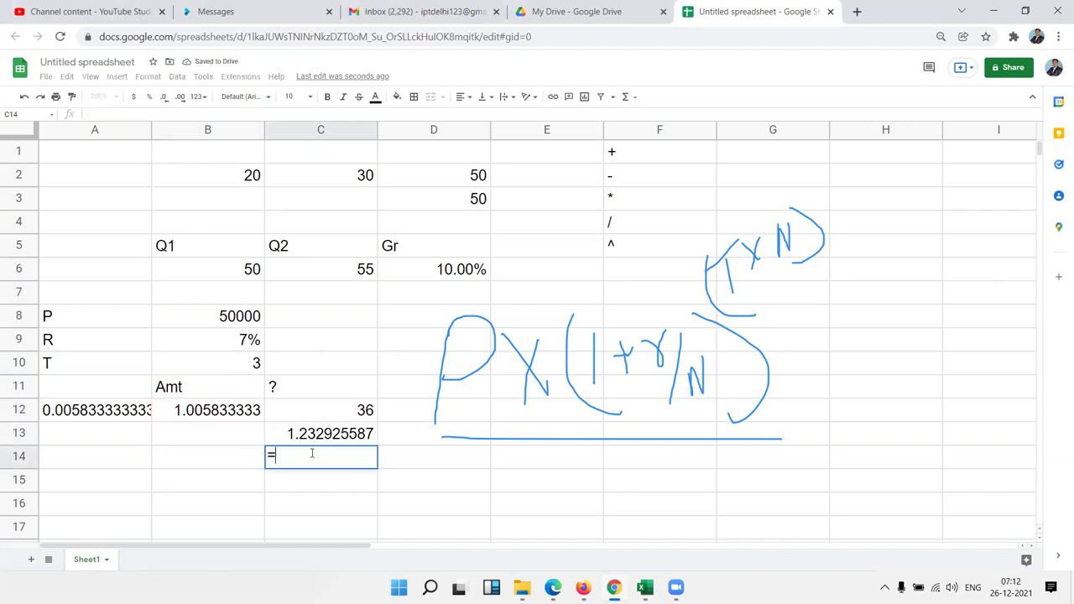
click(241, 319)
text(*)
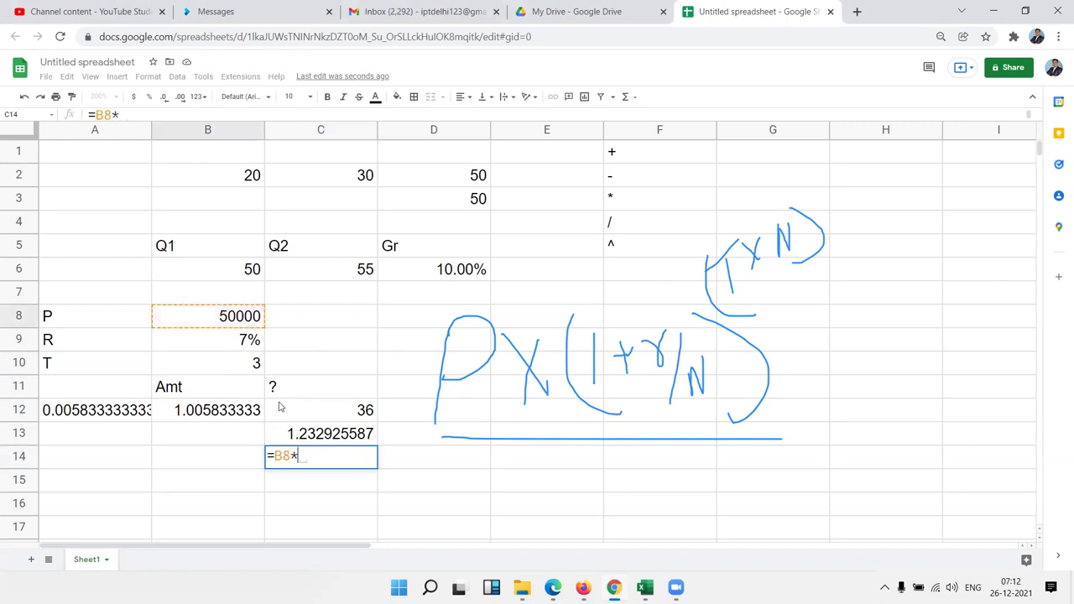
click(326, 440)
key(Return)
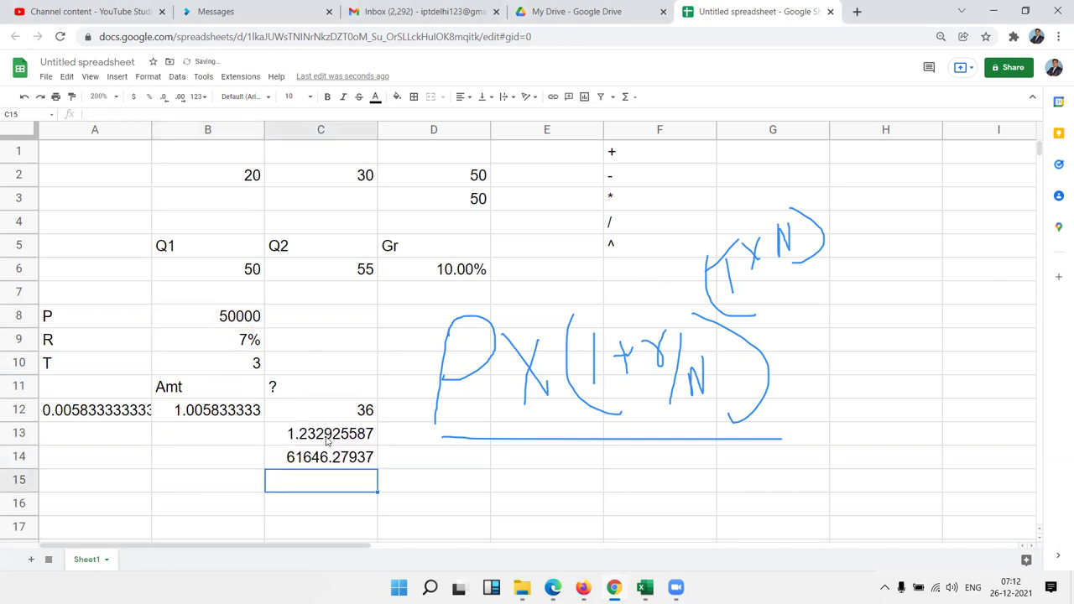
click(296, 467)
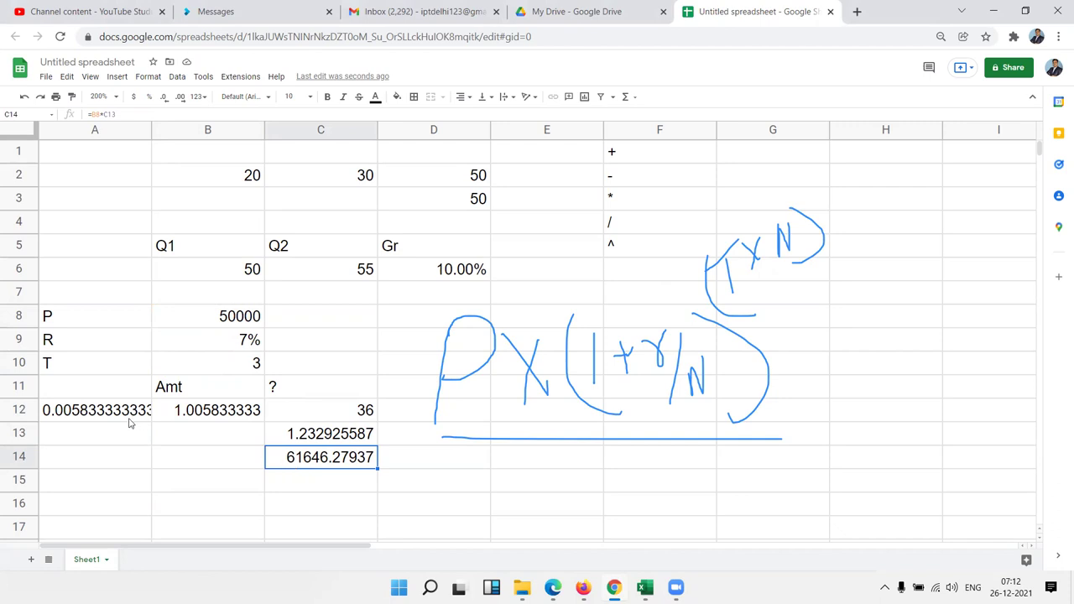
Inspect the formulas in B12 and A12 without changing them
mouse_move(127, 418)
mouse_down()
mouse_move(243, 416)
mouse_move(326, 463)
mouse_up()
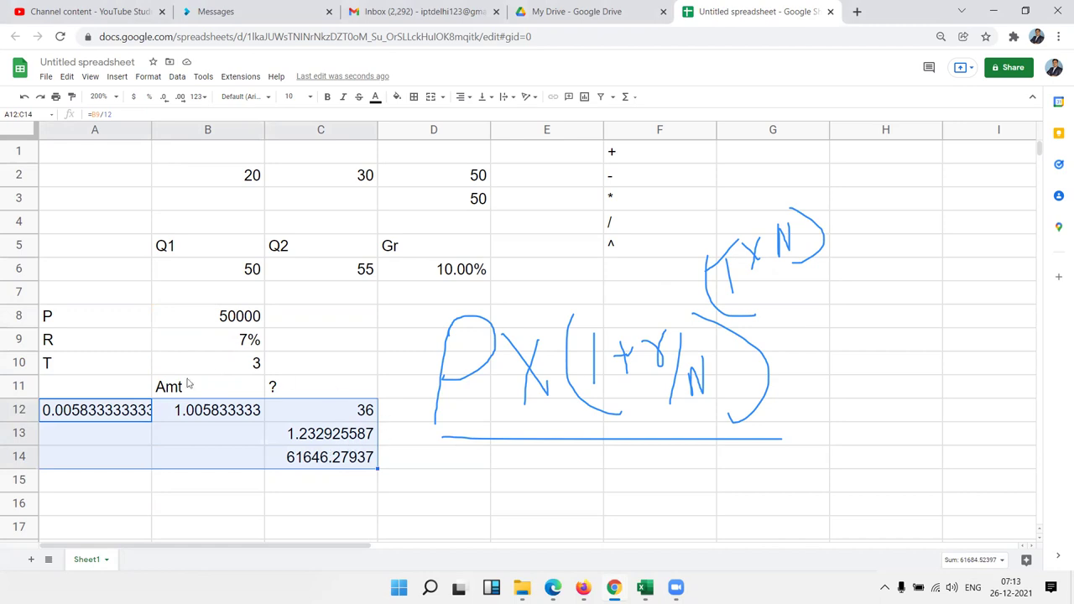
click(277, 394)
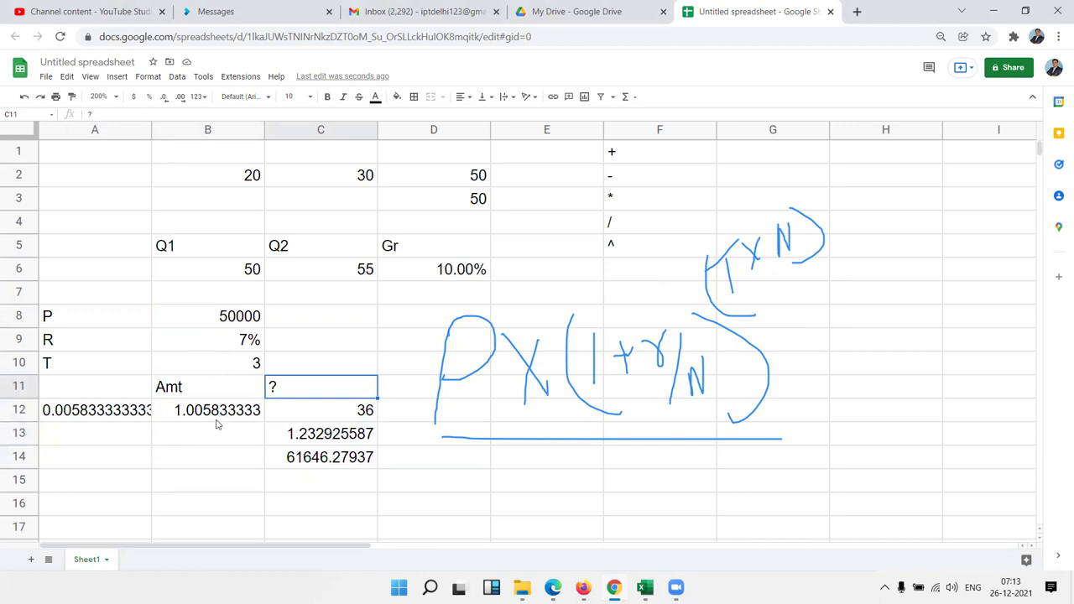
click(188, 416)
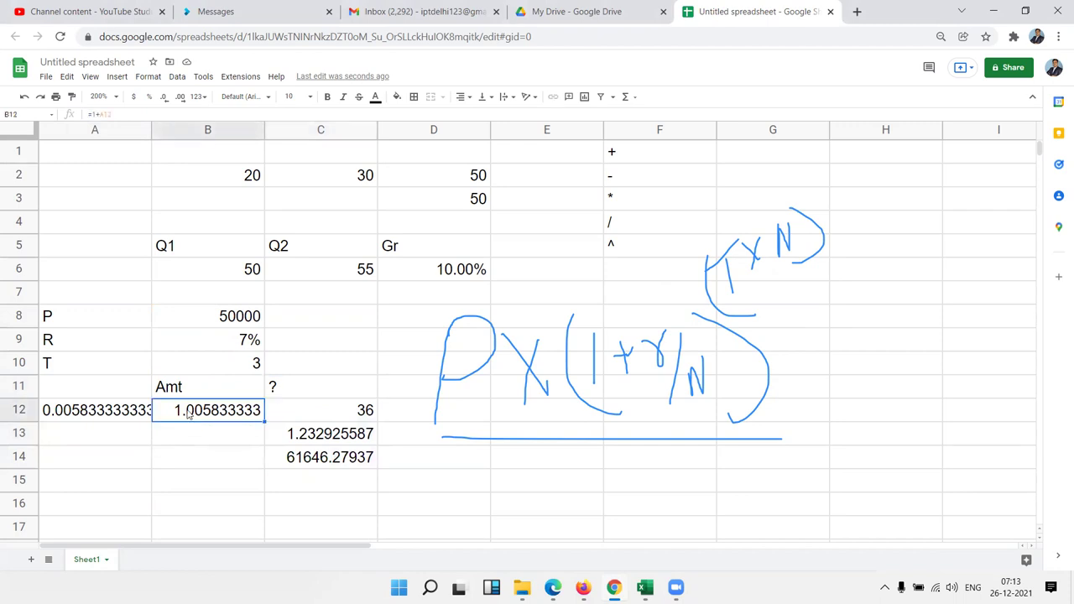
double_click(188, 413)
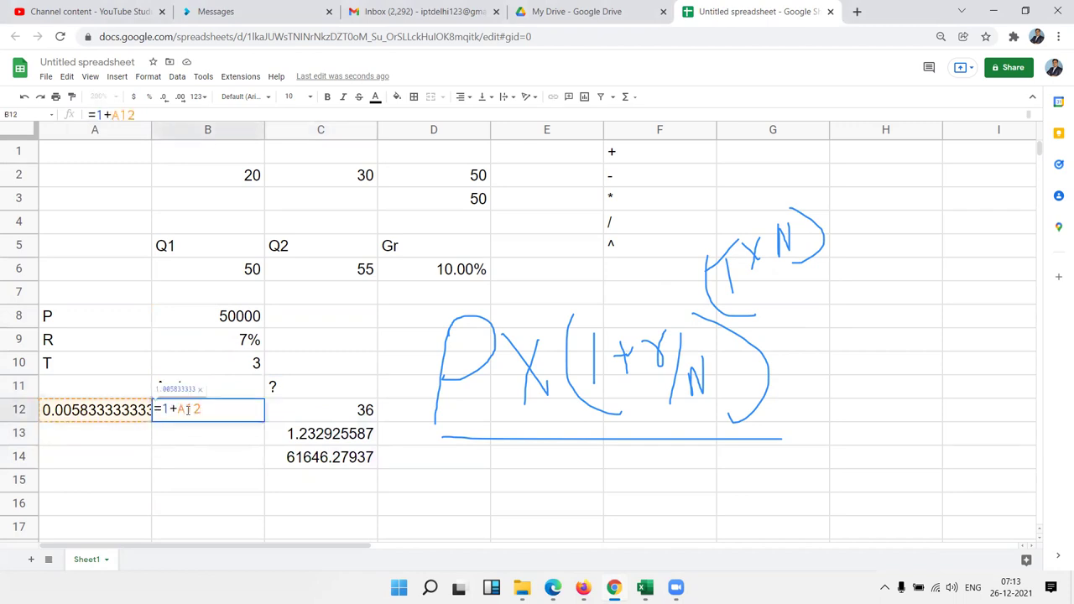
double_click(188, 408)
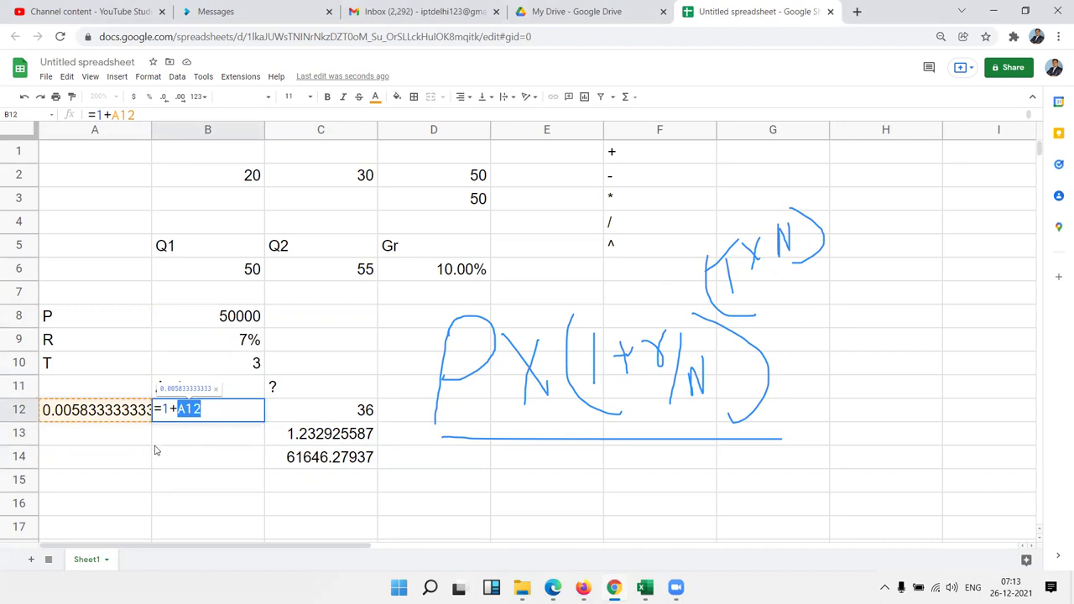
key(Escape)
triple_click(53, 408)
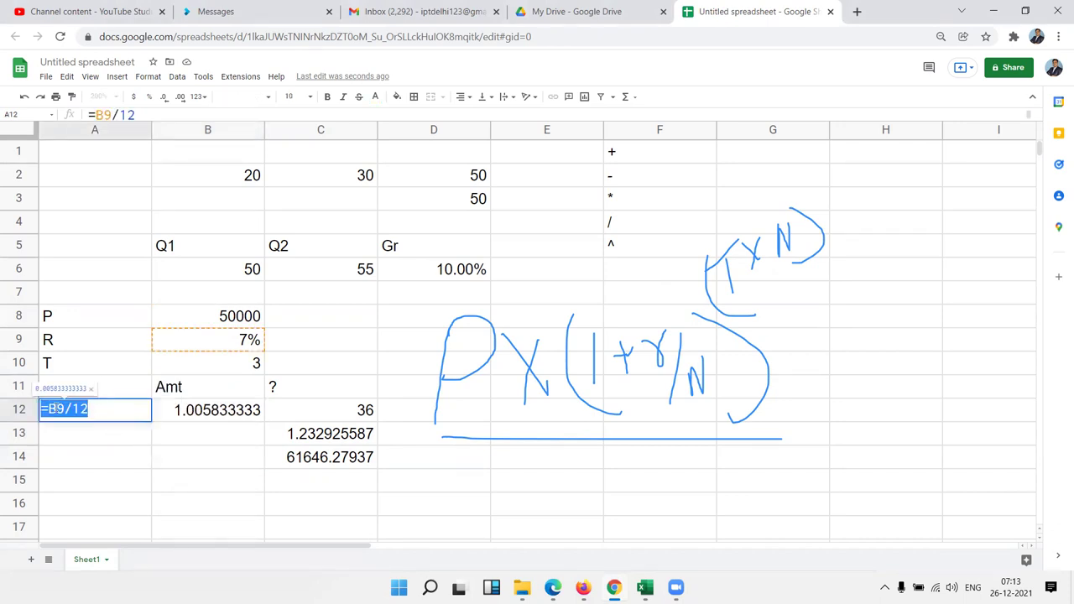
drag(47, 408, 94, 413)
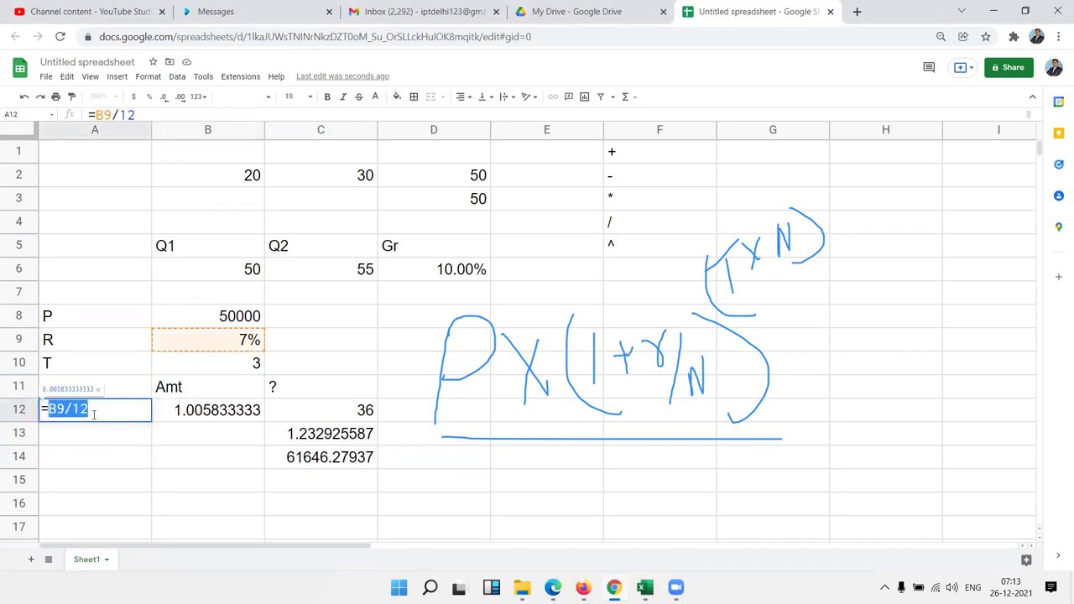
key(Escape)
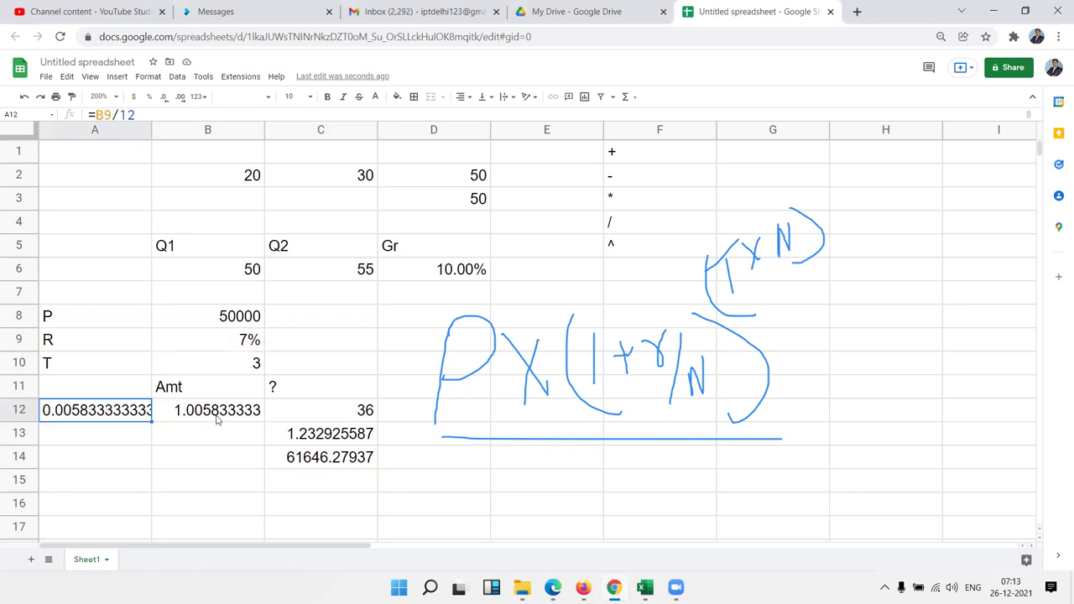
Rewrite B12 as =1+(B9/12), replacing its A12 reference
double_click(216, 420)
double_click(192, 408)
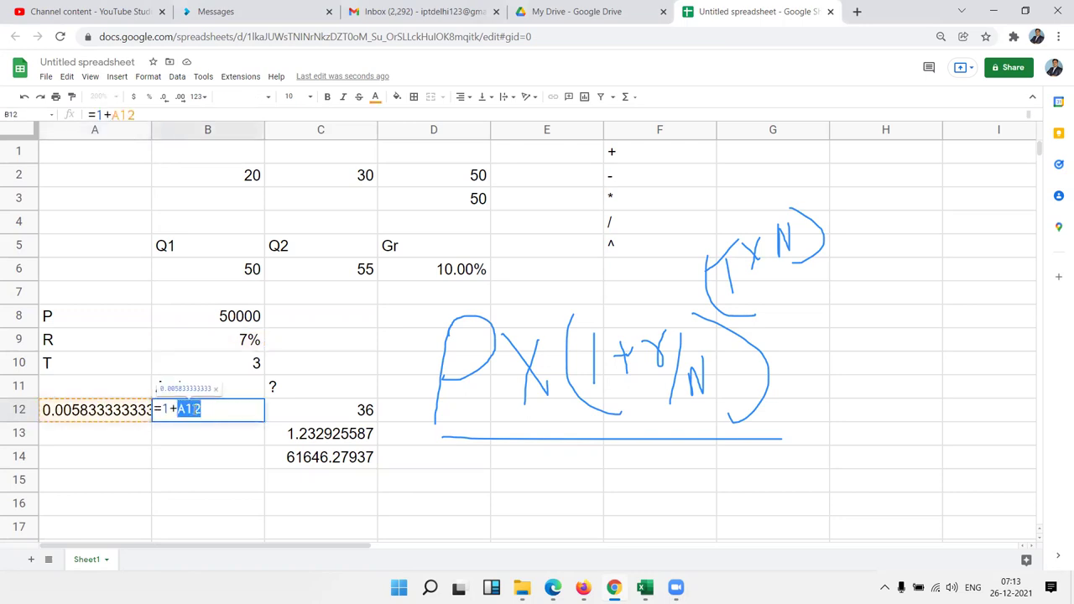
key(BackSpace)
text(()
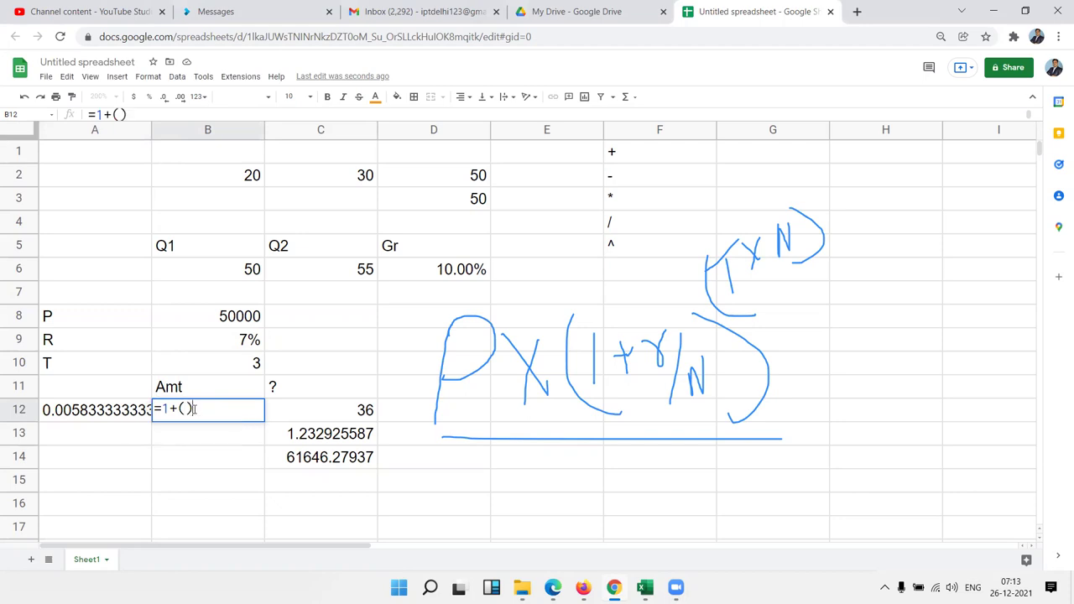
key(Left)
text(B9/12)
key(Return)
click(195, 409)
Clear the helper value in A12 and review B12's 1+(B9/12) formula
key(Left)
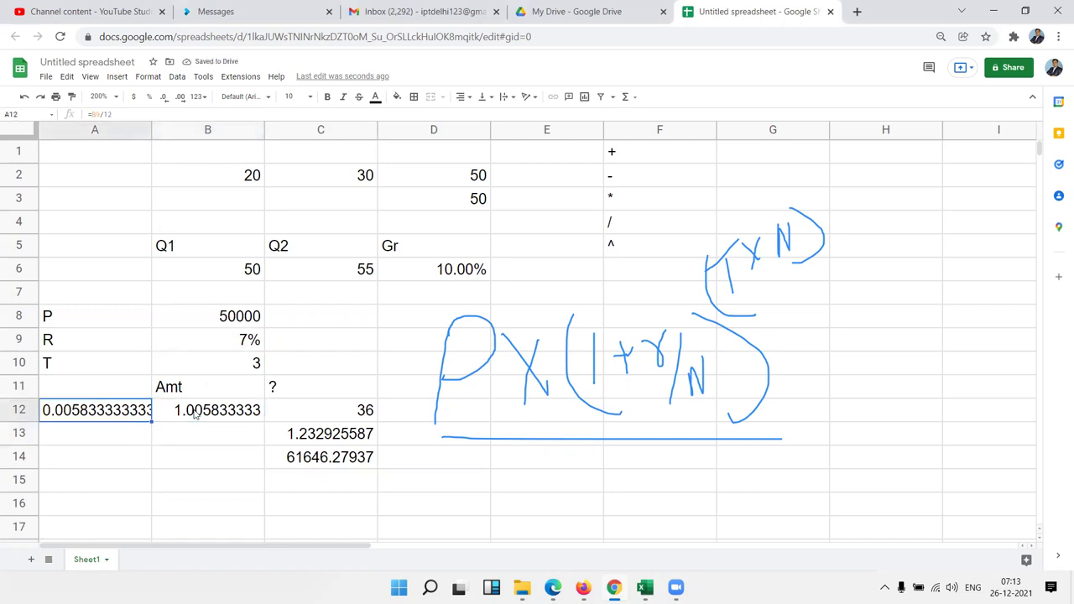
key(Delete)
click(194, 413)
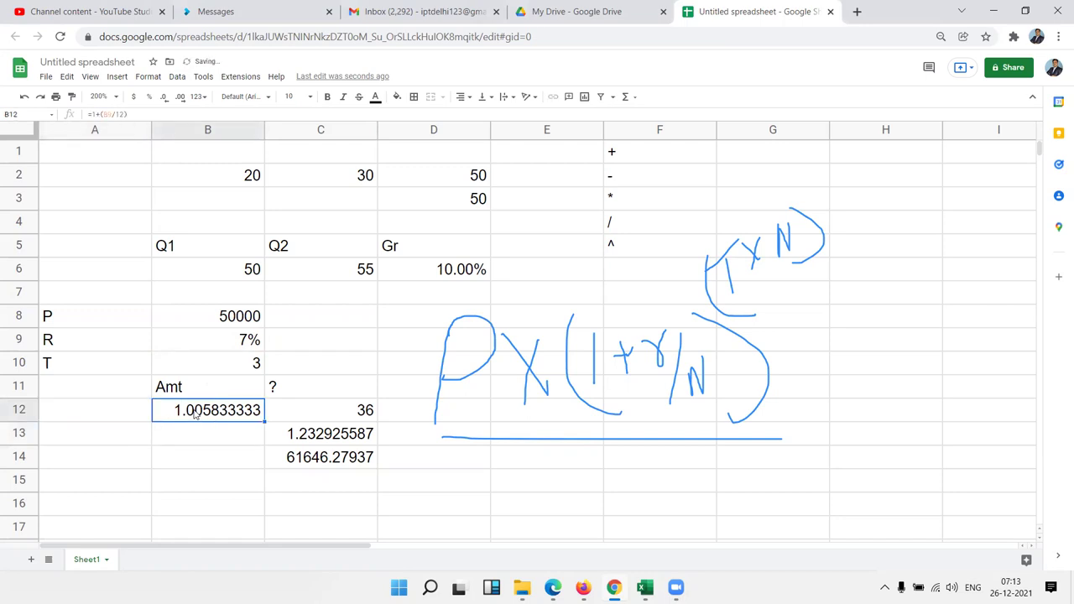
double_click(185, 411)
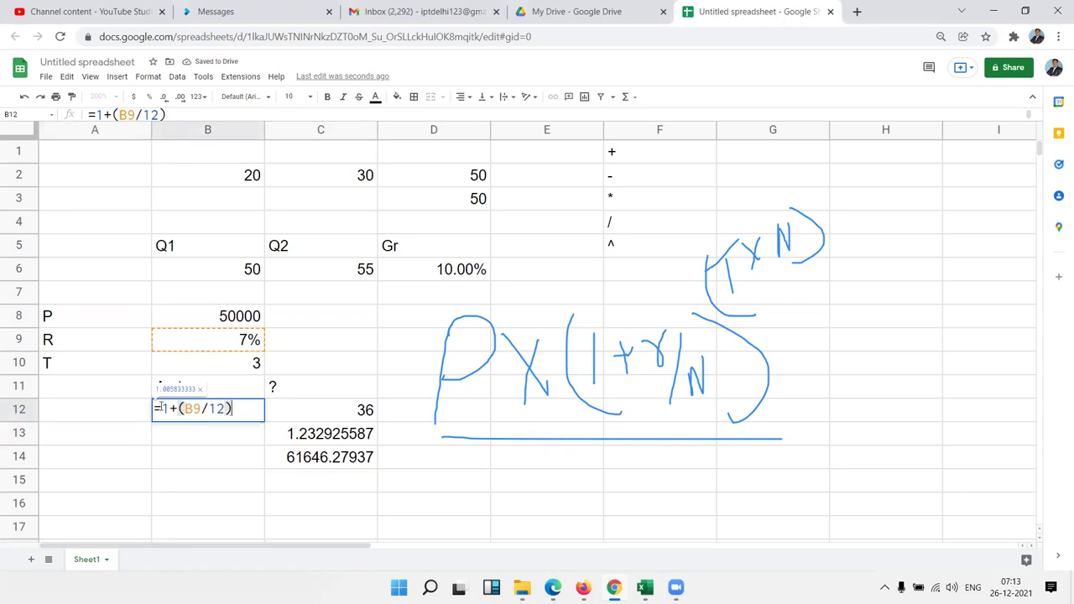
drag(161, 409, 242, 408)
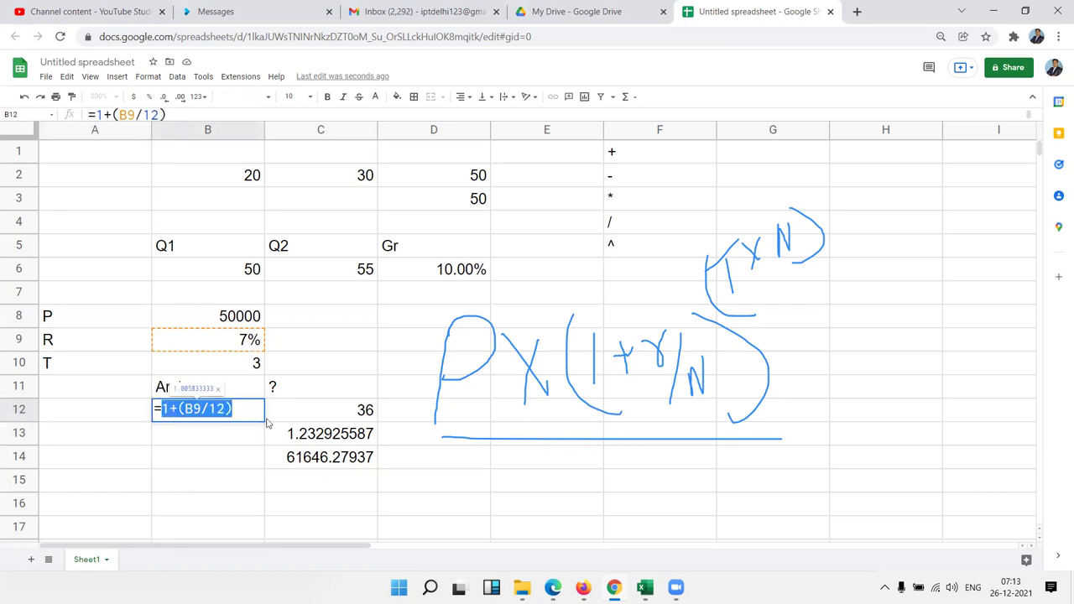
key(Escape)
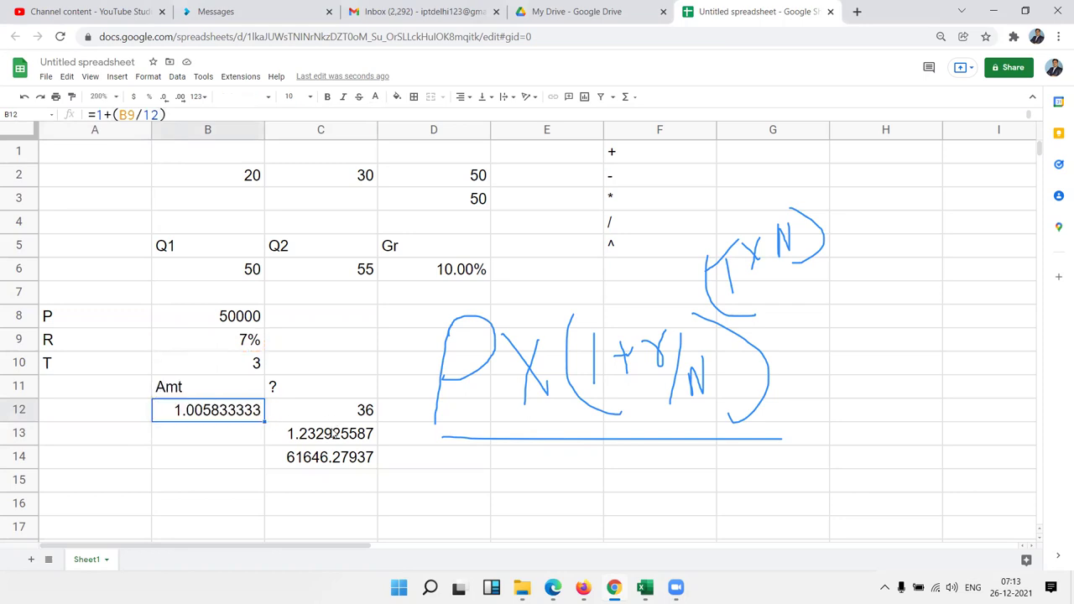
Replace the B12 reference in C13's formula with (1+(B9/12))
click(333, 433)
double_click(333, 433)
click(272, 431)
double_click(284, 432)
text(())
key(Left)
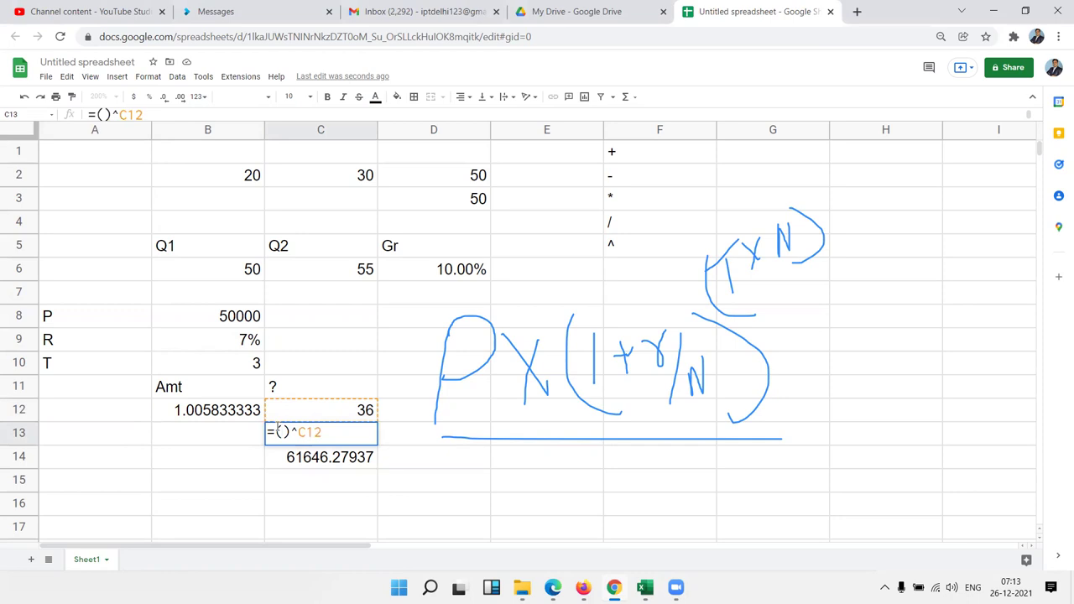
text(1+(B9/12))
key(Return)
click(277, 431)
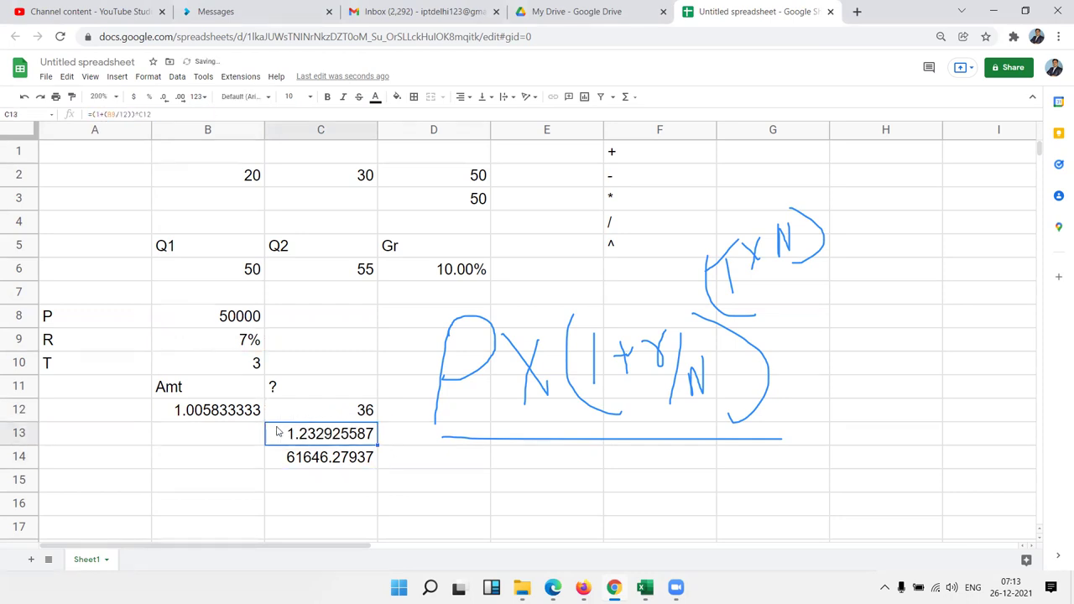
Clear B12 and check C12's B10*12 formula
key(Left)
key(Up)
key(Delete)
key(Right)
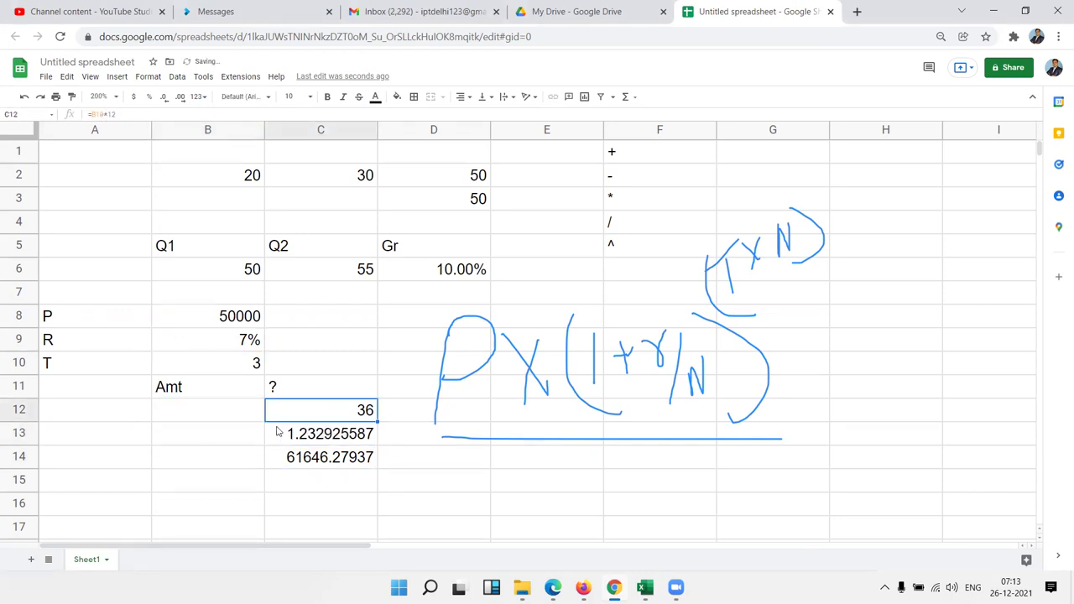
double_click(290, 417)
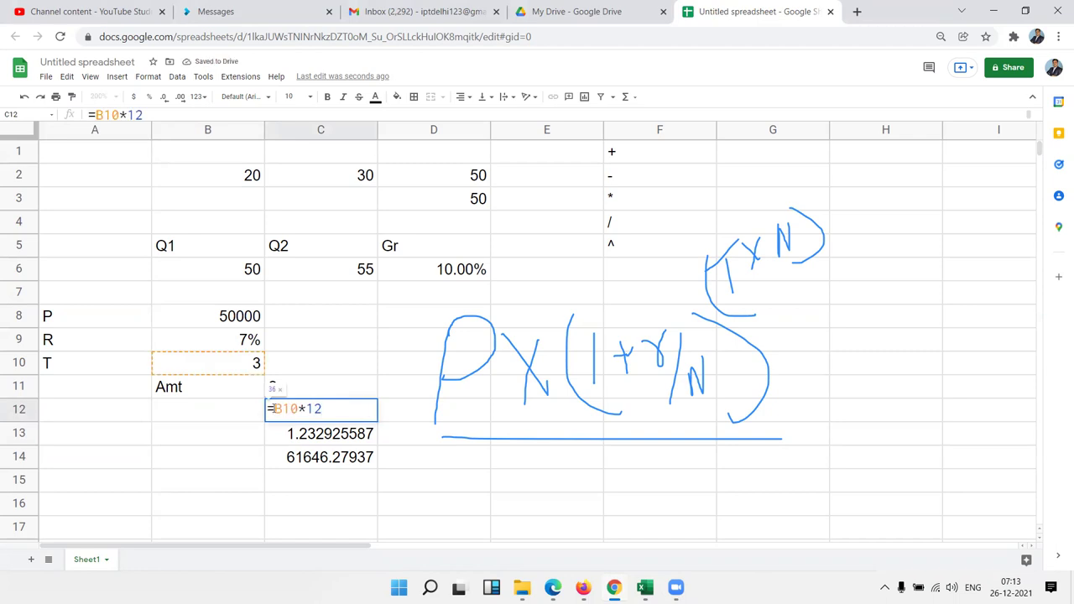
drag(275, 409, 382, 417)
key(Escape)
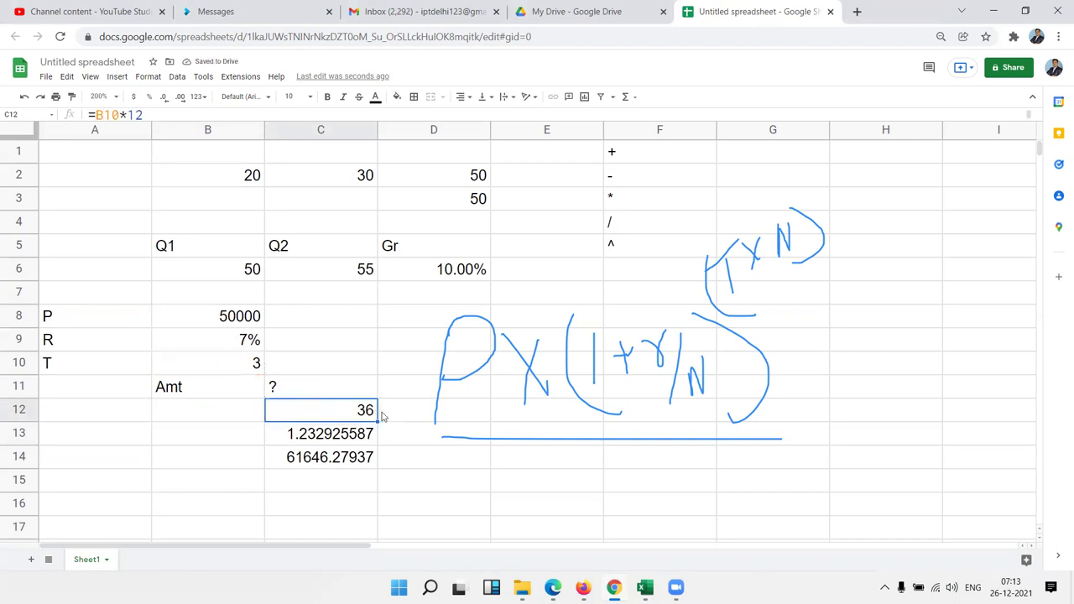
Replace C13's C12 reference with (B10*12) and clear the 36 from C12
double_click(333, 432)
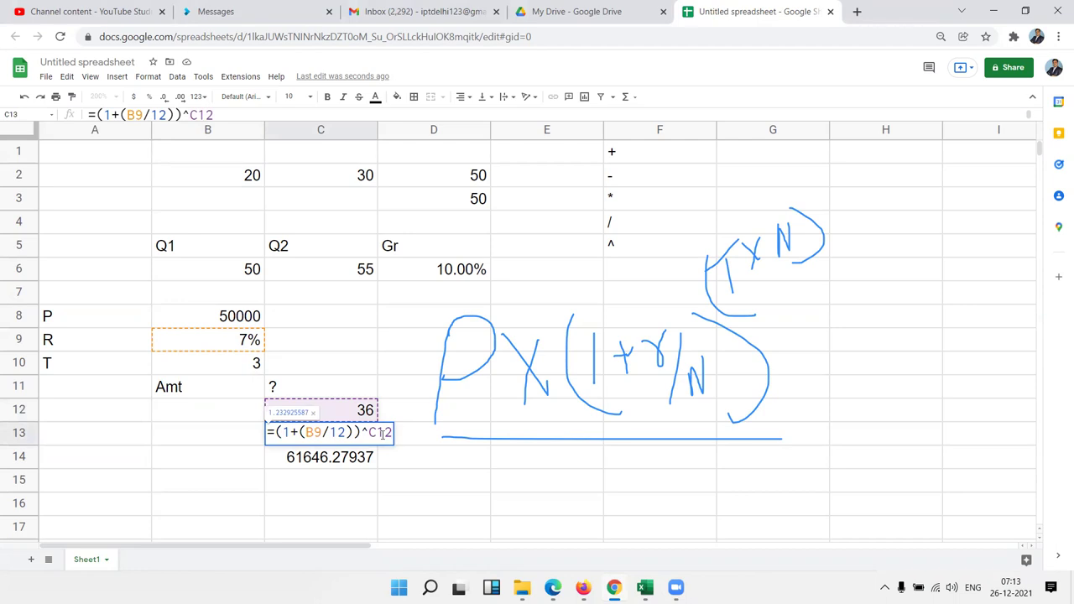
double_click(381, 433)
text(()
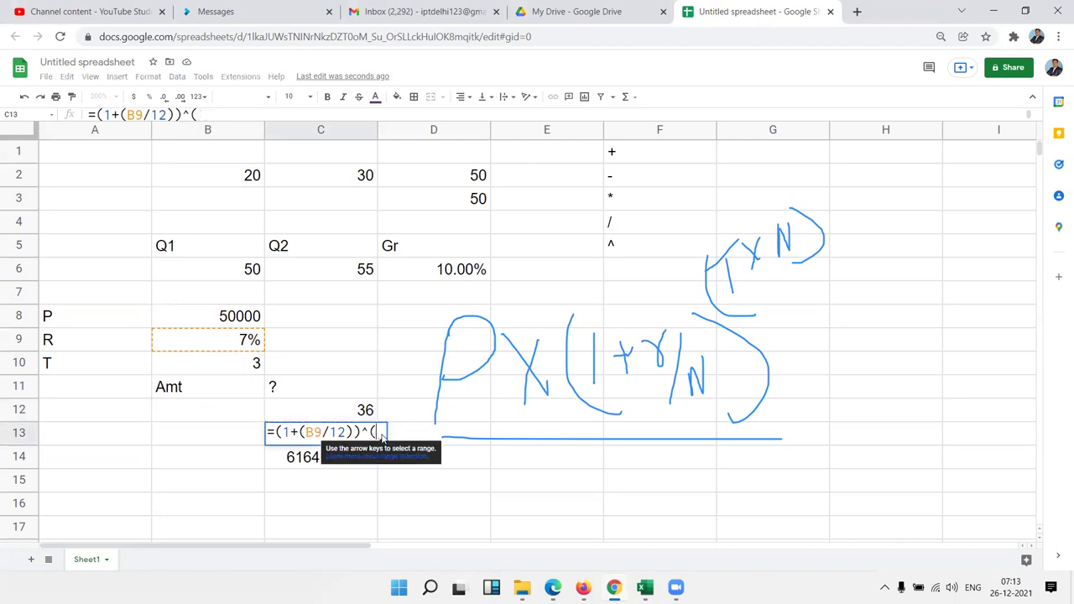
text(B10*12))
key(Return)
key(Up)
key(Up)
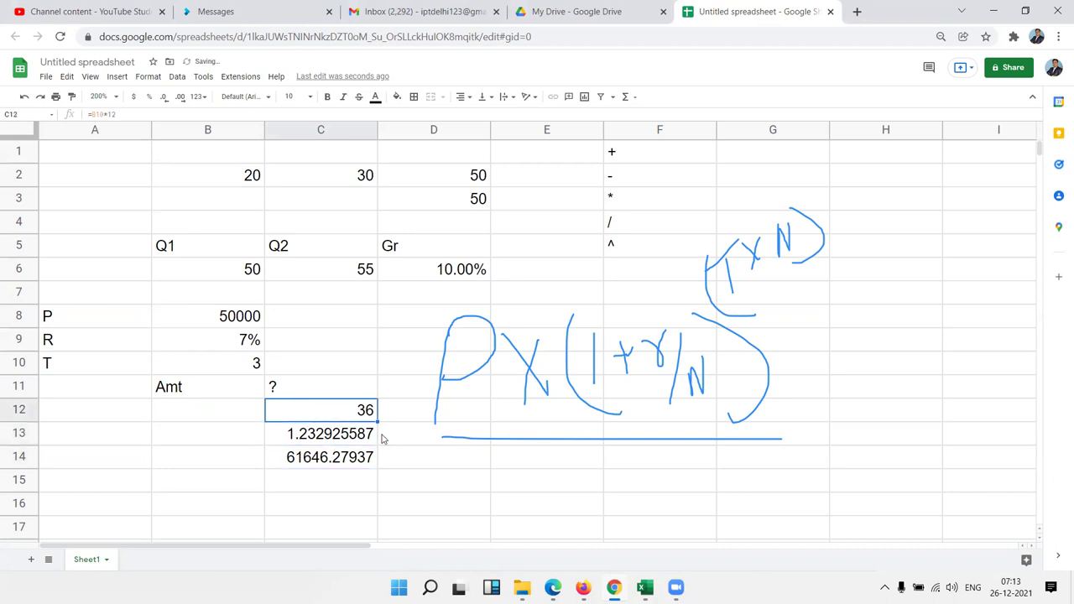
key(Delete)
key(Down)
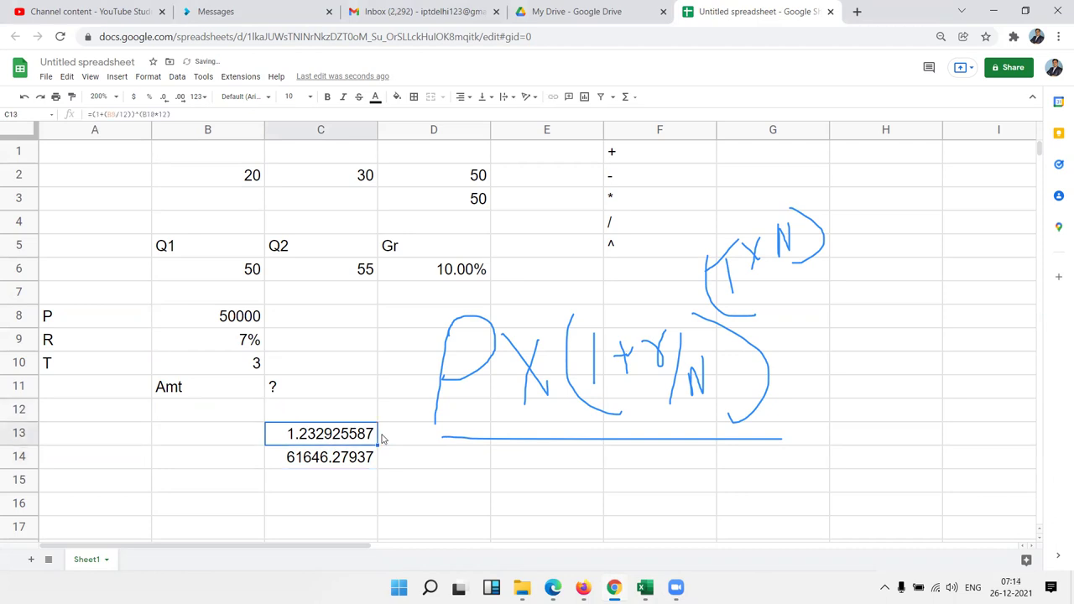
Rewrite C14 as =B8*((1+(B9/12))^(B10*12)), still giving 61646.27937
double_click(306, 433)
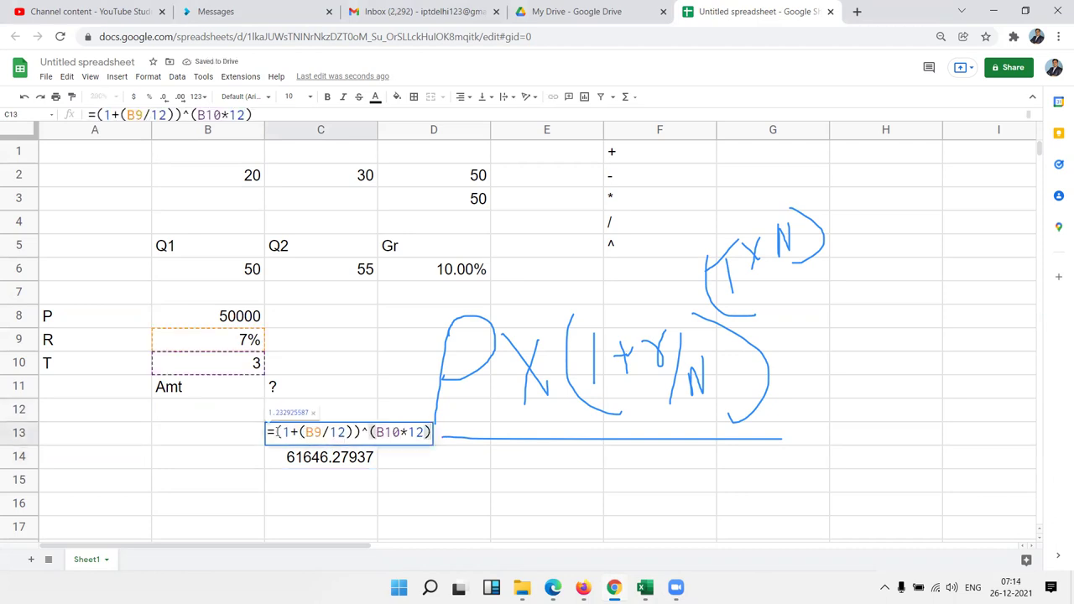
drag(277, 432, 449, 453)
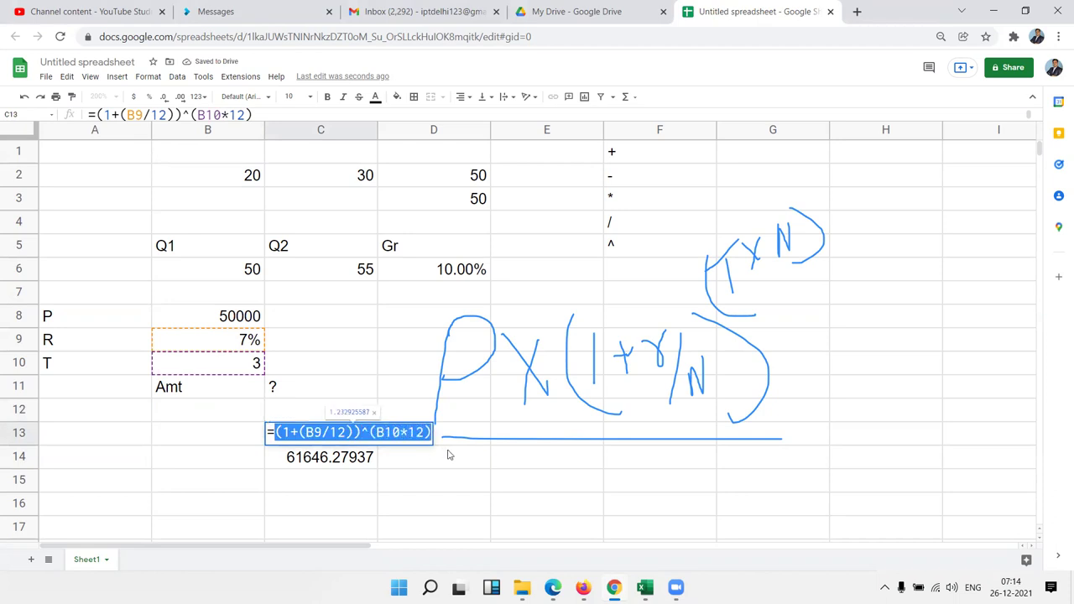
key(Escape)
click(340, 459)
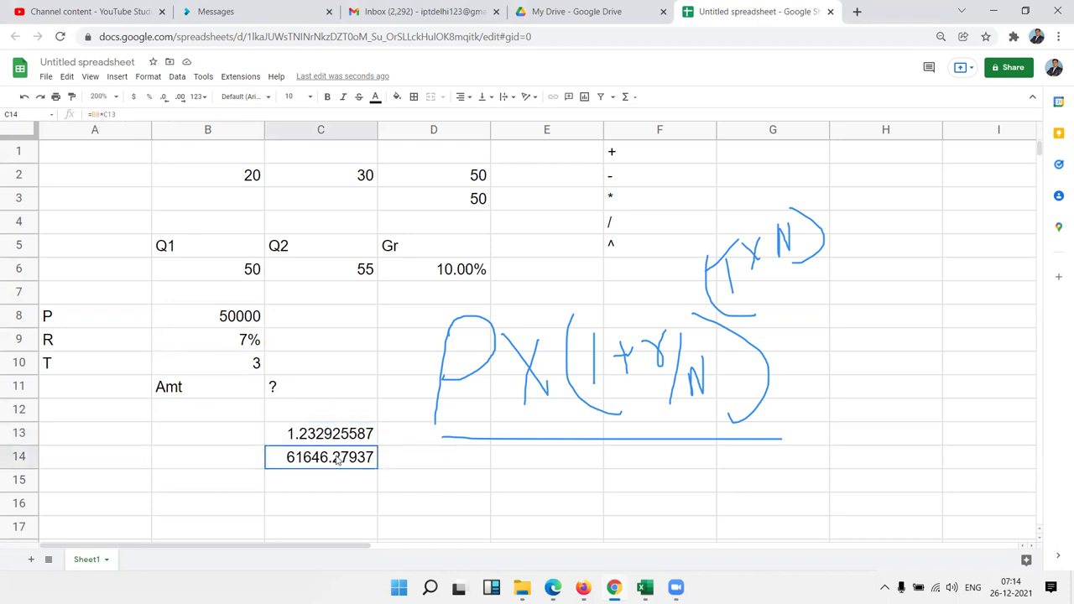
text(=B8*C13)
double_click(301, 459)
text(((1+(B9/12))^(B10*12))
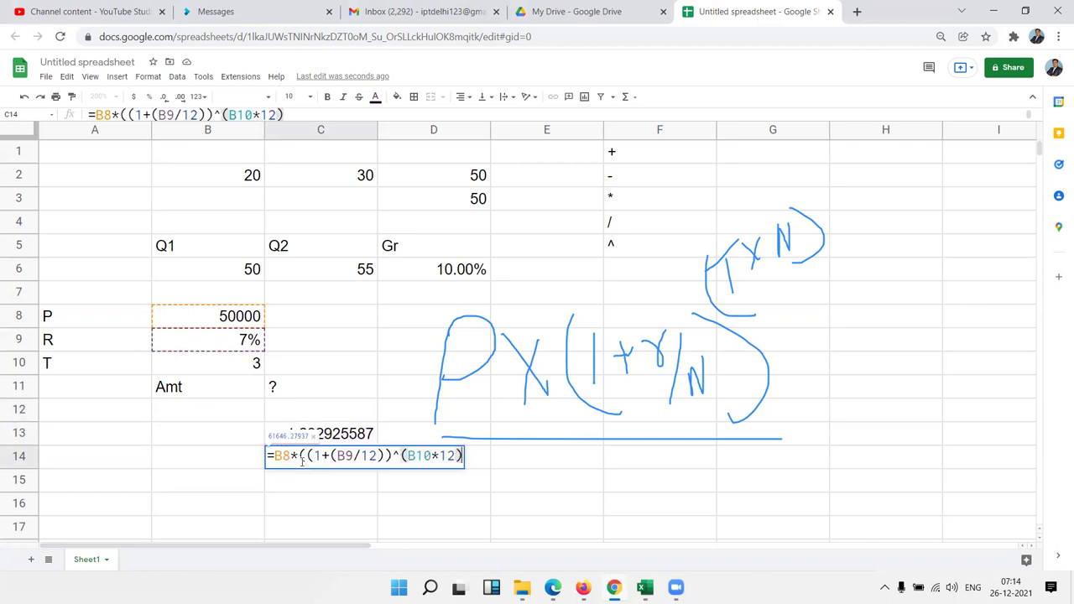
text())
key(Return)
Clear C13 and copy the combined amount formula from C14
key(Up)
key(Up)
key(Delete)
key(Down)
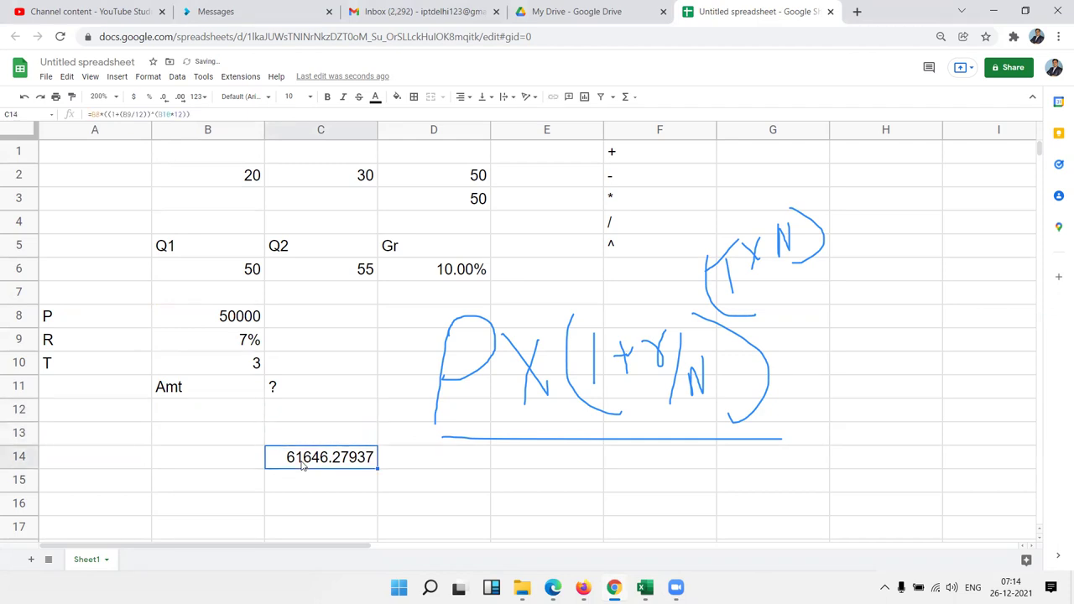
key(ctrl+c)
key(Up)
key(Up)
key(Up)
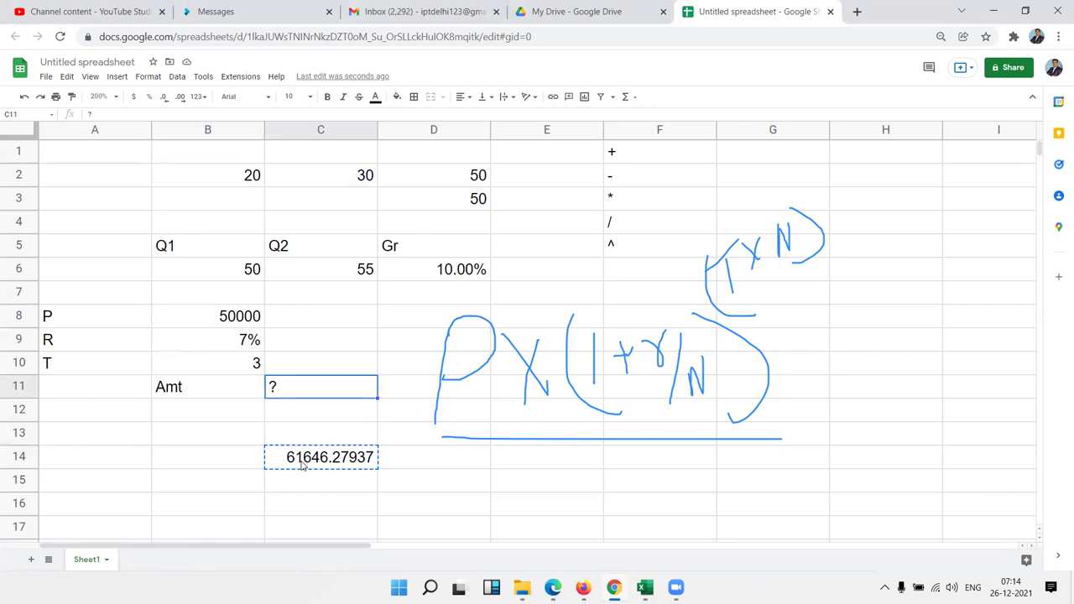
Paste =B8*((1+(B9/12))^(B10*12)) into C11 and review it, showing 61646.27937
key(ctrl+v)
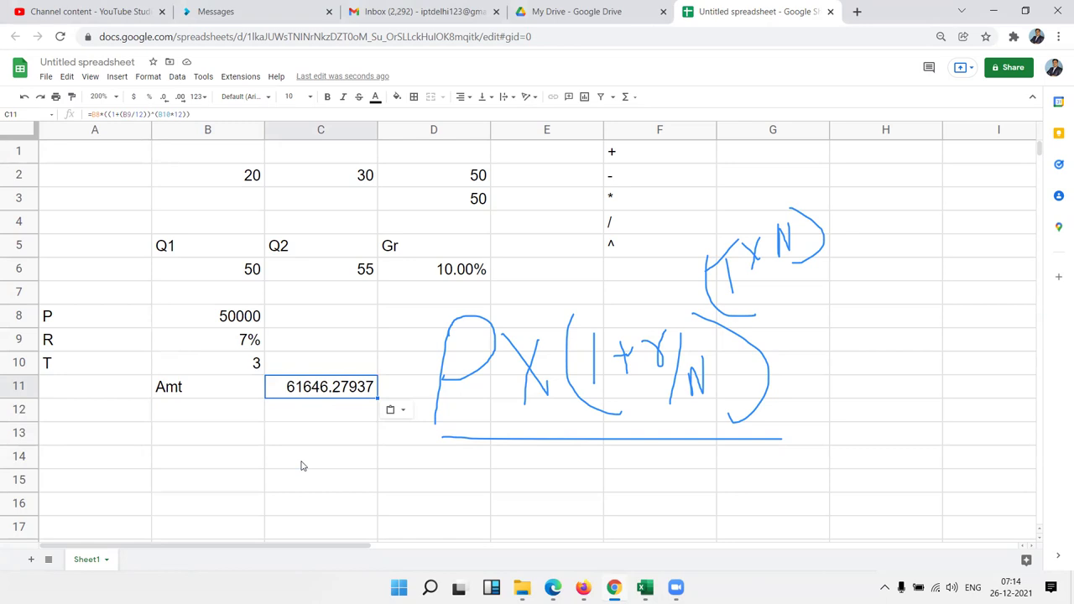
click(328, 417)
click(312, 398)
double_click(312, 396)
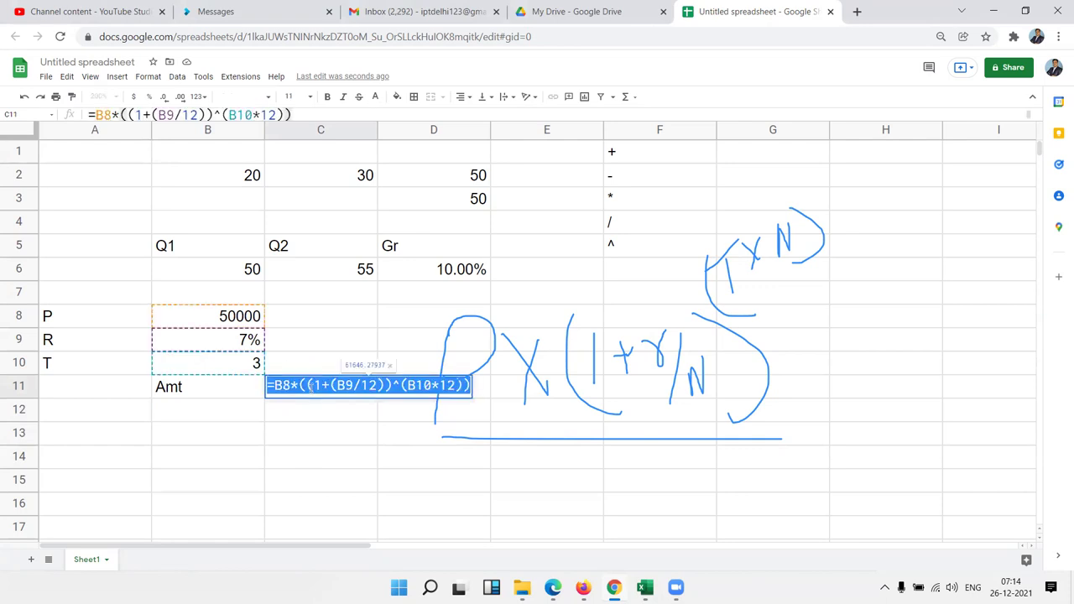
click(291, 386)
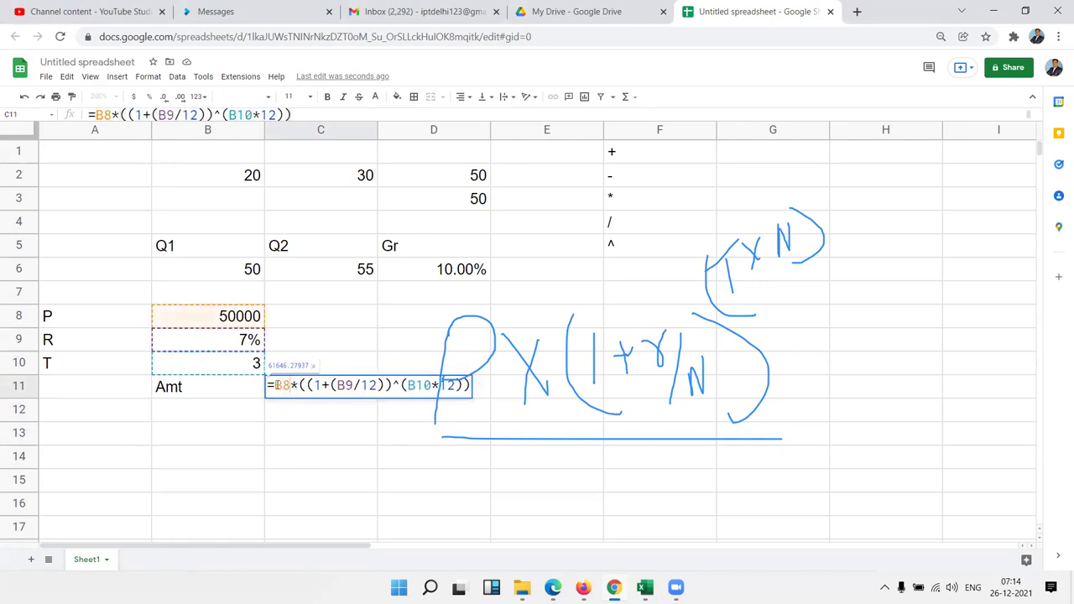
drag(275, 387, 475, 400)
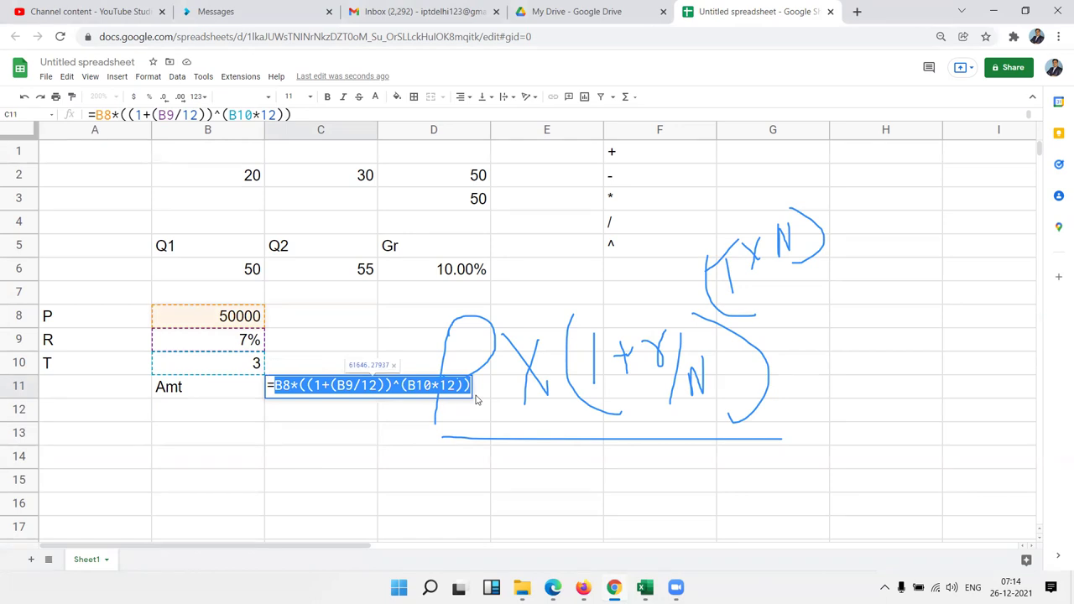
key(Return)
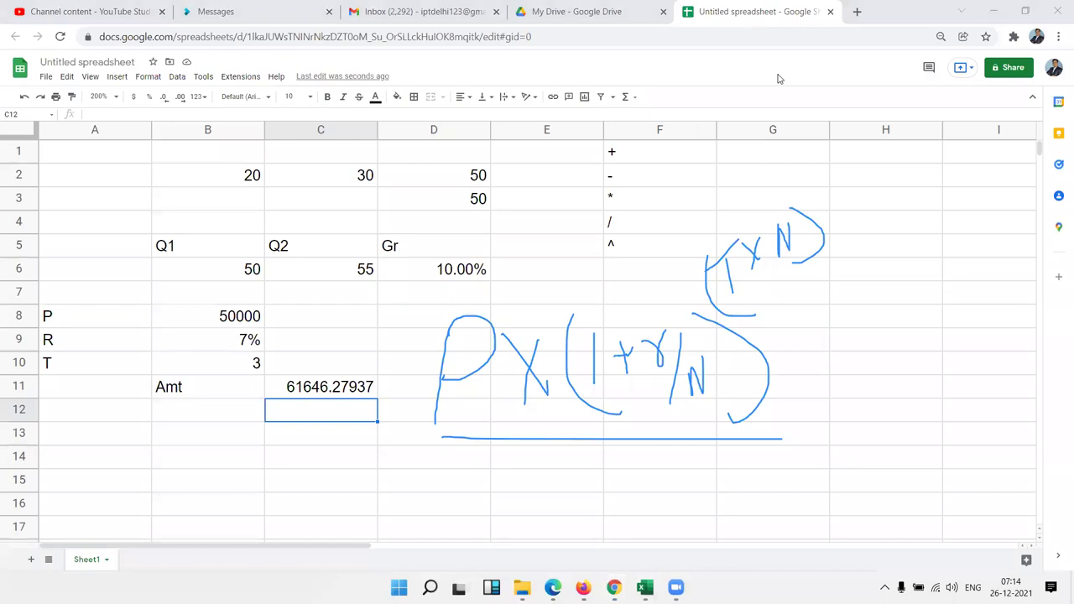
Enter the Cost label in A13 with 50 in B13
key(Escape)
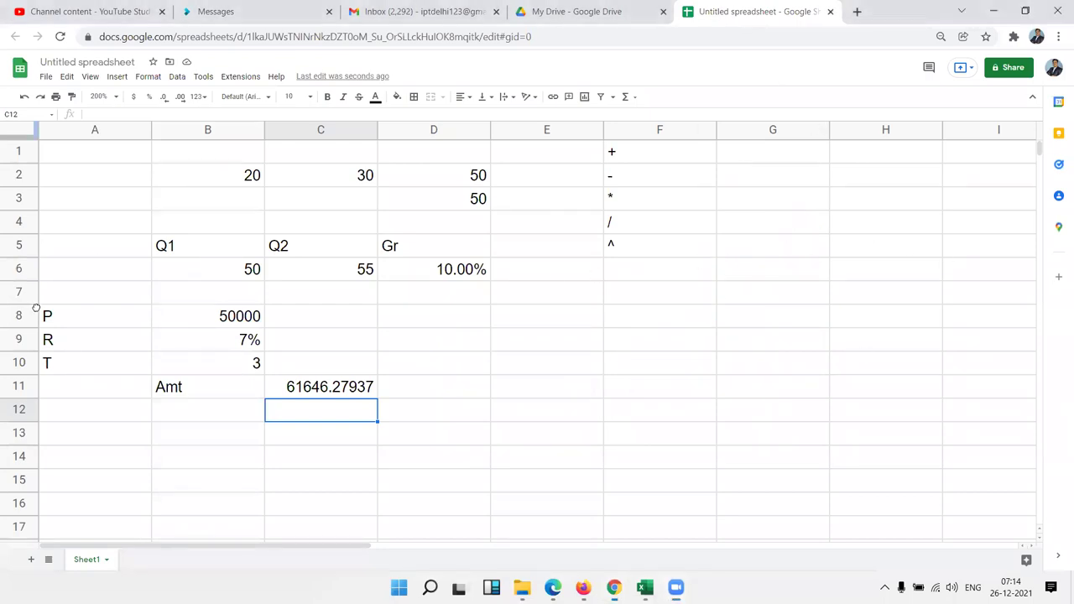
click(124, 386)
key(Down)
key(Down)
key(Down)
key(Down)
key(Down)
key(Down)
key(Down)
key(Down)
key(Down)
key(Down)
key(Up)
key(Up)
key(Up)
key(Up)
key(Up)
key(Up)
key(Up)
key(Down)
key(Down)
key(Up)
key(Up)
key(Up)
text(Cost)
key(Tab)
text(50)
key(Return)
Enter the MRP label in A14 with a ? placeholder in B14
text(MRP)
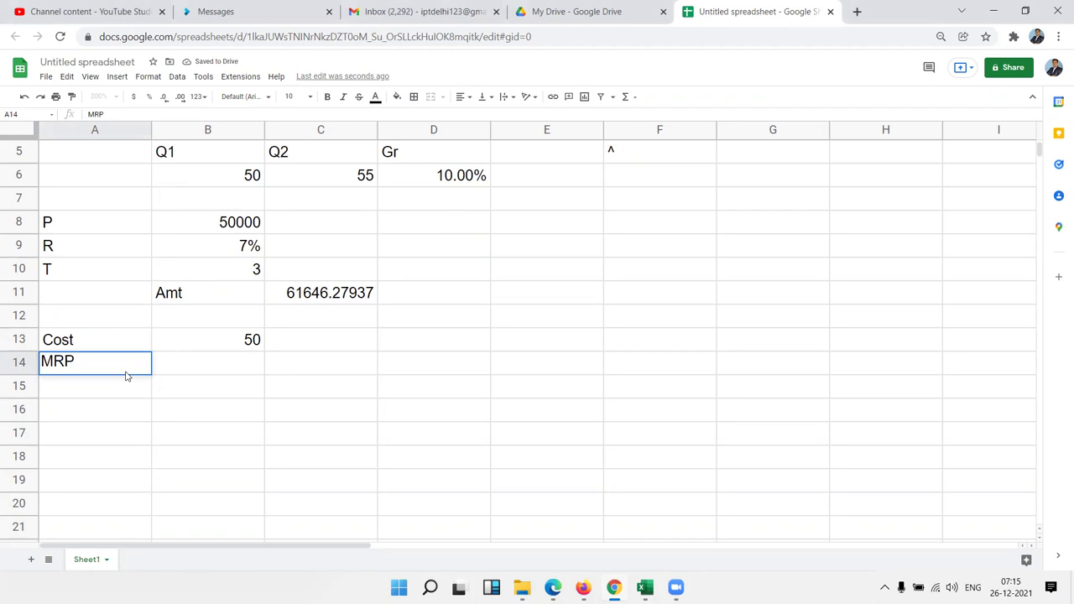
key(Tab)
text(?)
key(Return)
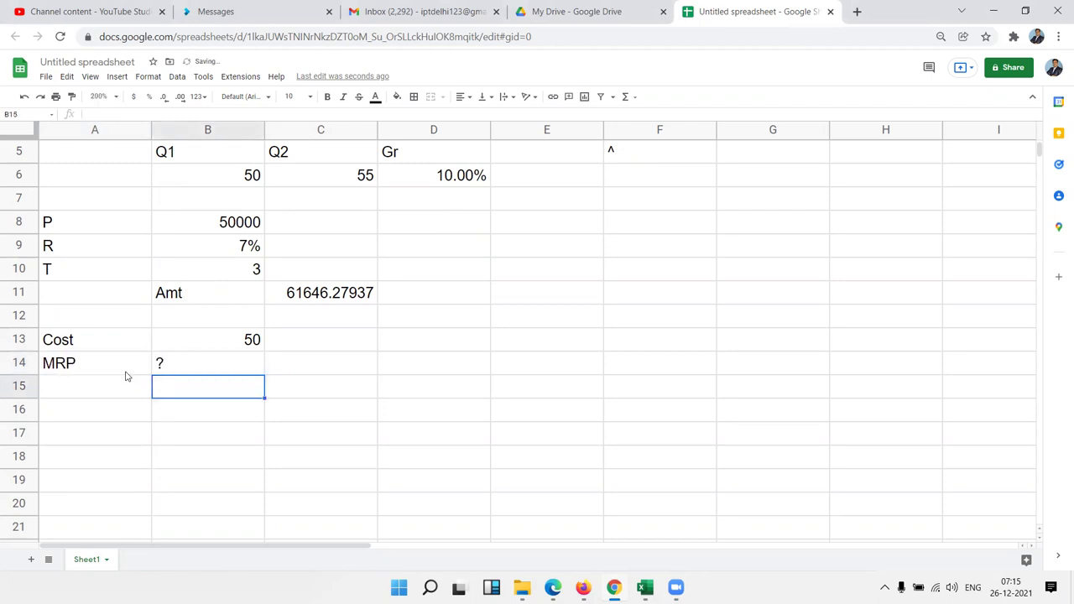
key(Right)
Enter the 5% step in C15 (=B13*5%, 2.5) and the running total 52.5 in C16
text(=)
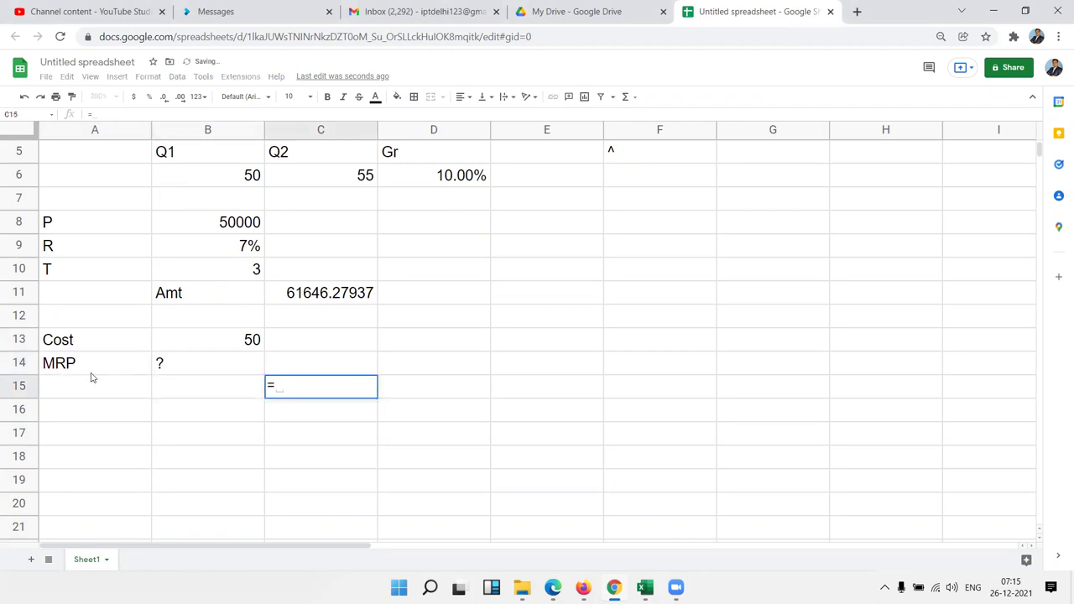
click(236, 339)
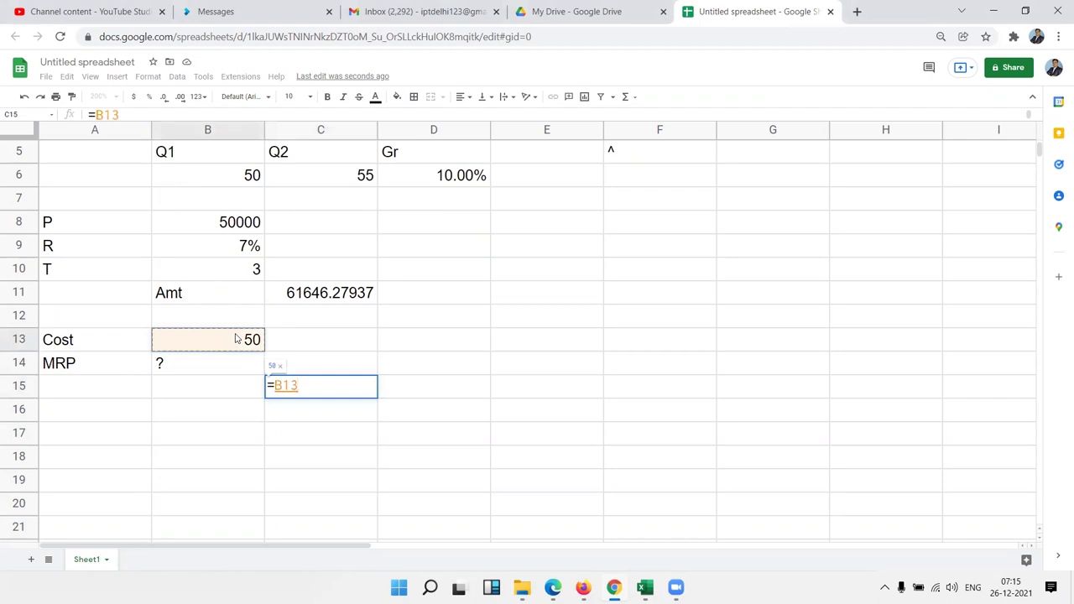
text(*5%)
key(Return)
text(=)
click(215, 341)
text(+)
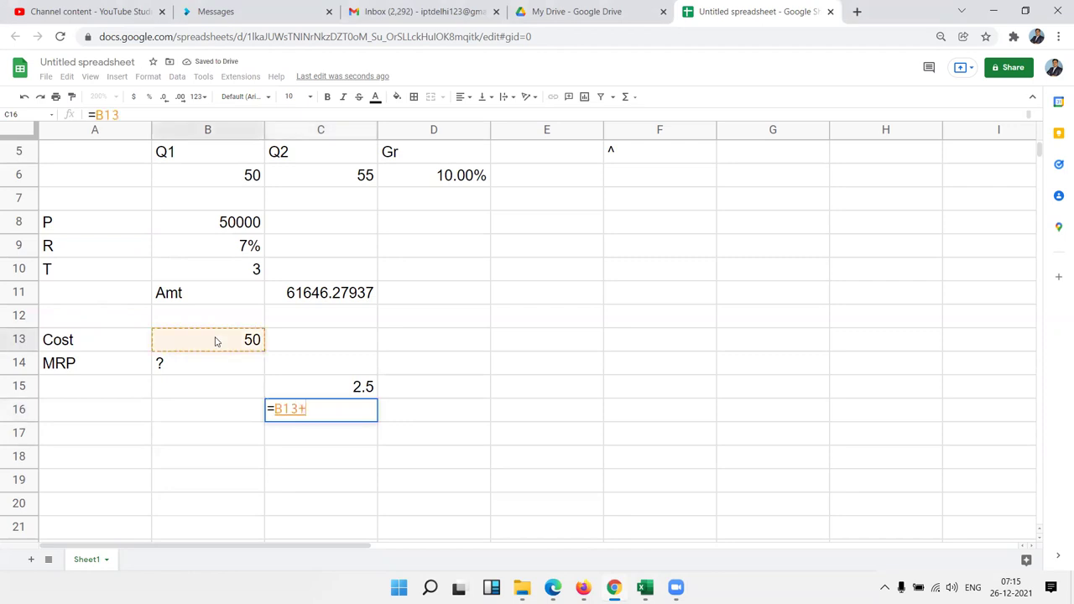
click(327, 388)
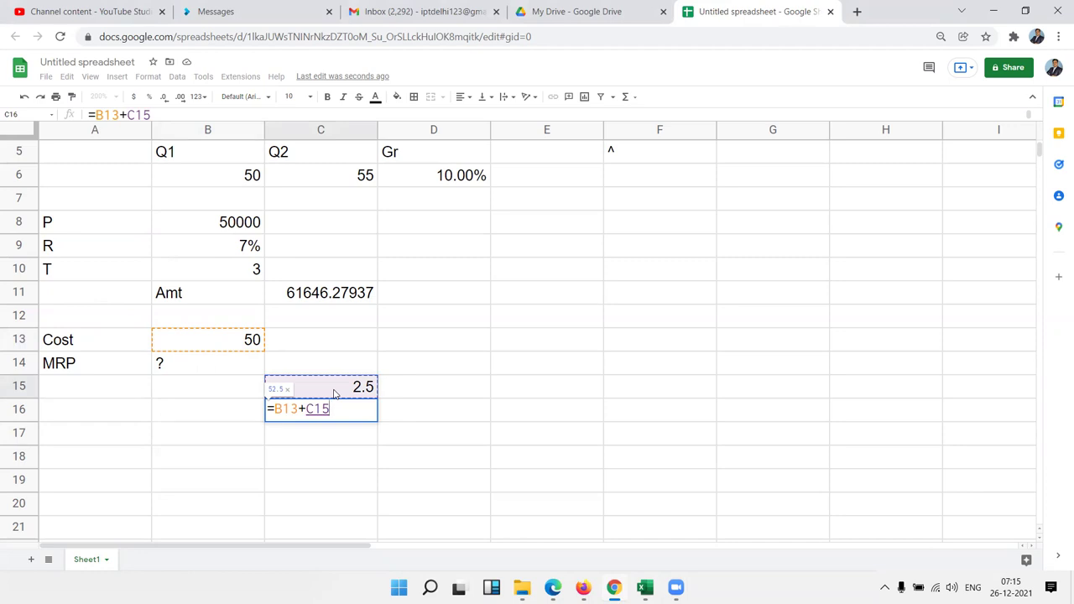
key(Return)
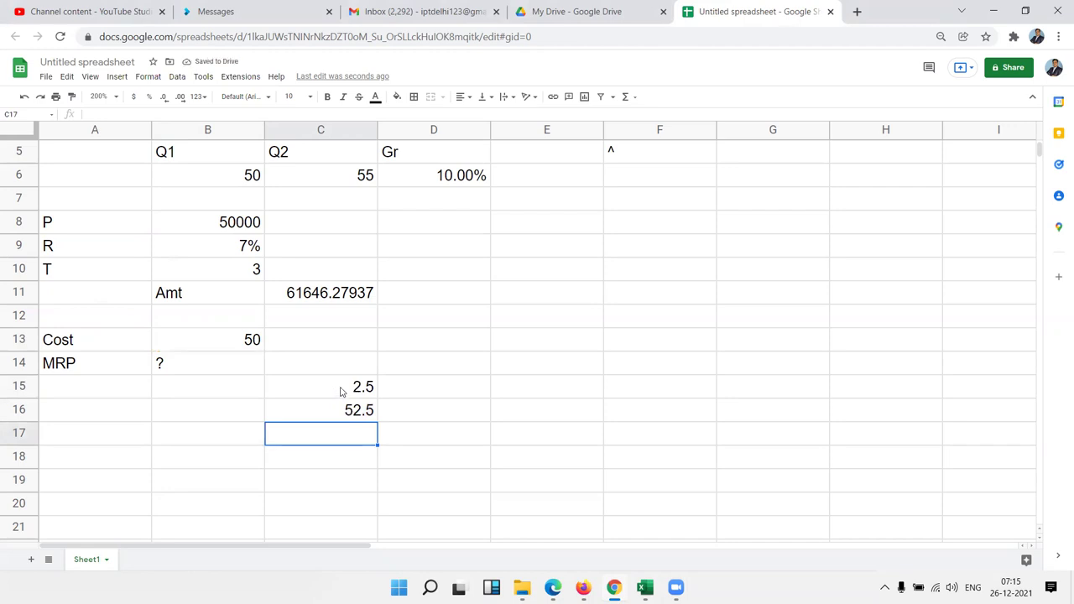
Add the 10% step in D15 and the D16 total =C16+D15, giving 57.75
click(399, 389)
text(=)
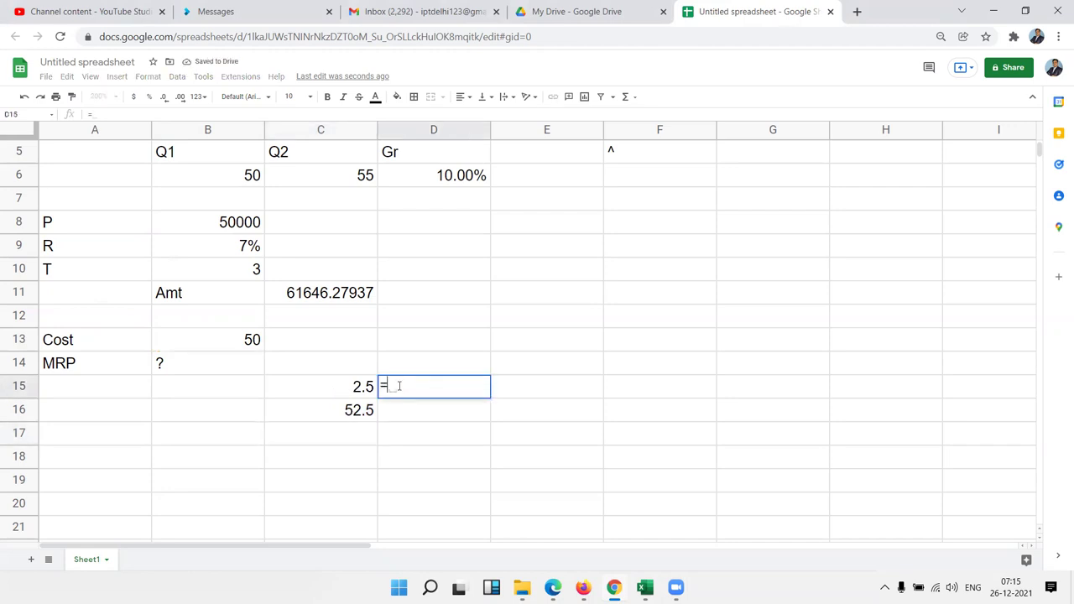
text(C16*10)
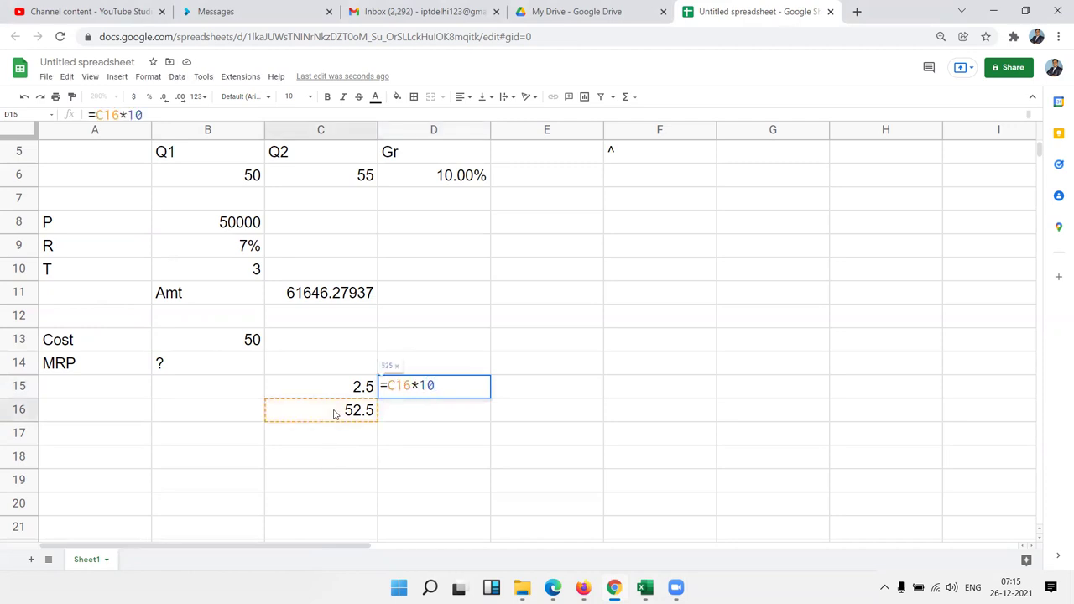
text(%)
key(Return)
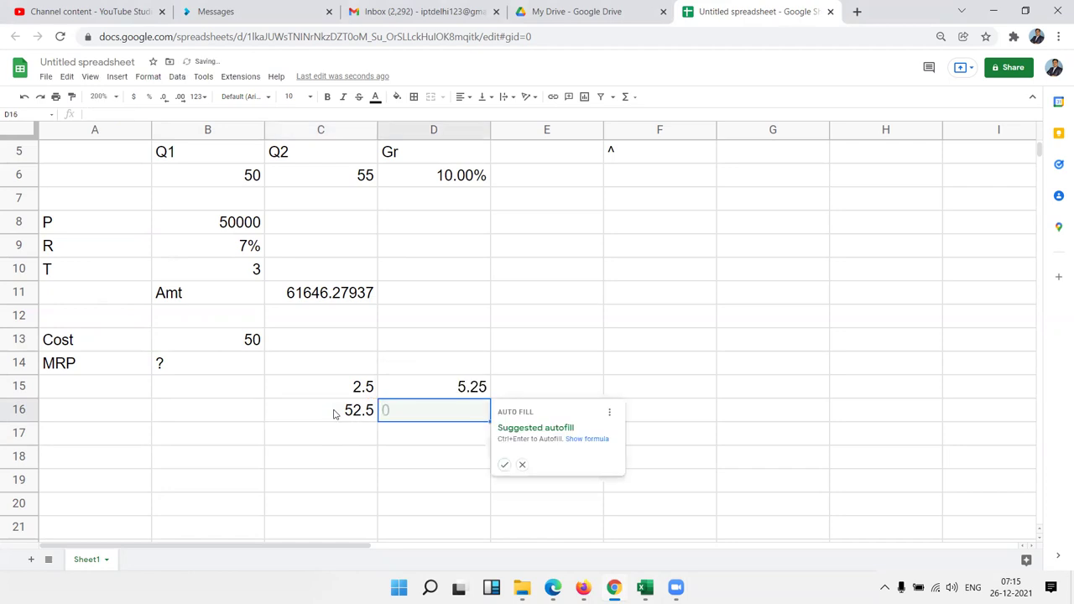
text(=)
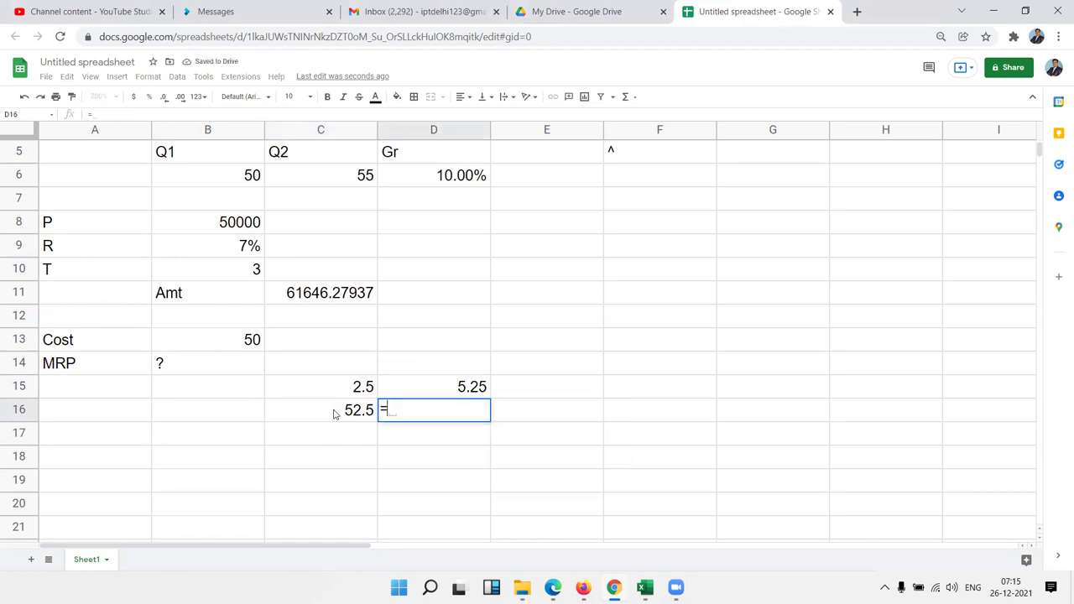
click(333, 413)
text(+)
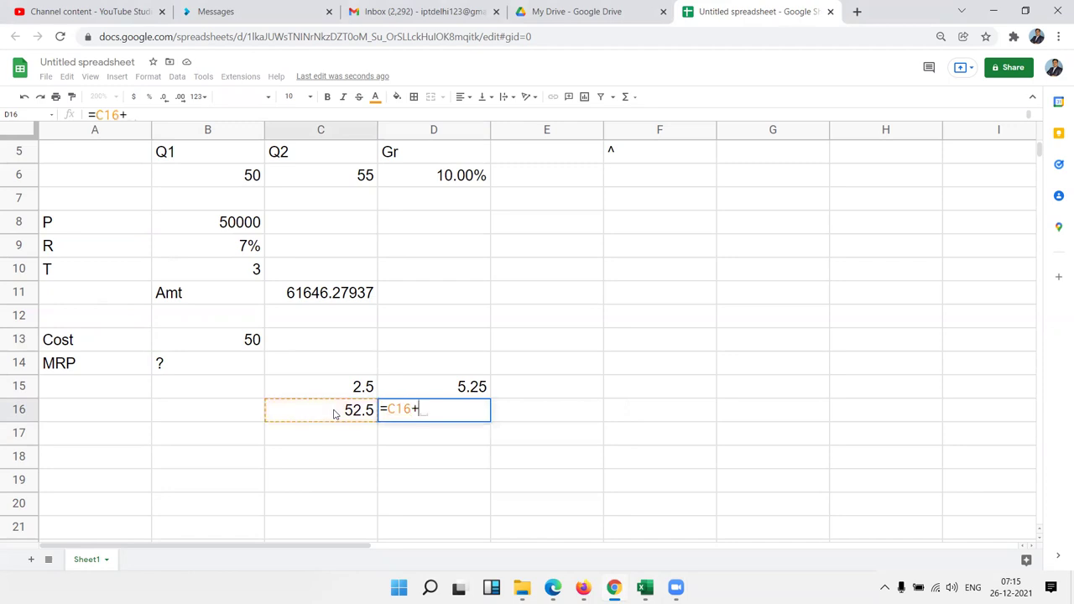
text(D15)
key(Return)
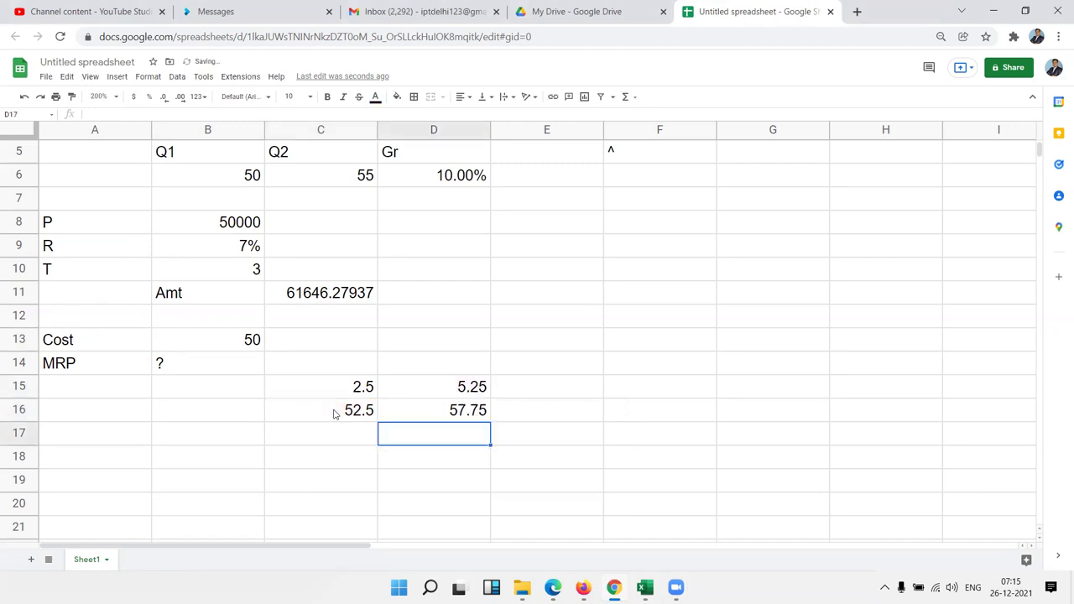
Enter the 15% markup formula =D16*15% in E15
key(Up)
key(Right)
key(Up)
text(=)
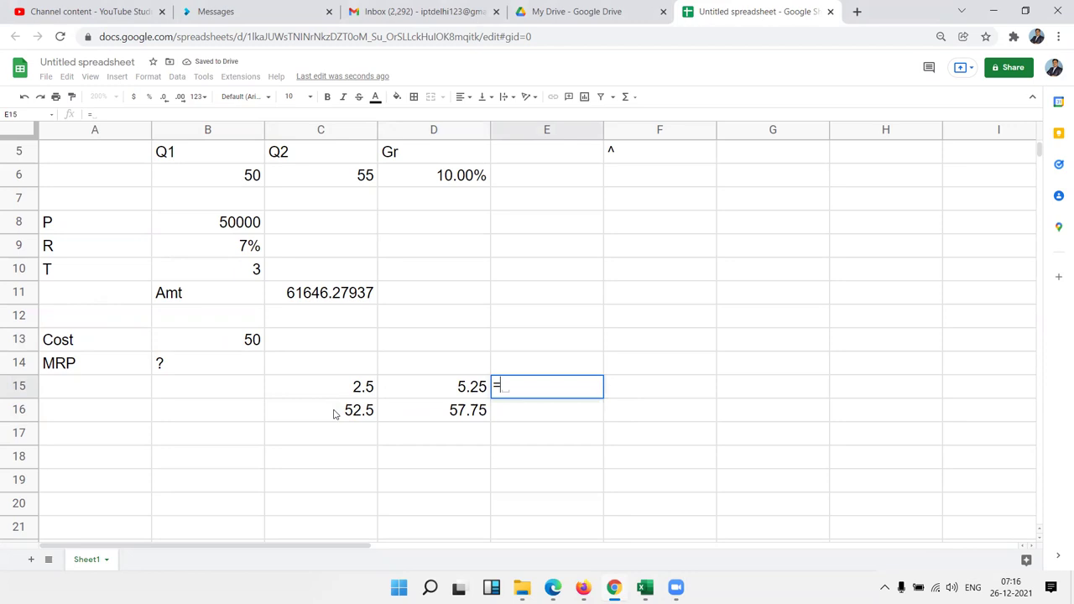
click(442, 418)
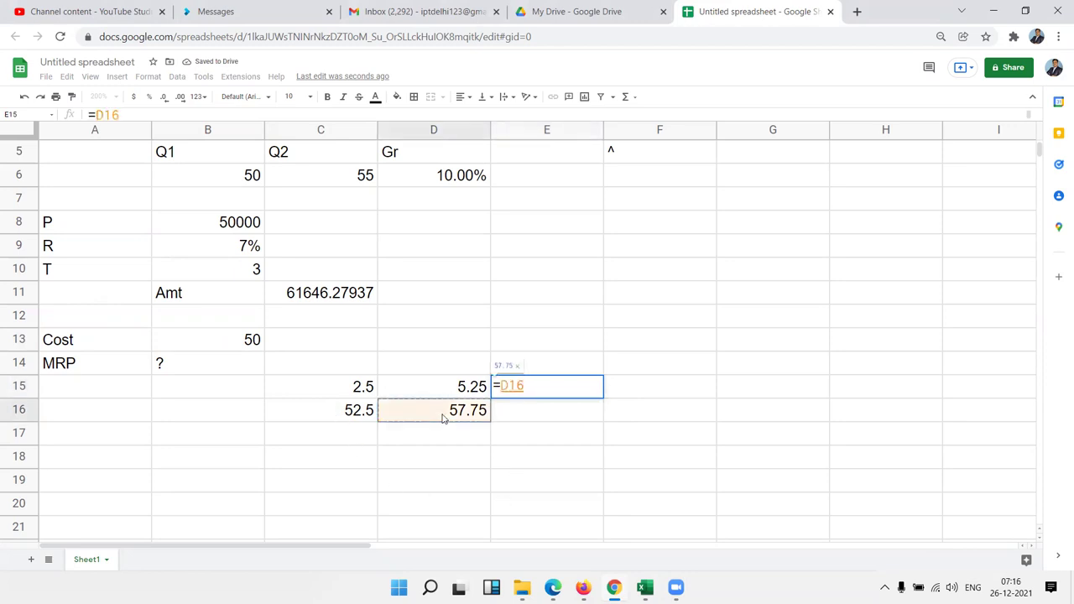
text(15%)
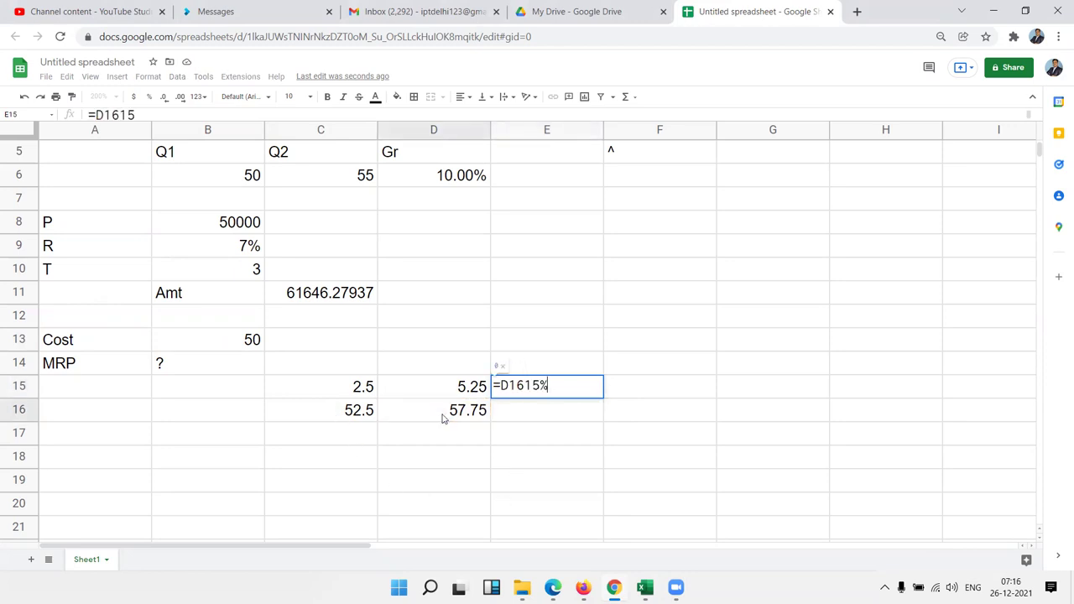
key(BackSpace)
key(BackSpace)
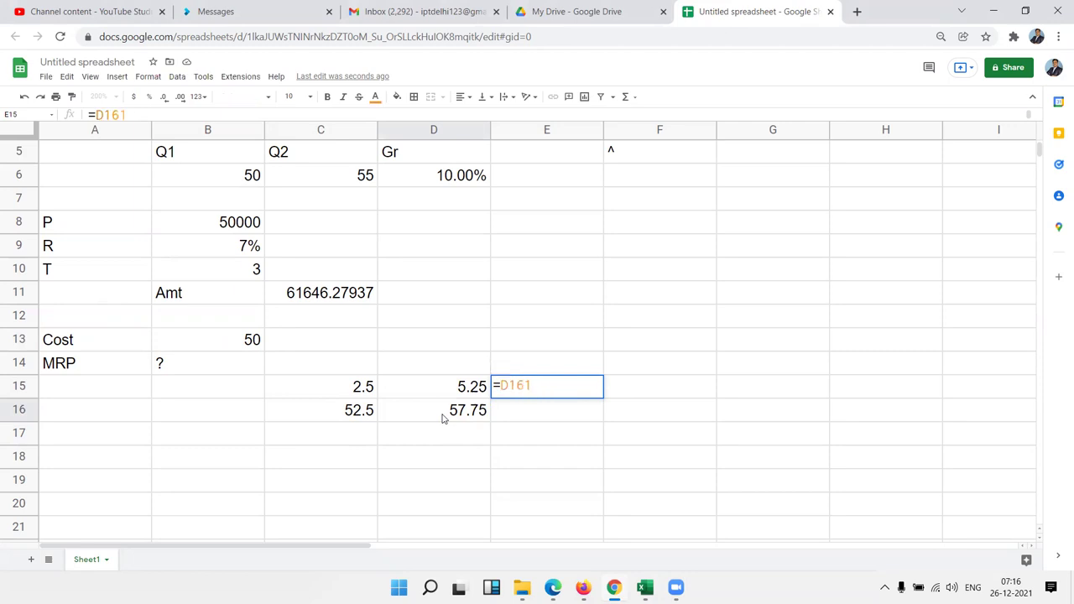
text(*)
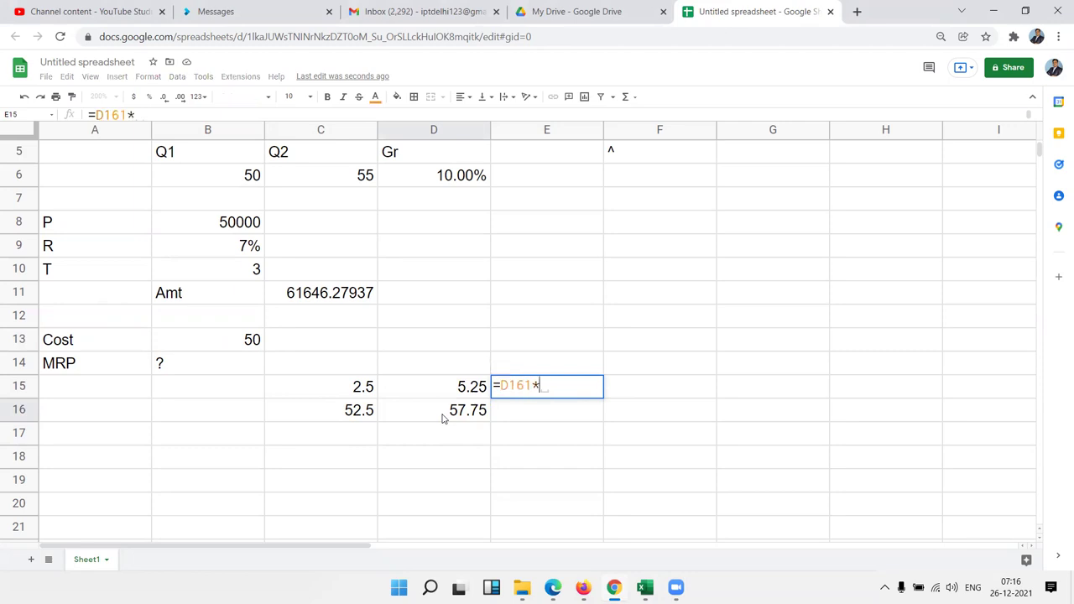
key(BackSpace)
key(BackSpace)
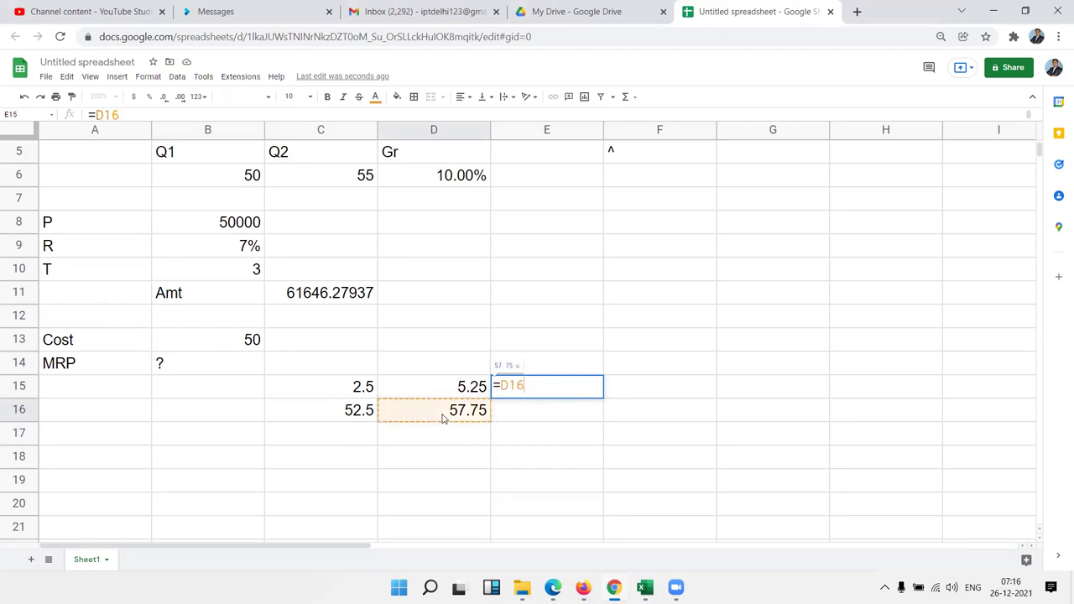
text(*15)
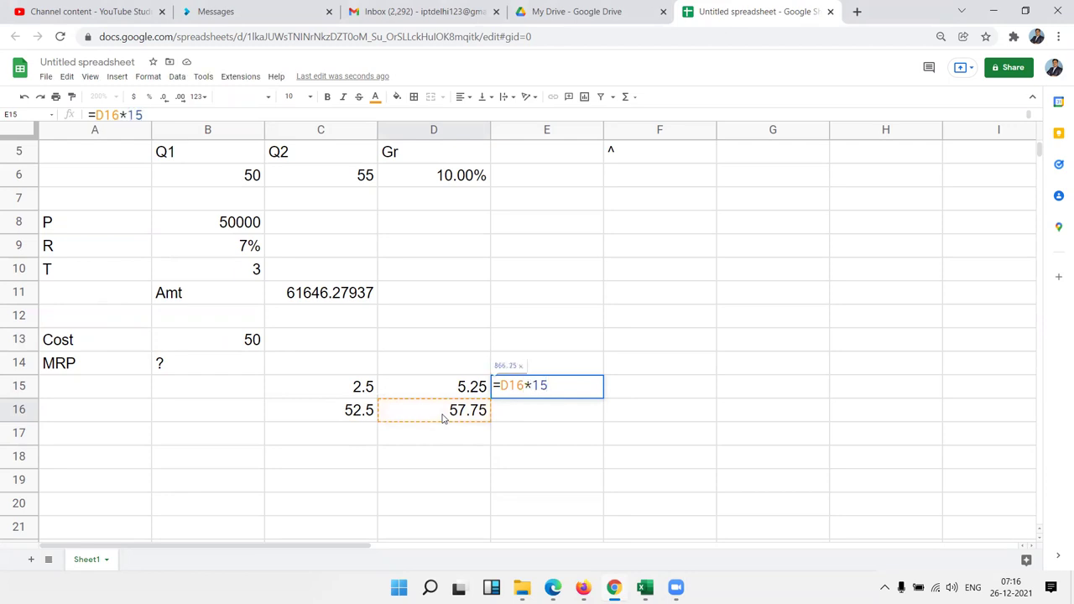
text(%)
key(Return)
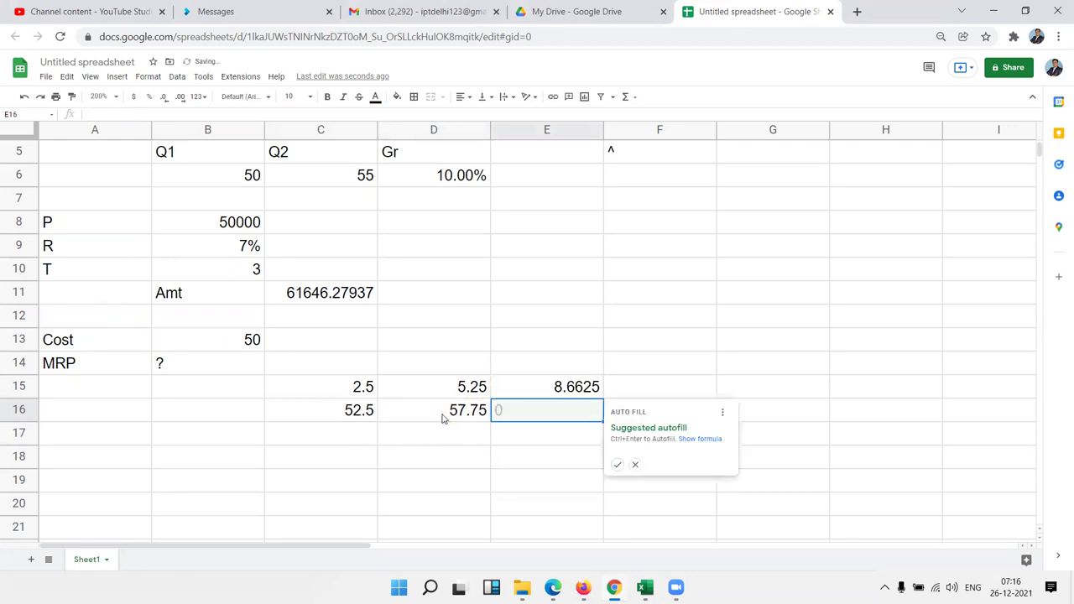
Total D16 plus E15 in E16, giving 66.4125
text(=)
click(443, 418)
text(+)
key(Up)
key(Return)
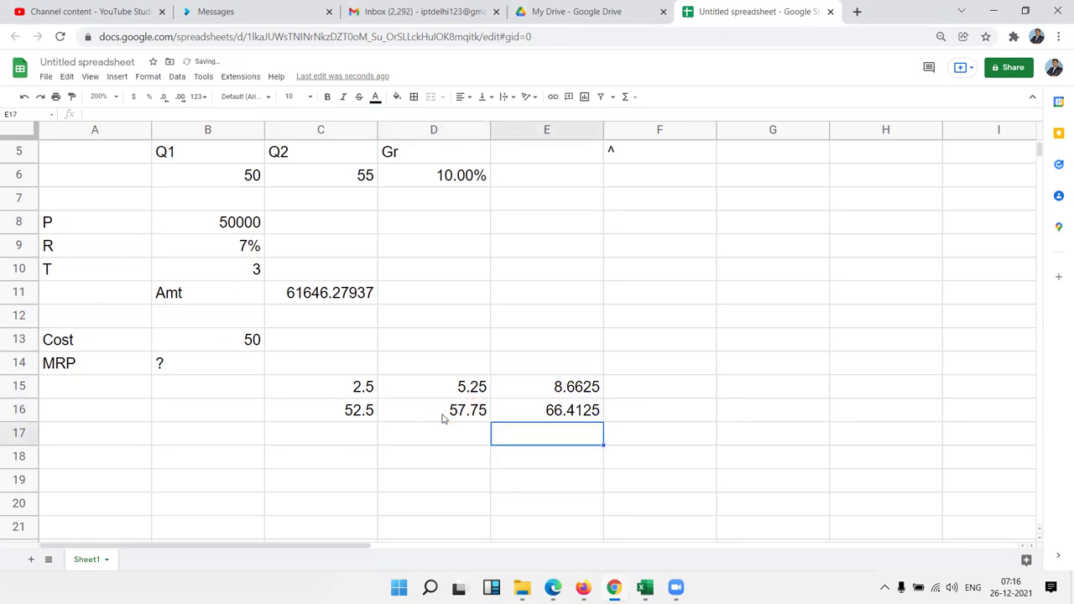
Enter the 20% markup formula =E16*20% in F15
key(Up)
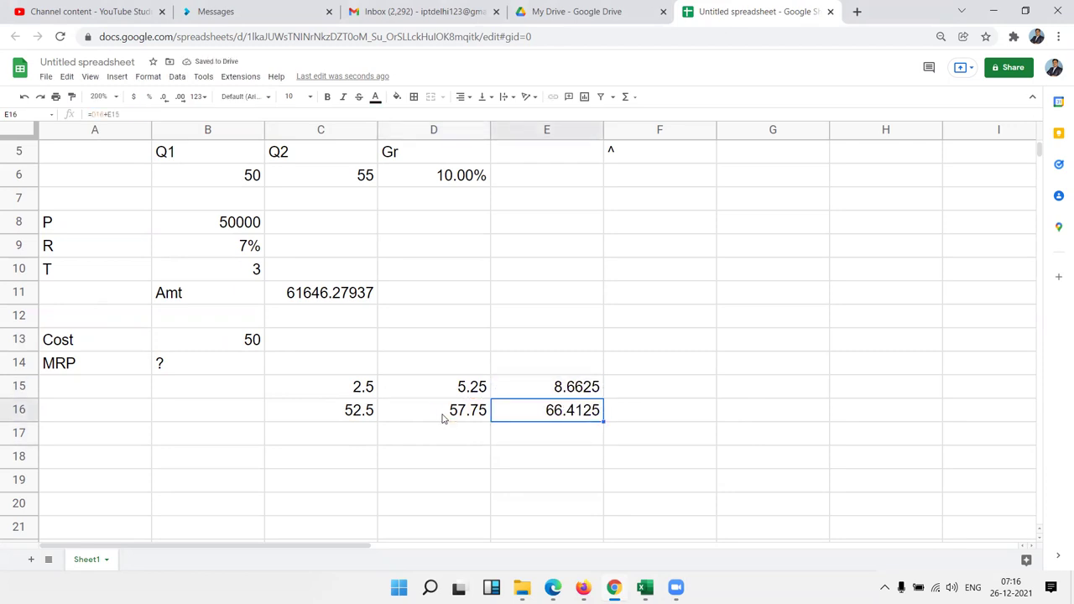
key(Right)
key(Up)
text(=)
key(Down)
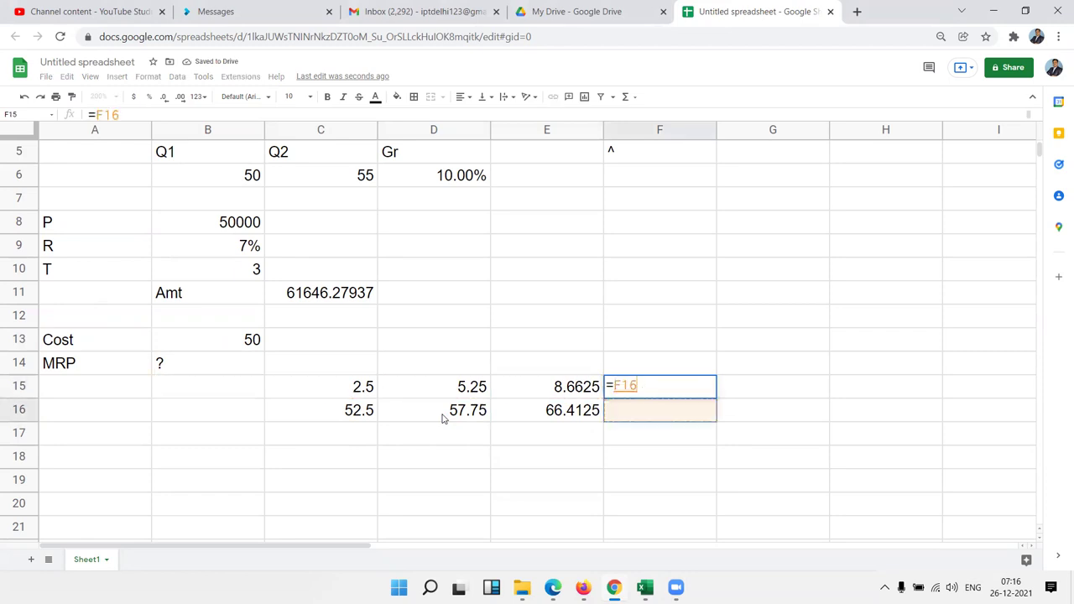
key(Left)
text(*)
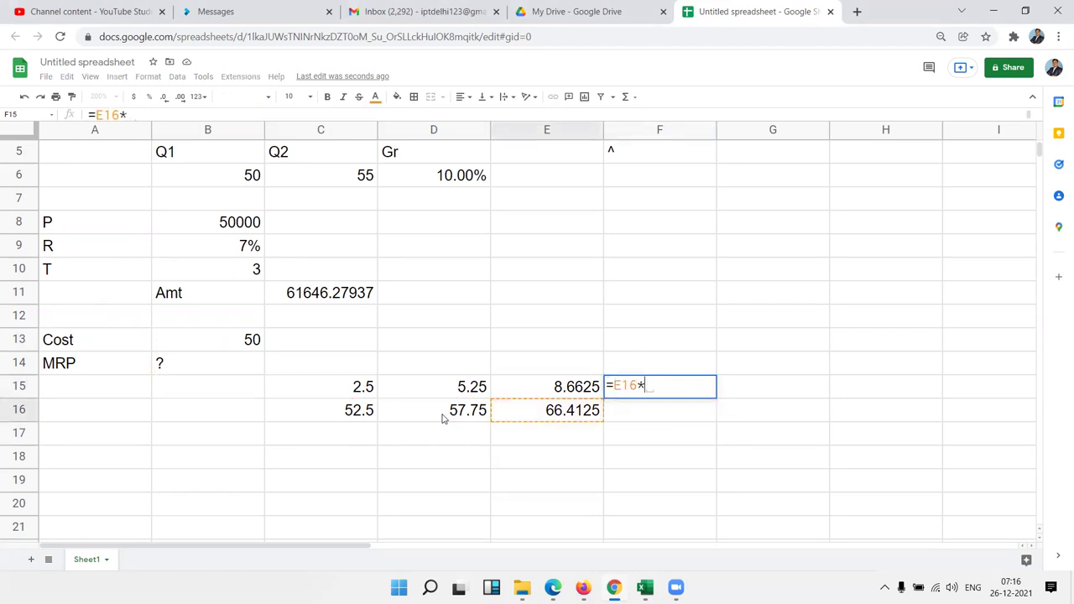
text(20)
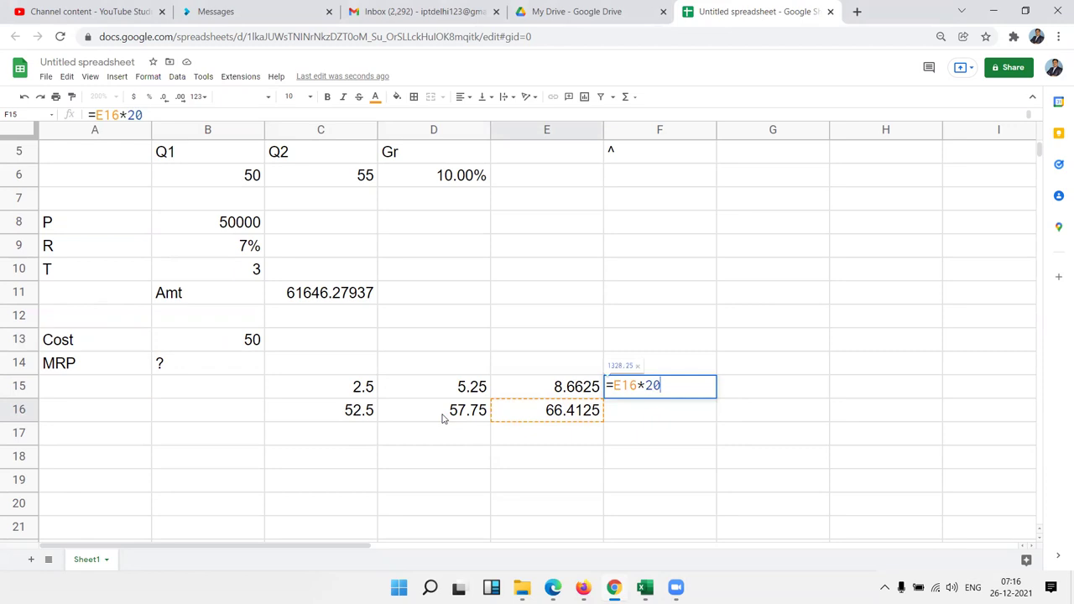
text(%)
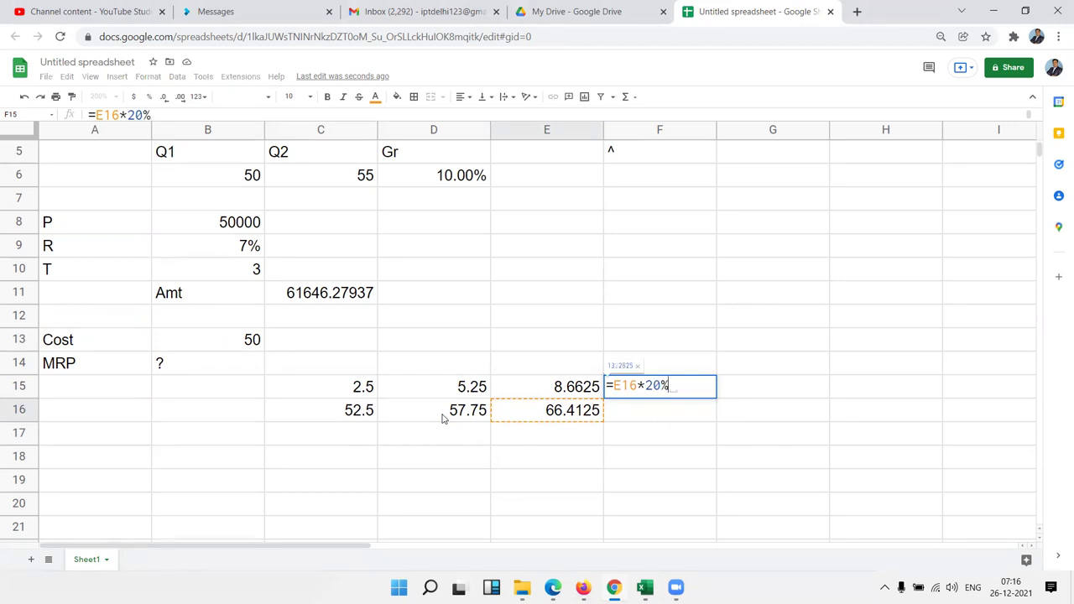
key(Return)
Total E16 plus F15 in F16, giving the final 79.695
text(=)
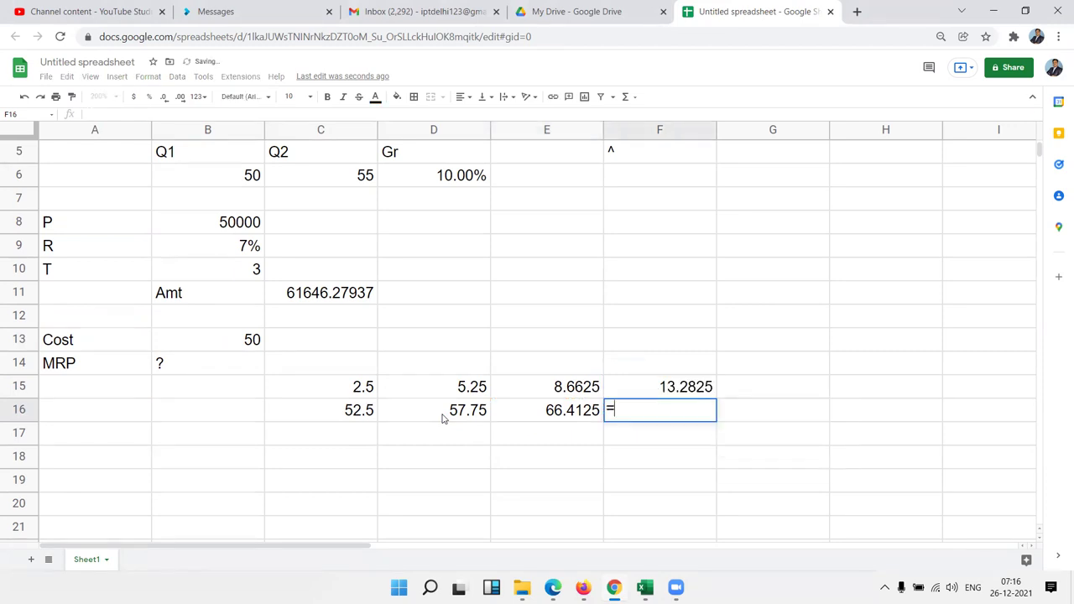
key(Left)
text(+)
key(Up)
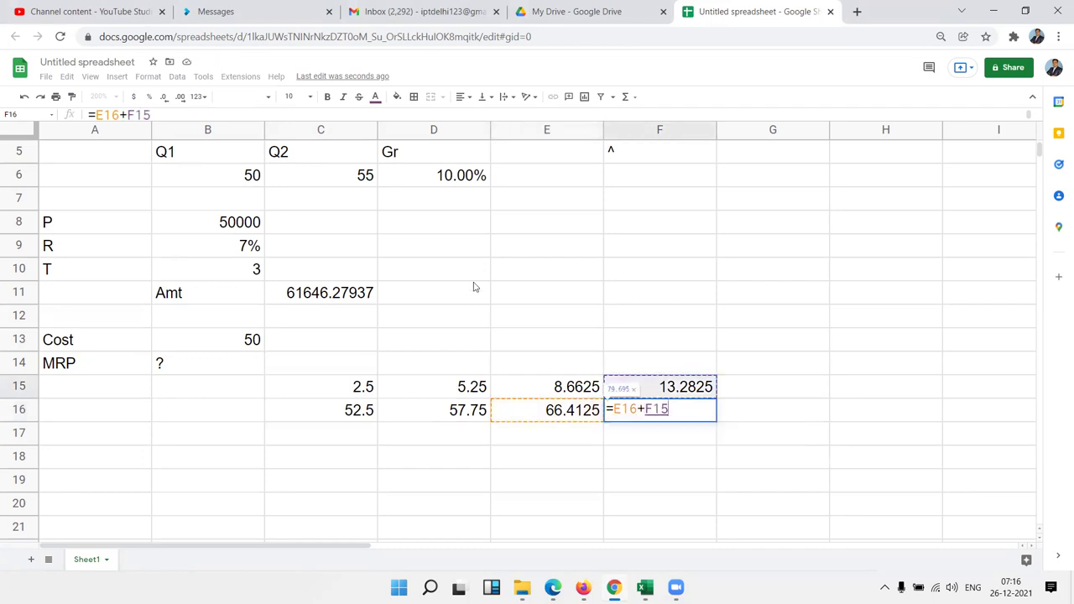
key(Return)
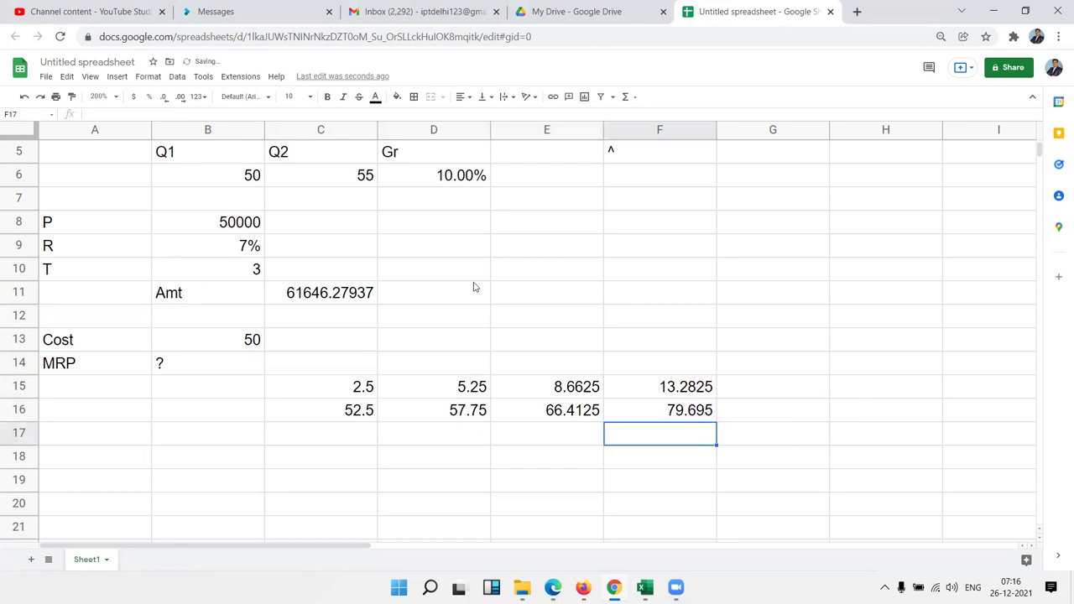
key(Up)
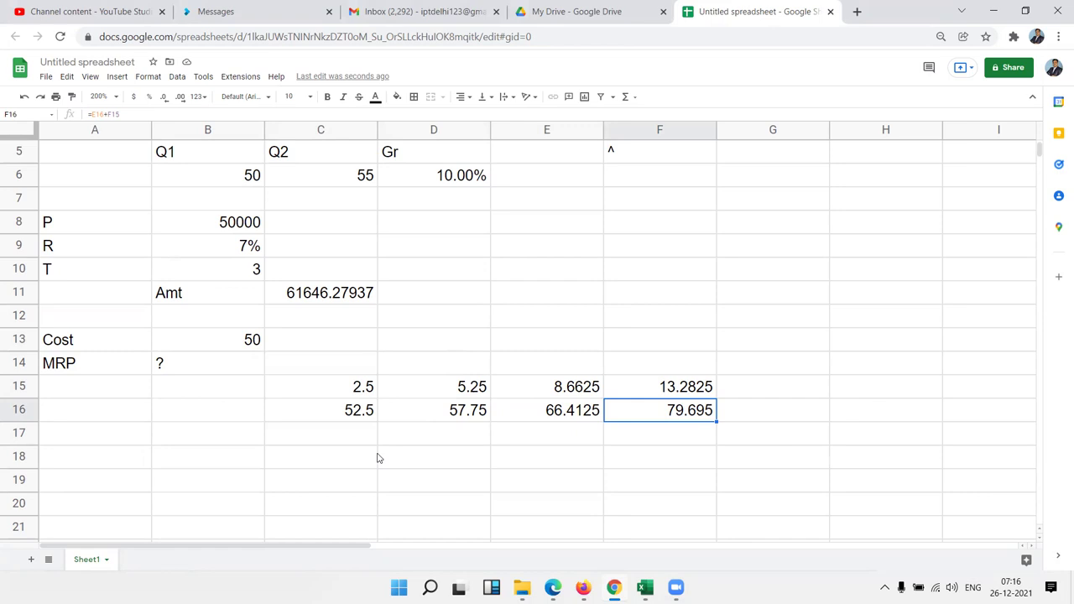
mouse_move(359, 396)
mouse_down()
mouse_move(638, 420)
mouse_move(654, 435)
mouse_up()
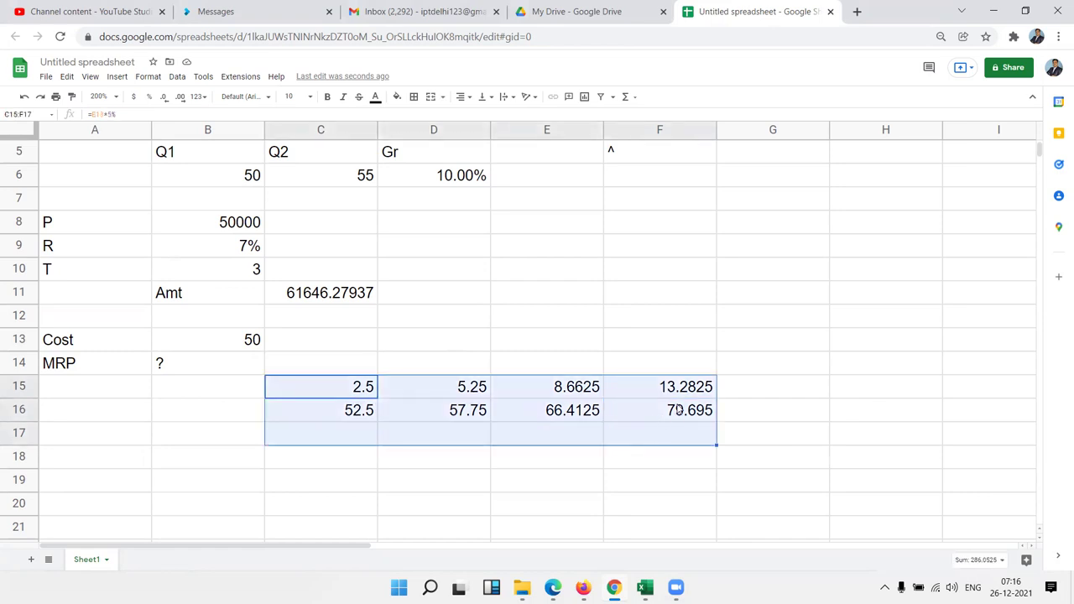
click(675, 409)
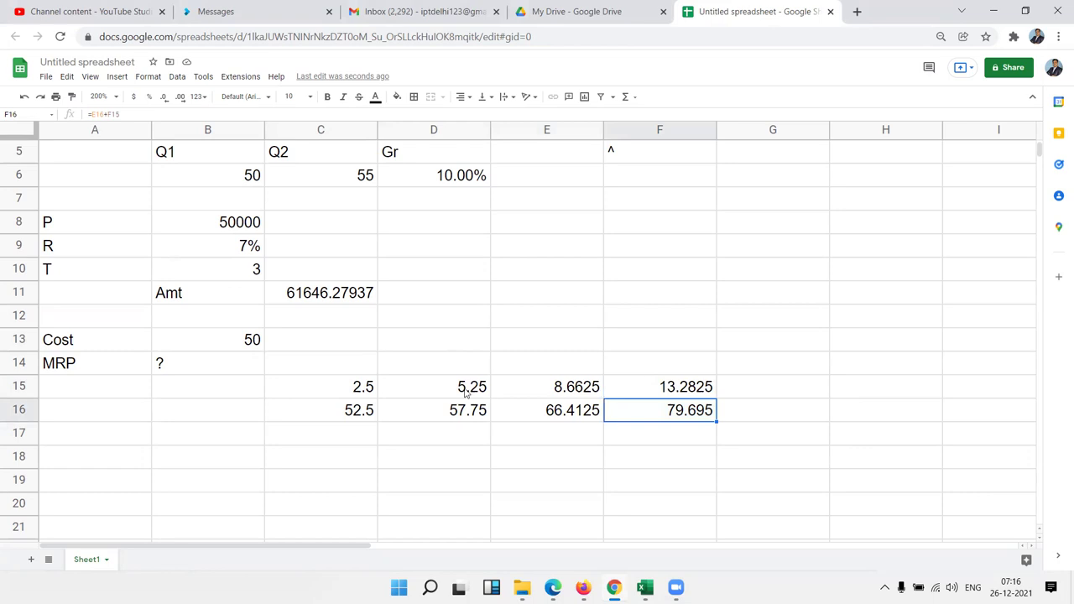
click(234, 371)
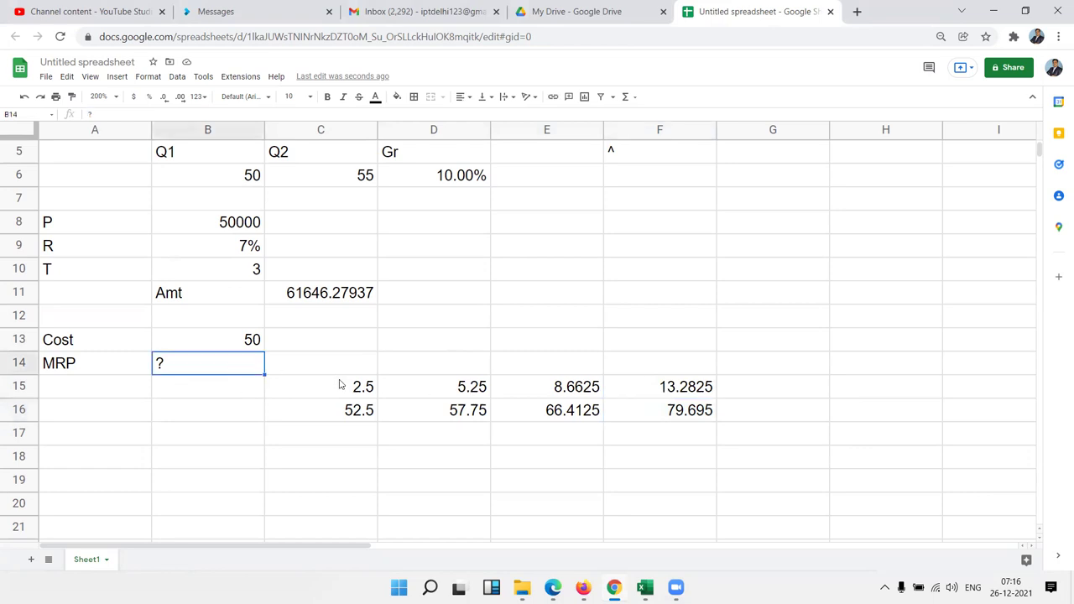
click(324, 299)
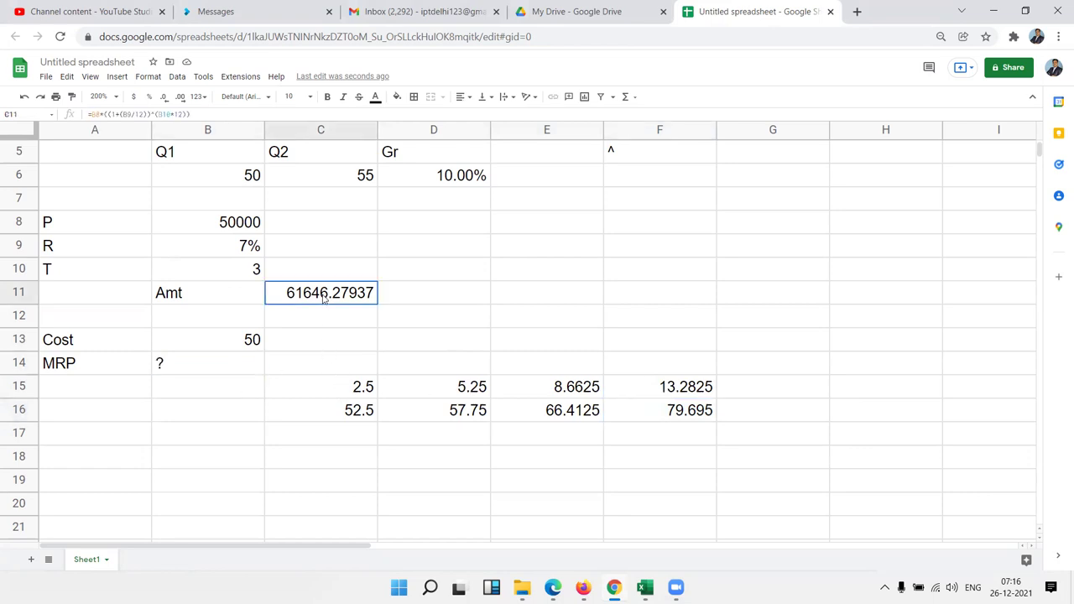
click(338, 386)
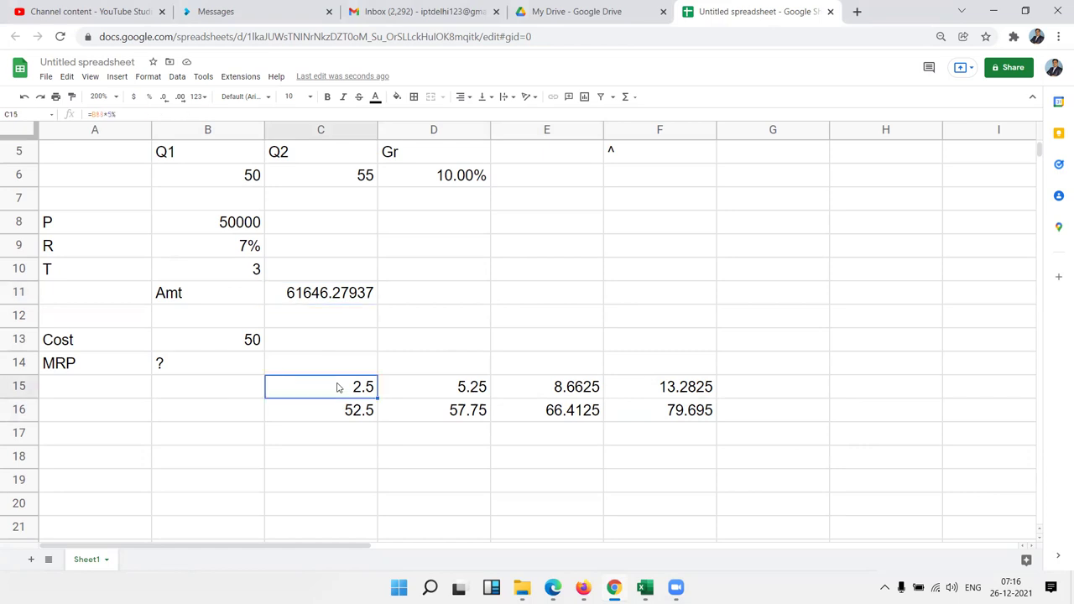
Rewrite C16 as =B13+(B13*5%) by replacing its C15 reference, keeping 52.5
double_click(338, 386)
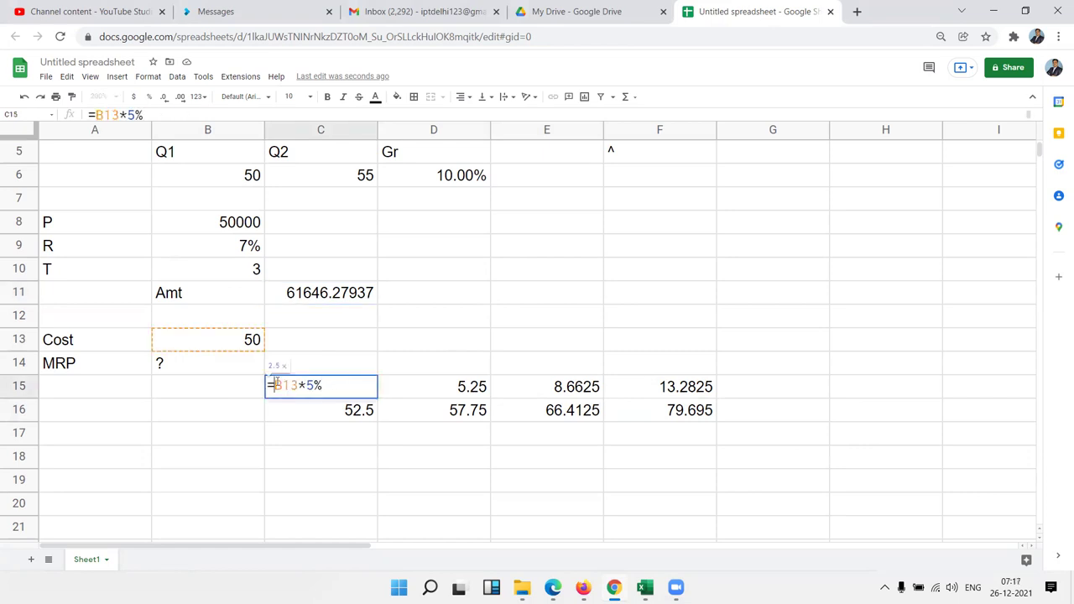
drag(276, 385, 338, 399)
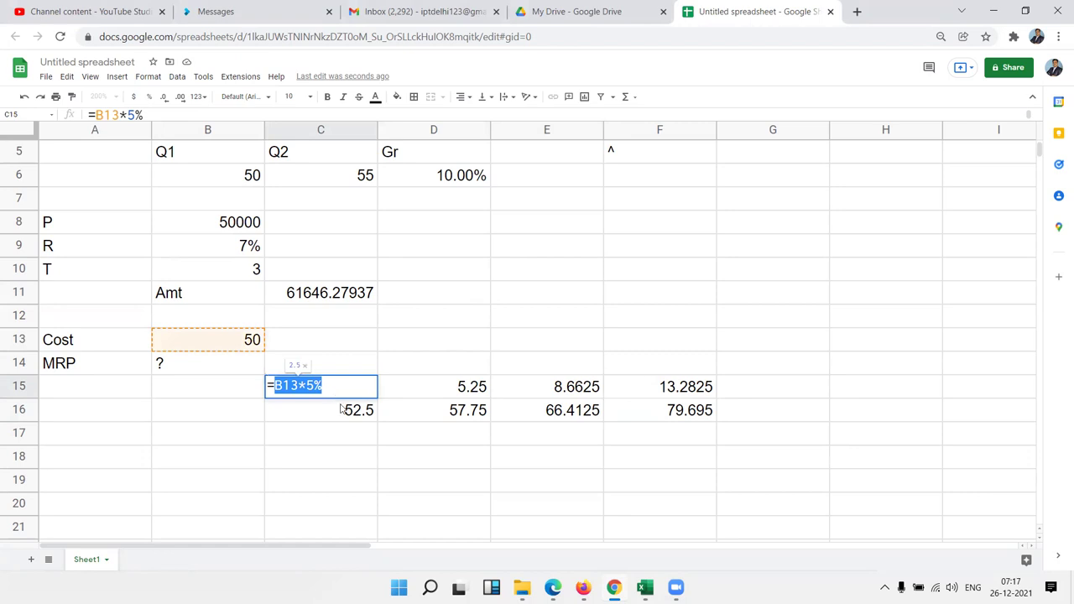
key(Escape)
click(341, 408)
double_click(341, 409)
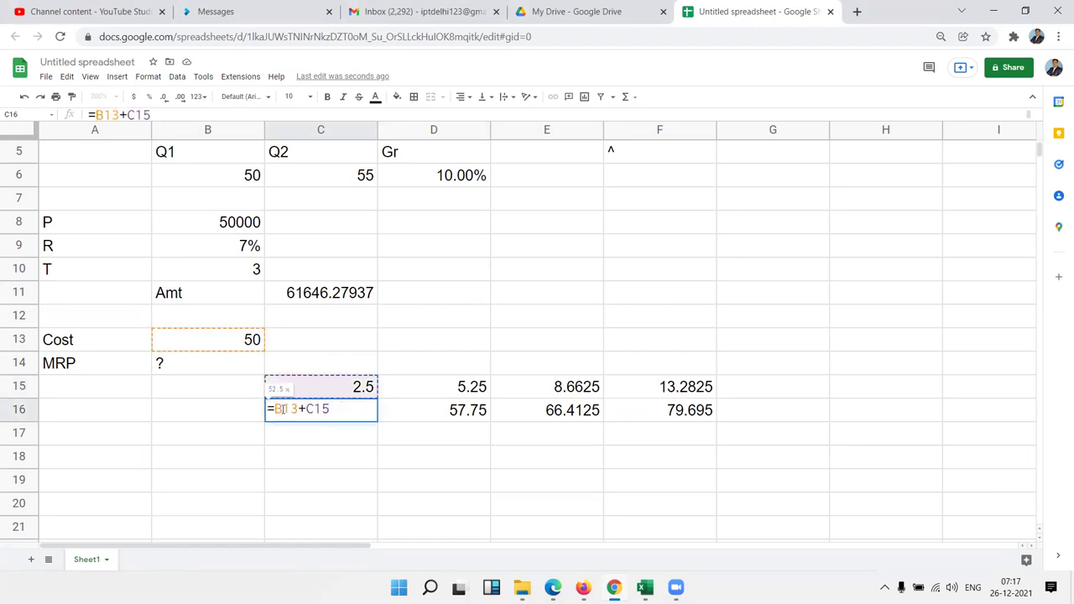
double_click(307, 408)
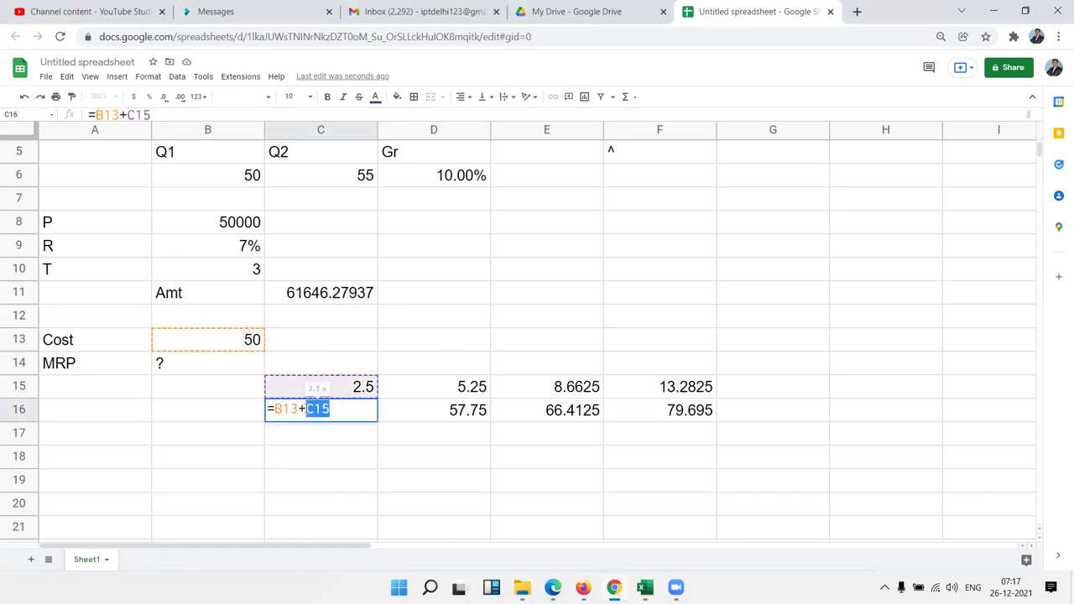
text(()
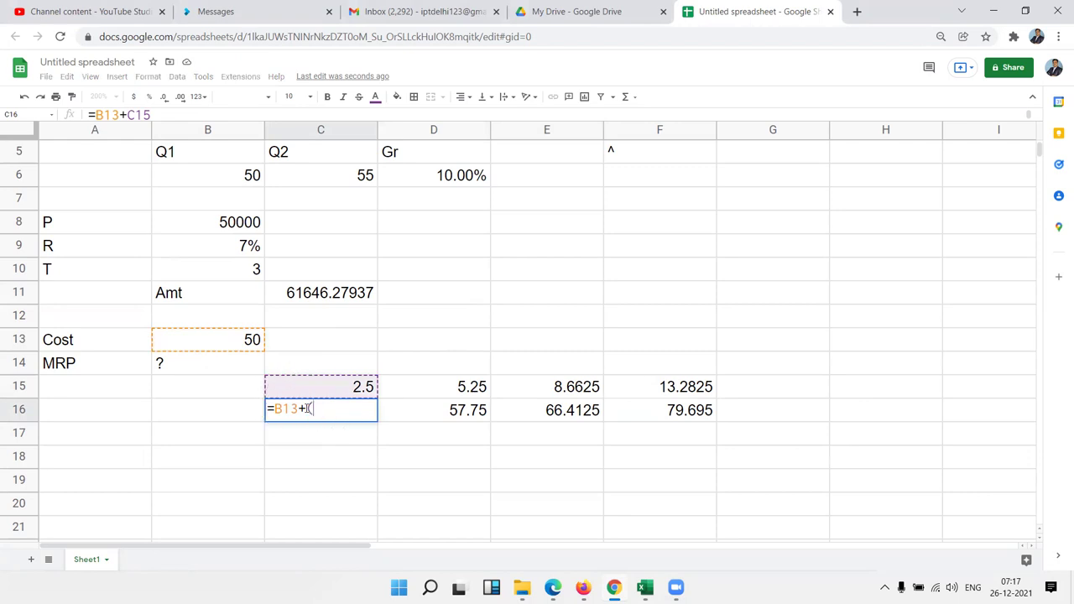
text(B13*5%)
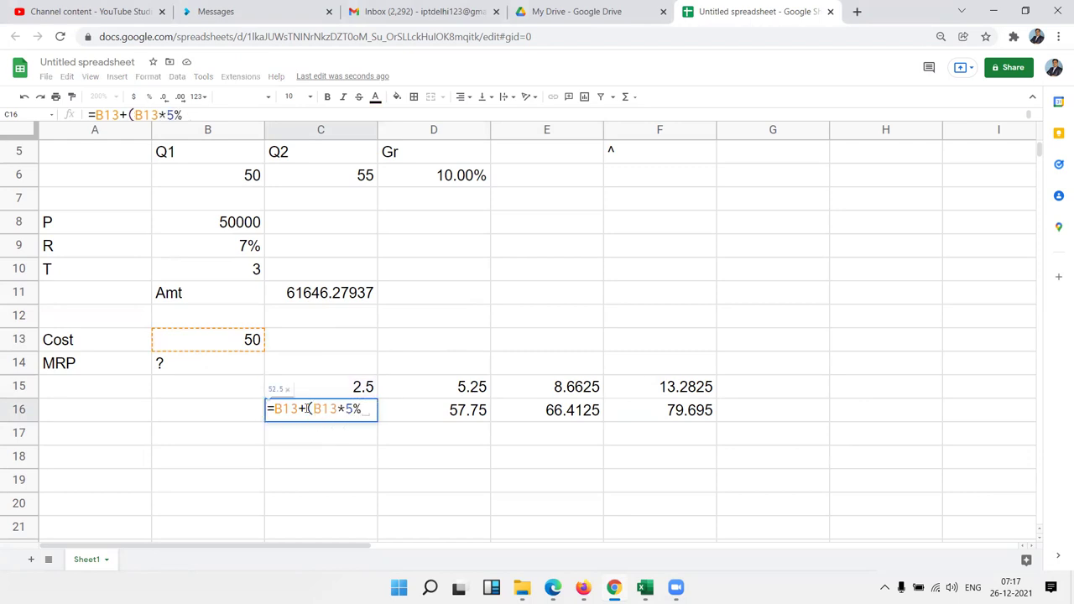
text())
key(Return)
Clear the 2.5 helper in C15 and copy C16's expression B13+(B13*5%)
click(306, 411)
key(Up)
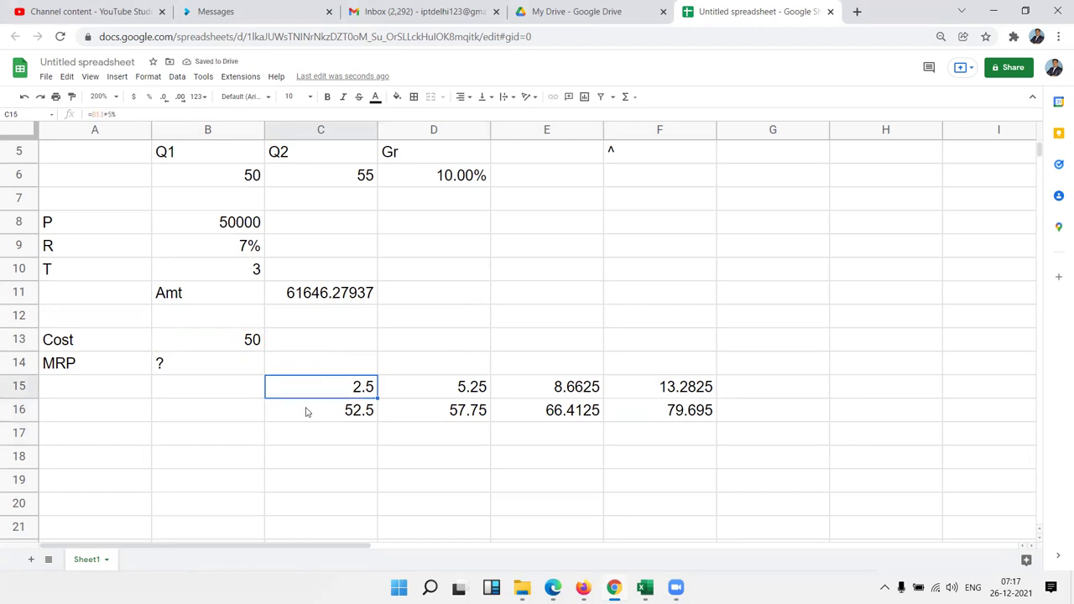
key(Delete)
click(306, 411)
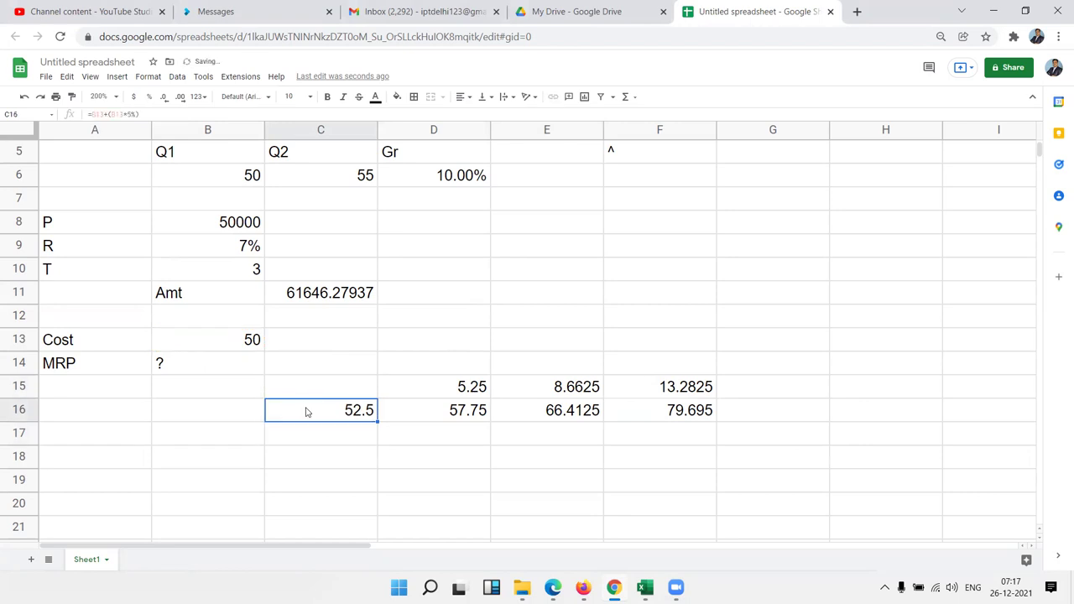
double_click(307, 411)
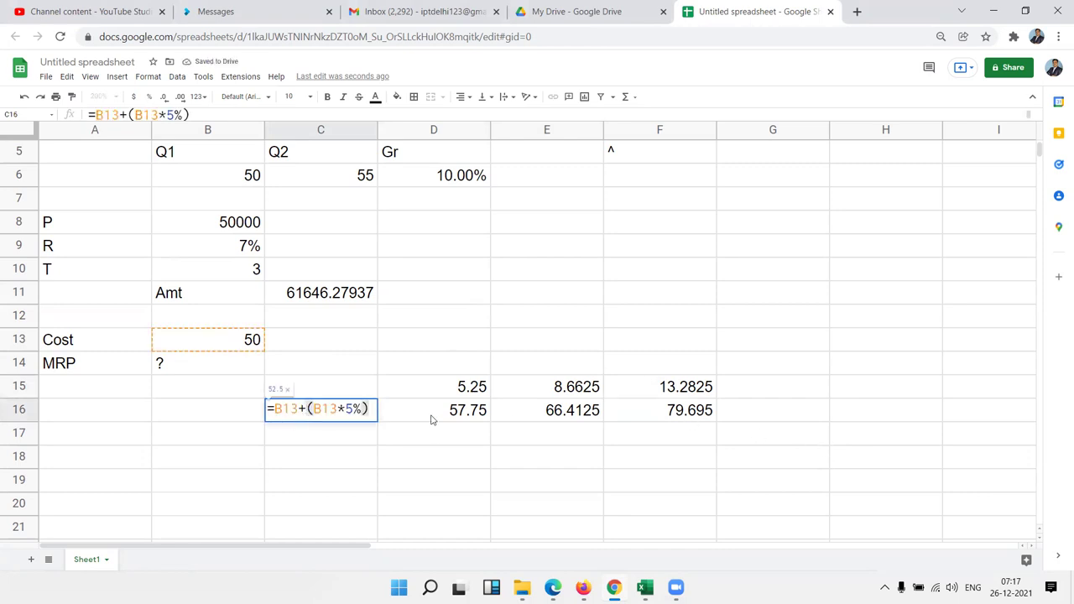
drag(276, 408, 370, 403)
key(ctrl+c)
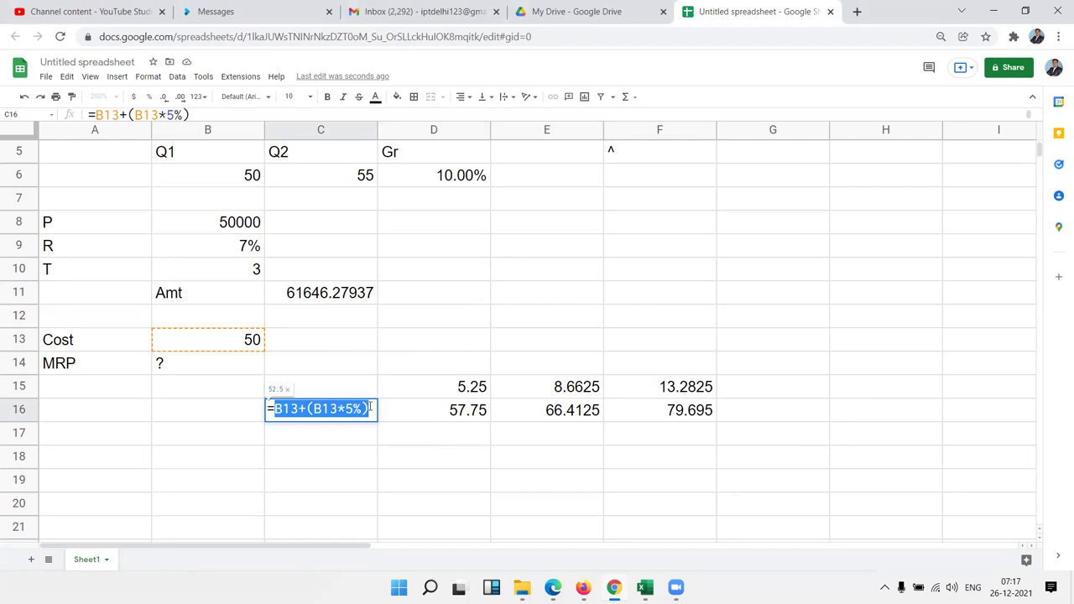
key(Escape)
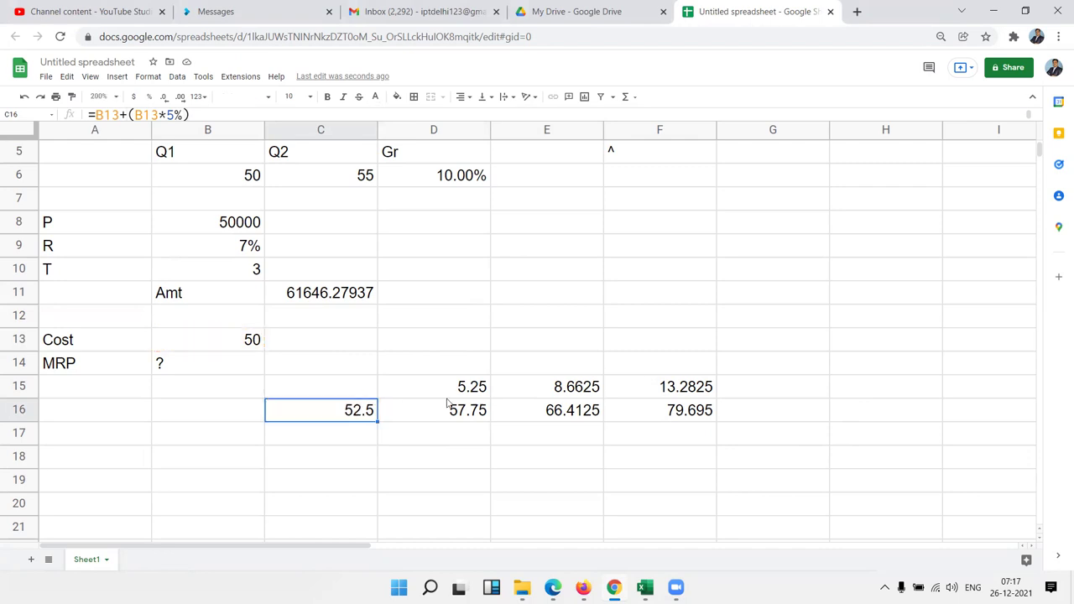
Replace the C16 reference in D15 and D16 with the pasted (B13+(B13*5%)) expression
click(453, 394)
double_click(453, 397)
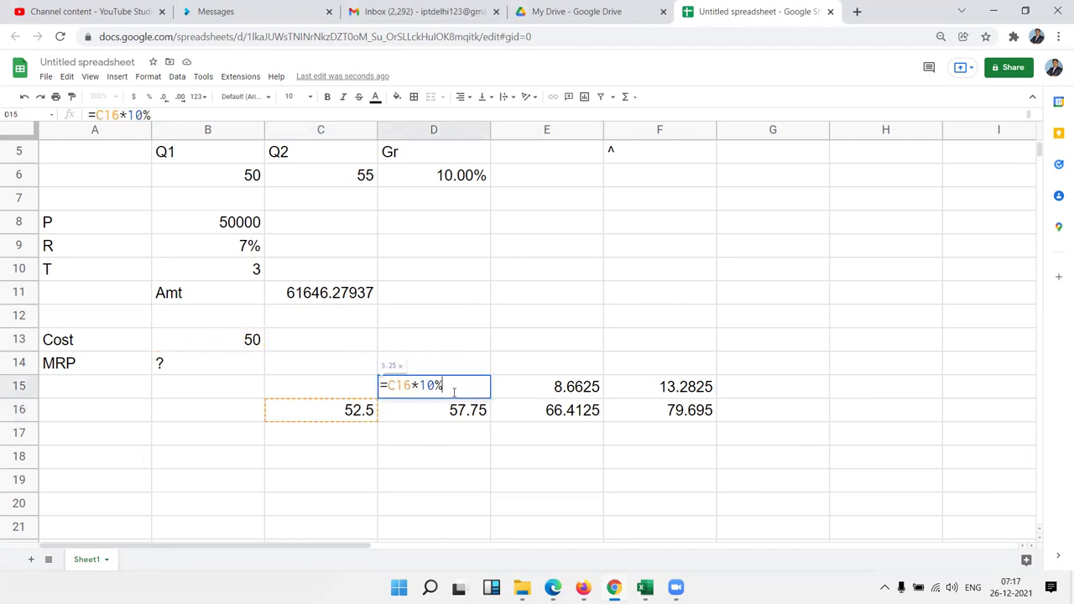
double_click(399, 385)
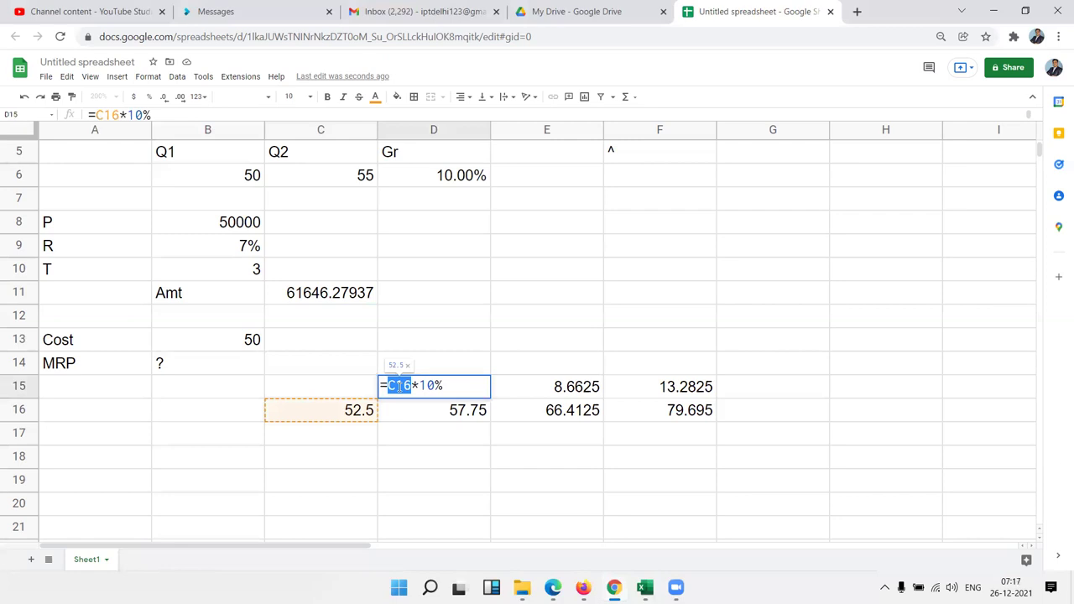
text(()
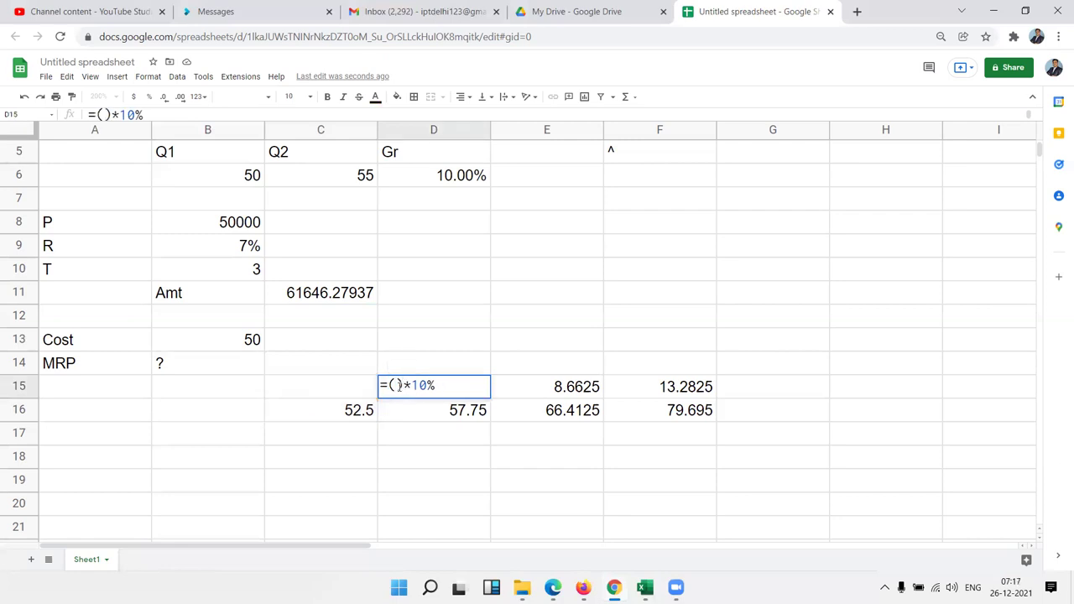
key(ctrl+v)
key(Return)
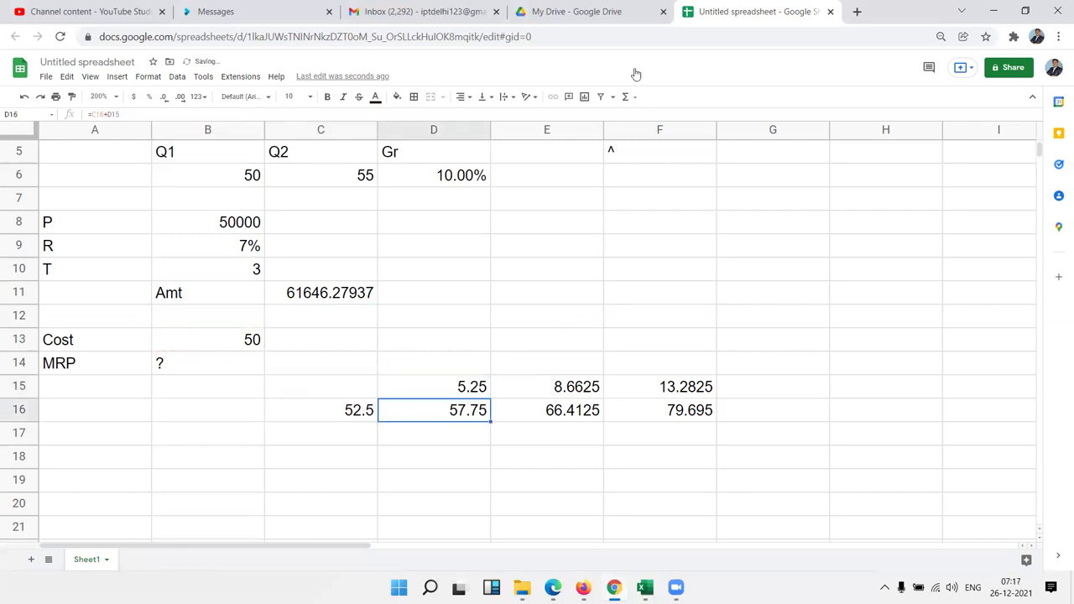
double_click(473, 414)
double_click(399, 409)
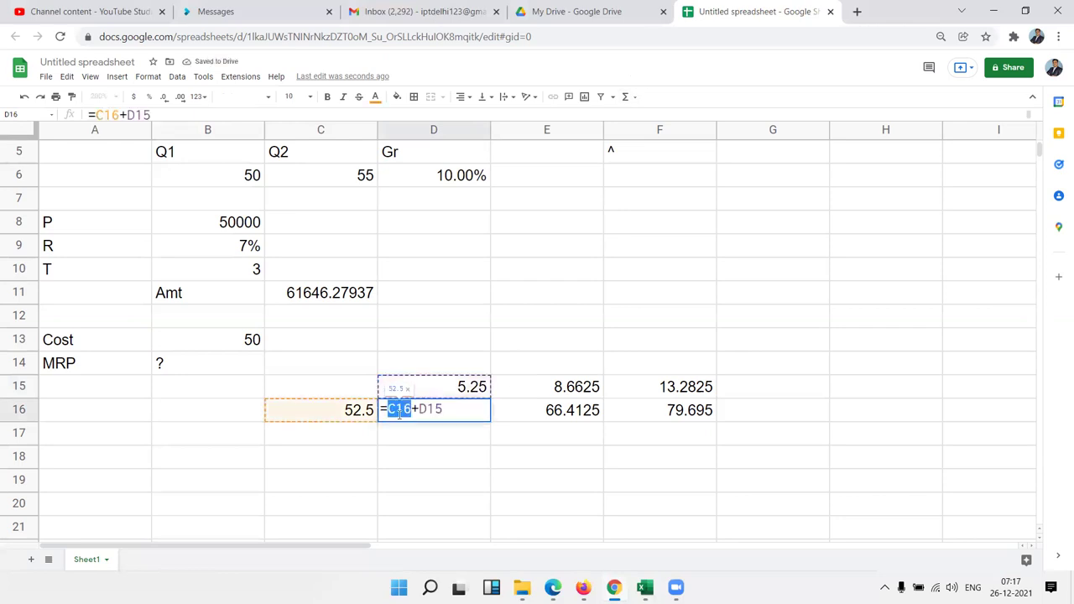
text(()
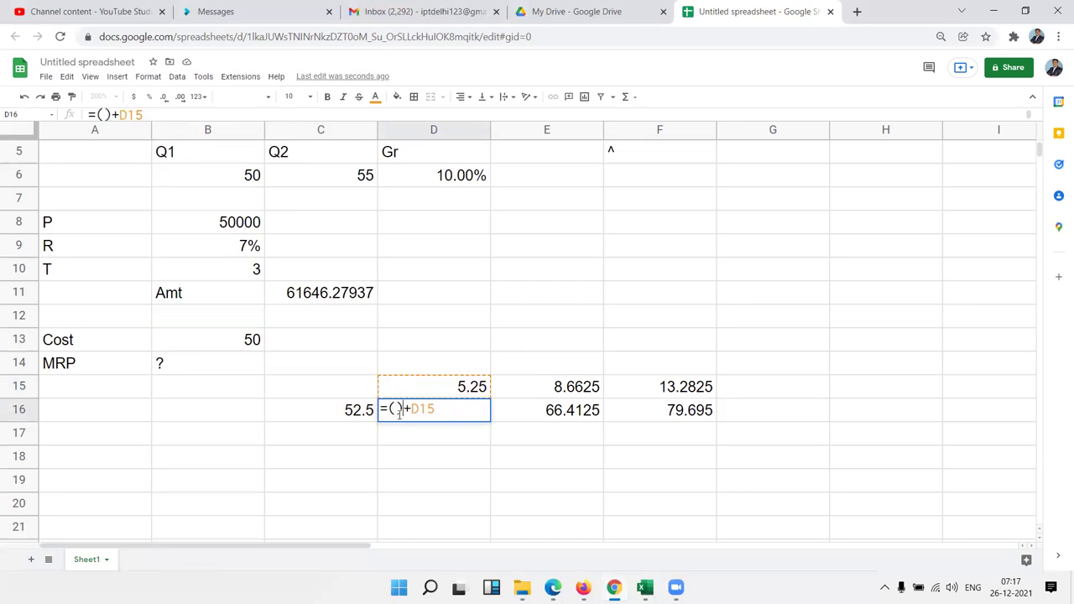
key(ctrl+v)
key(Return)
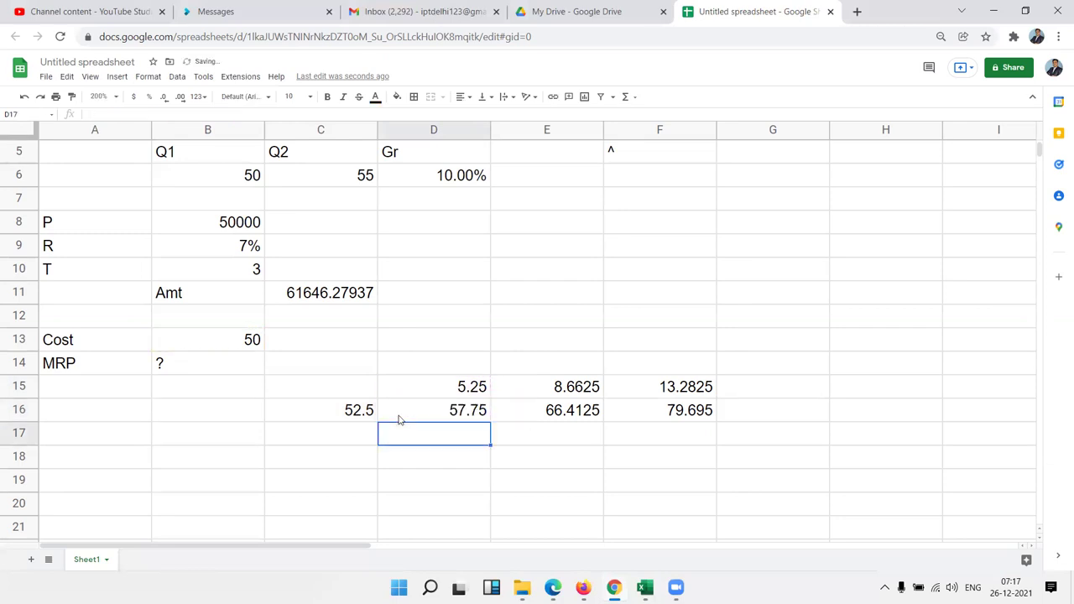
Clear the 52.5 from C16 and copy D15's full expression
key(Up)
key(Left)
key(Delete)
key(Right)
key(Up)
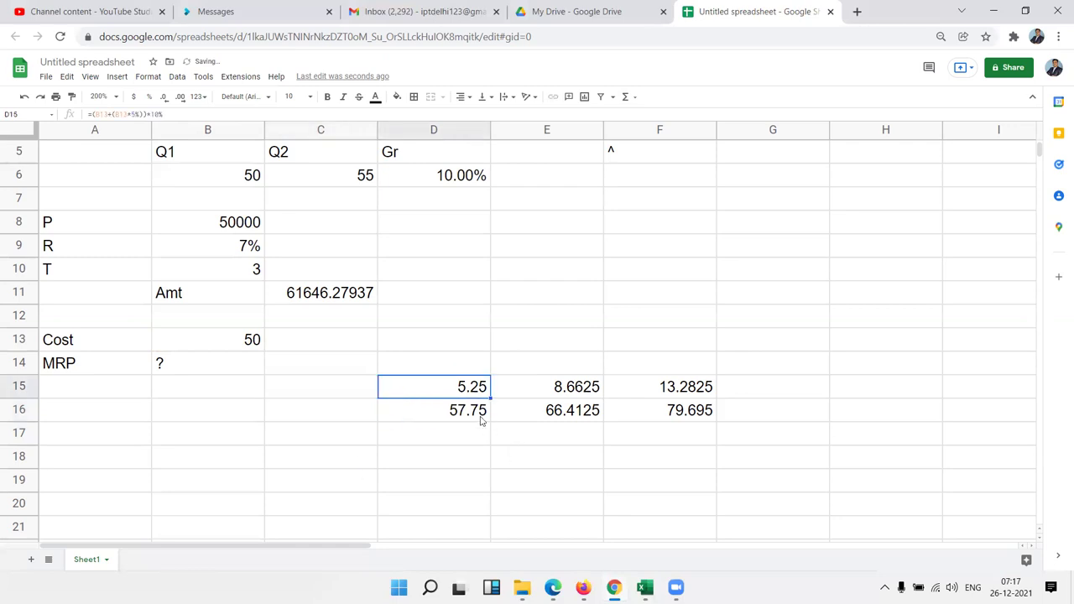
double_click(457, 392)
drag(389, 385, 539, 389)
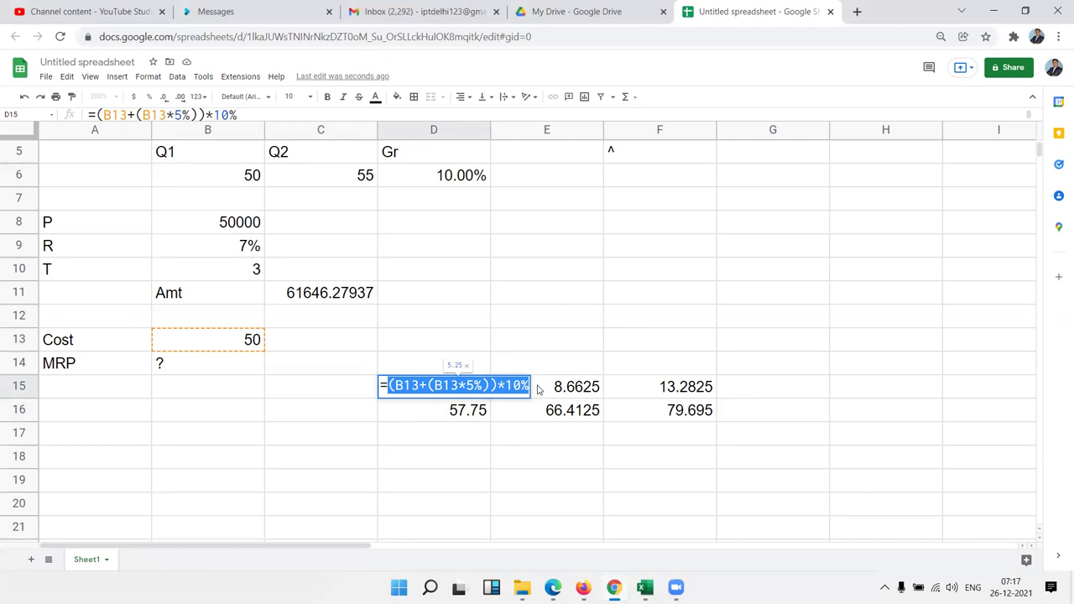
key(Escape)
Replace D15 in D16 with ((B13+(B13*5%))*10%), keeping 57.75, and clear D15
key(Down)
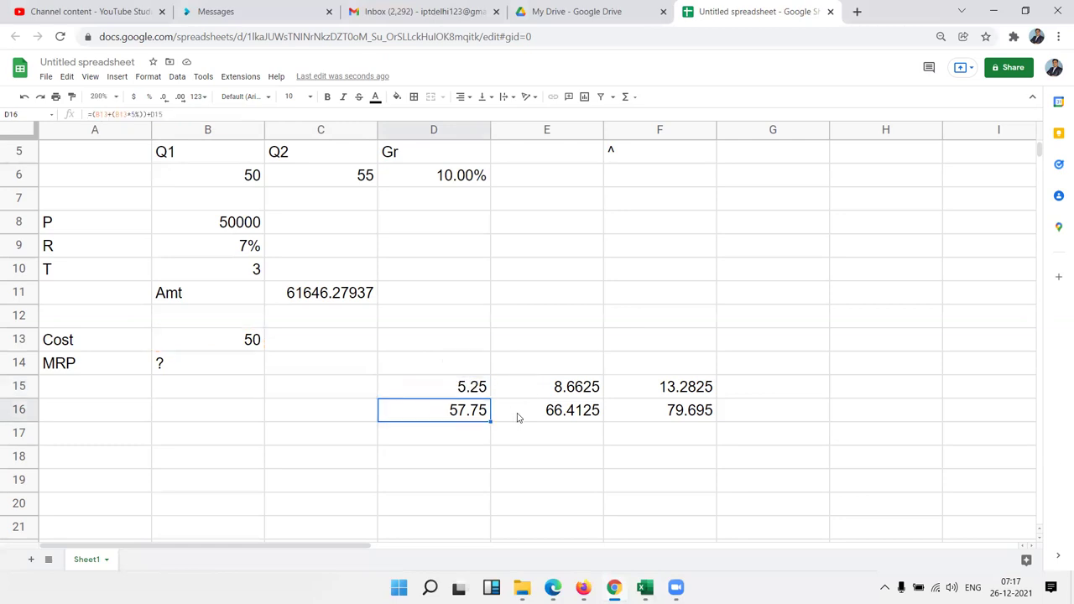
double_click(474, 408)
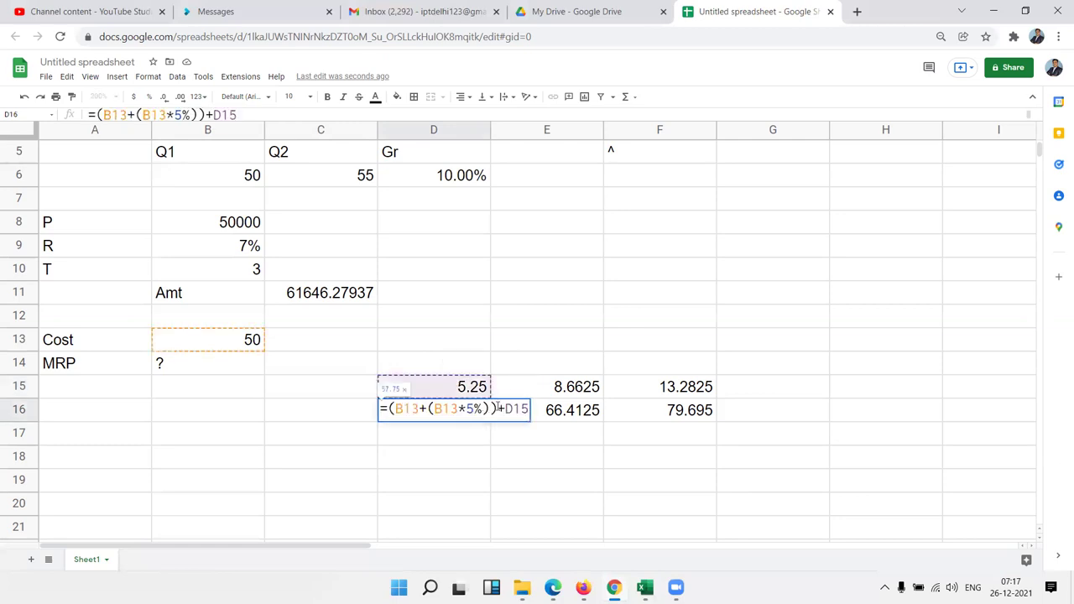
drag(503, 409, 550, 420)
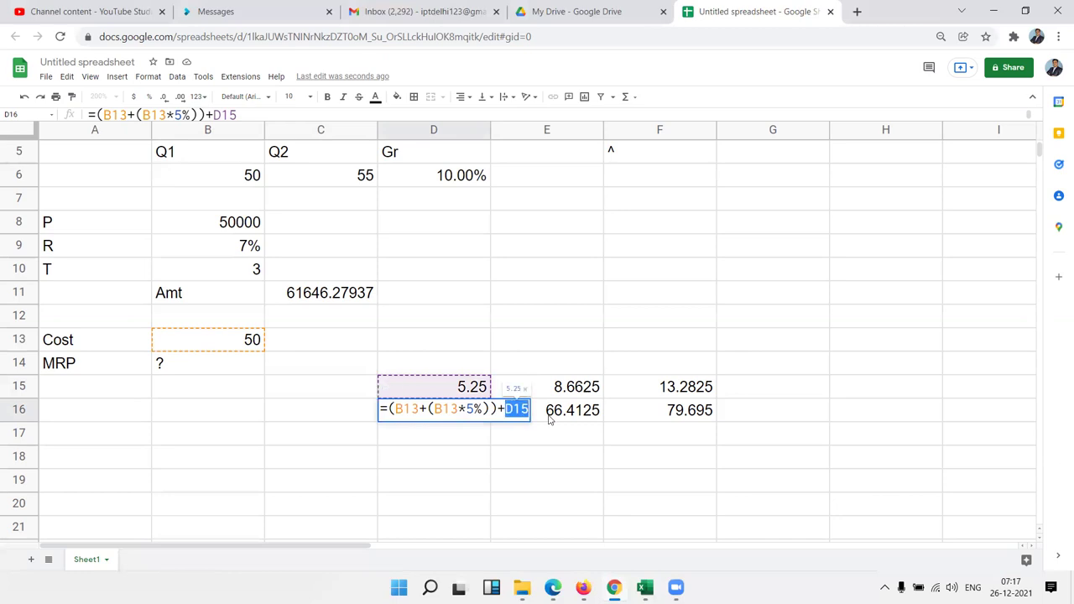
text(((B13+(B13*5%))*10%))
key(Return)
key(Up)
key(Up)
key(Delete)
Copy D16's full nested expression for reuse in column E
key(Down)
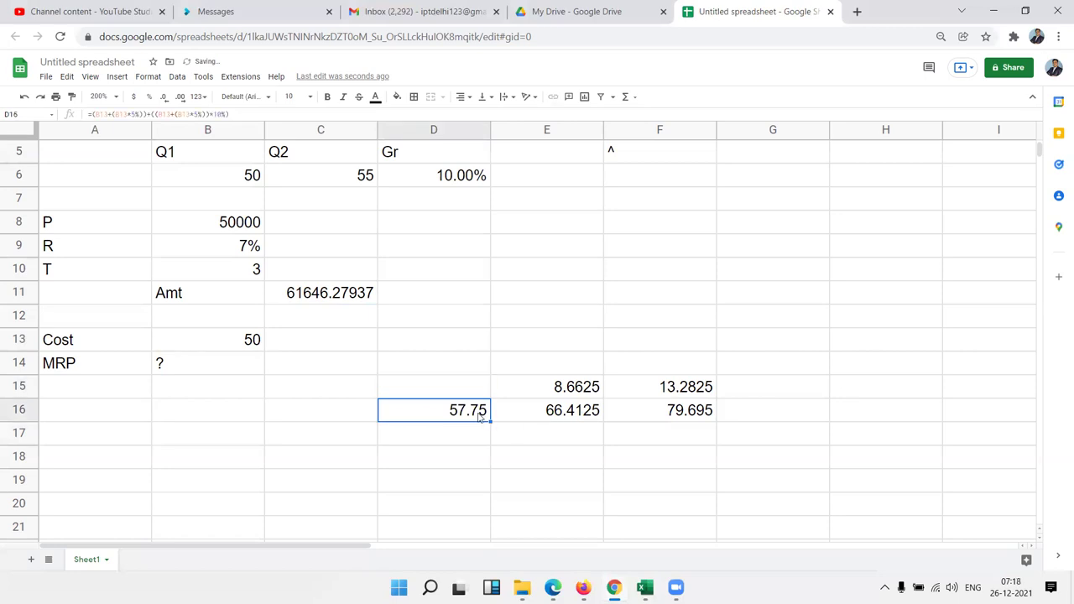
double_click(479, 416)
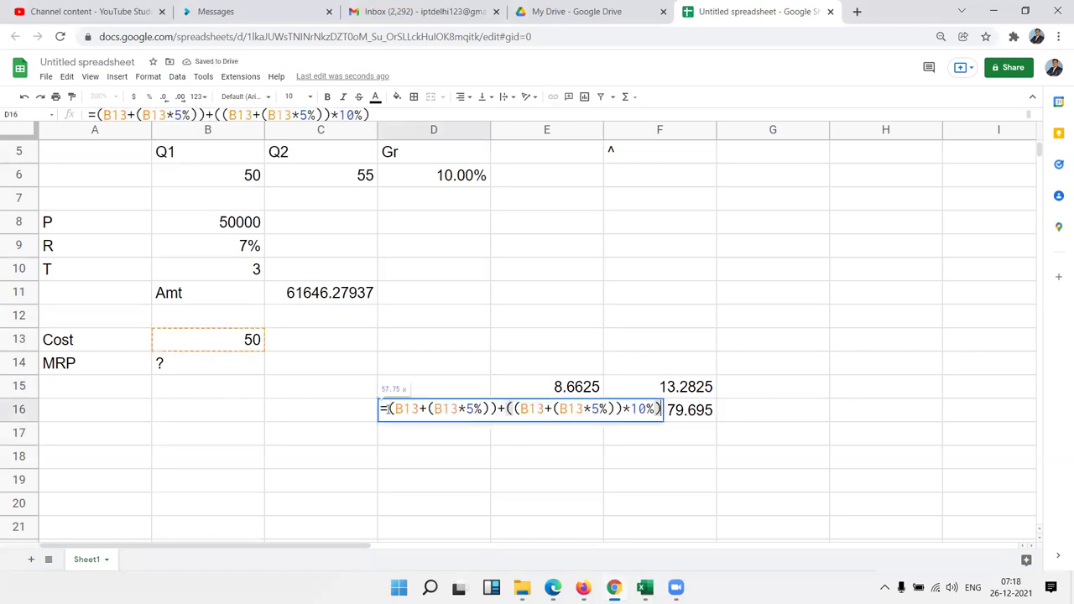
drag(390, 409, 667, 415)
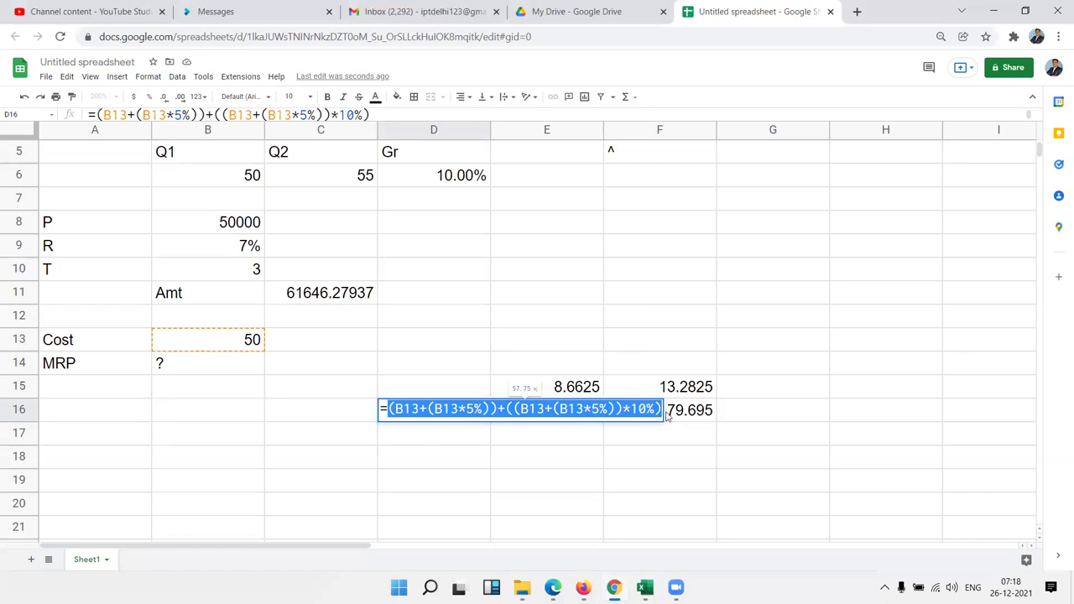
key(Escape)
click(564, 394)
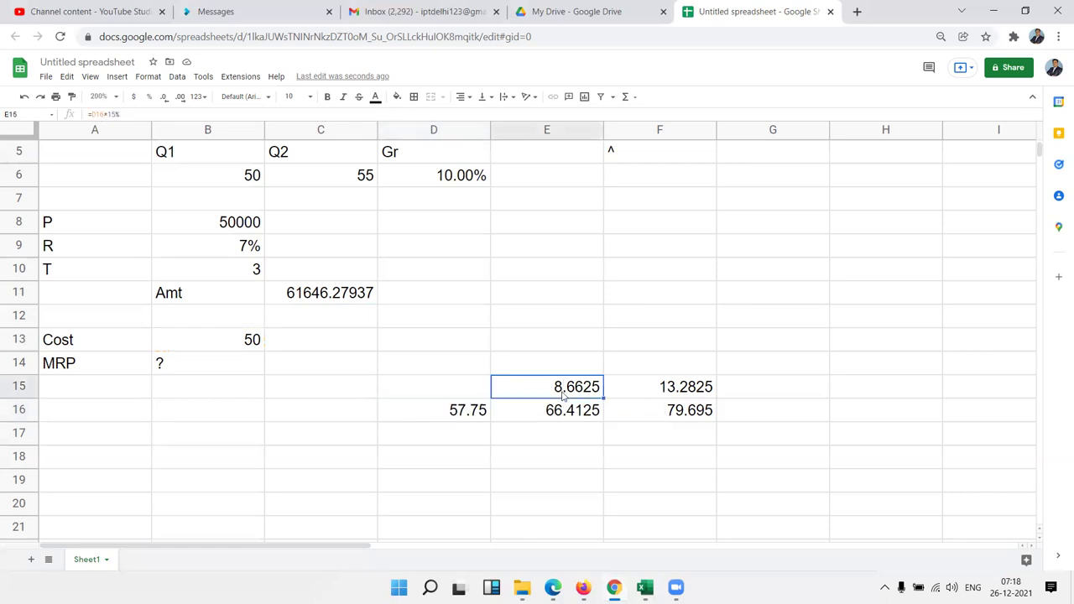
Replace the D16 reference in E15 and E16 with D16's pasted nested expression
double_click(563, 394)
double_click(519, 385)
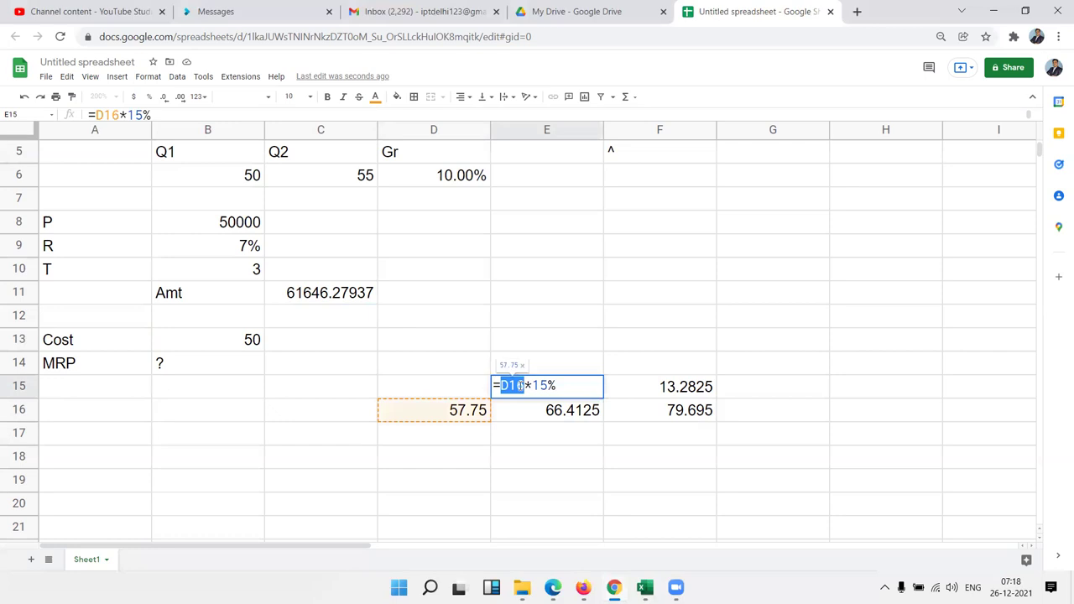
text(()
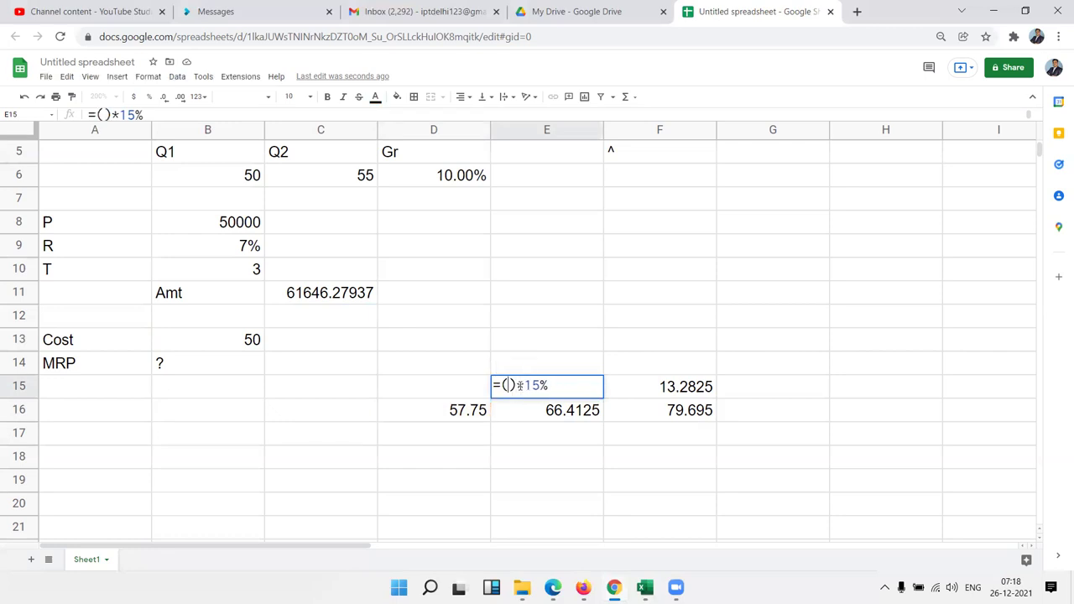
text((B13+(B13*5%))+((B13+(B13*5%))*10%))
key(Return)
key(Left)
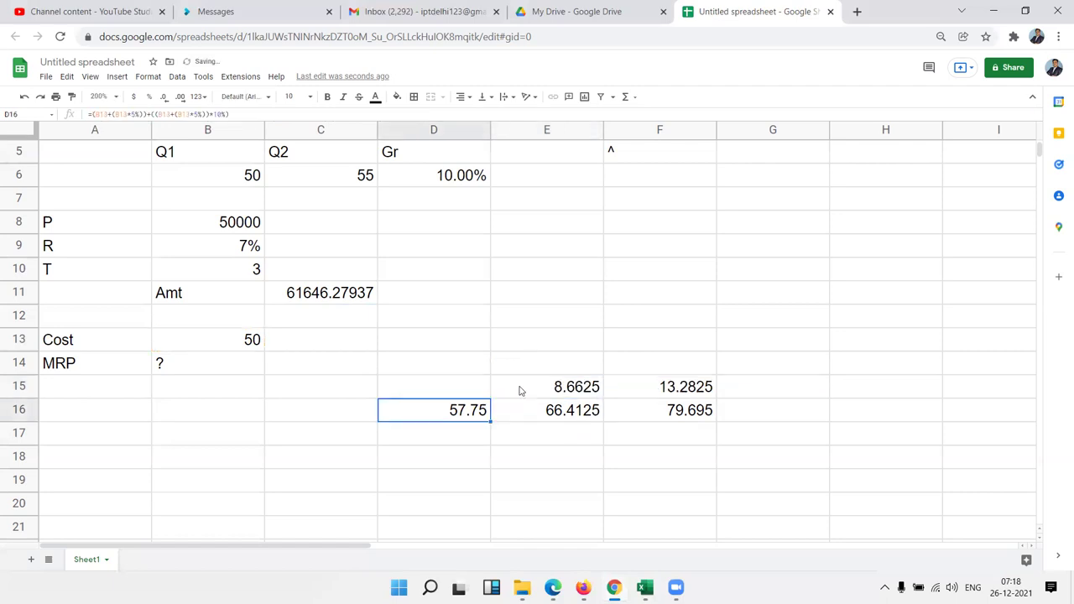
key(Right)
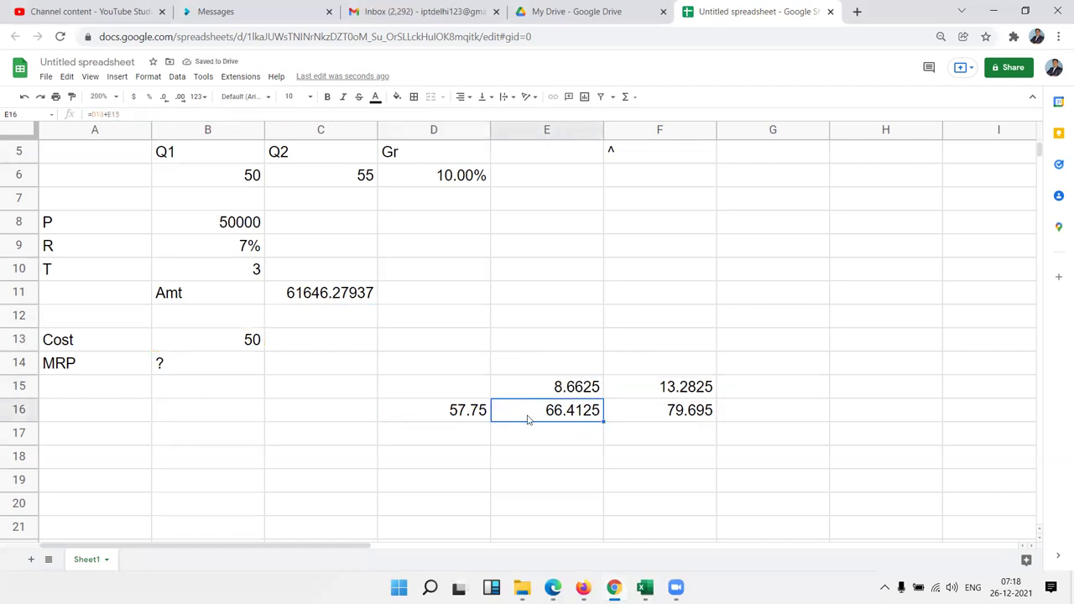
double_click(528, 420)
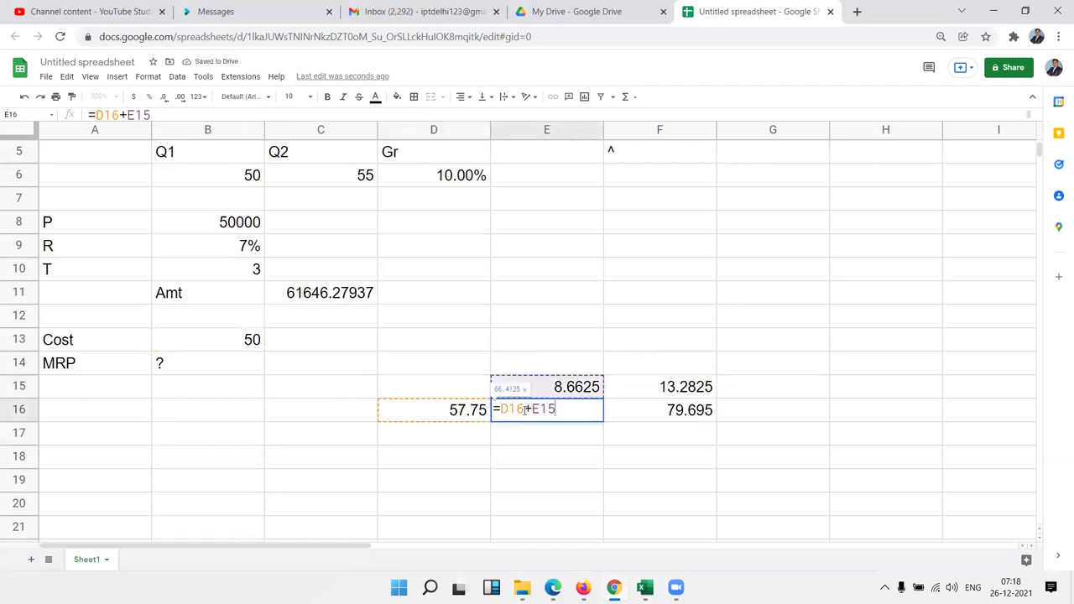
double_click(513, 409)
text(()
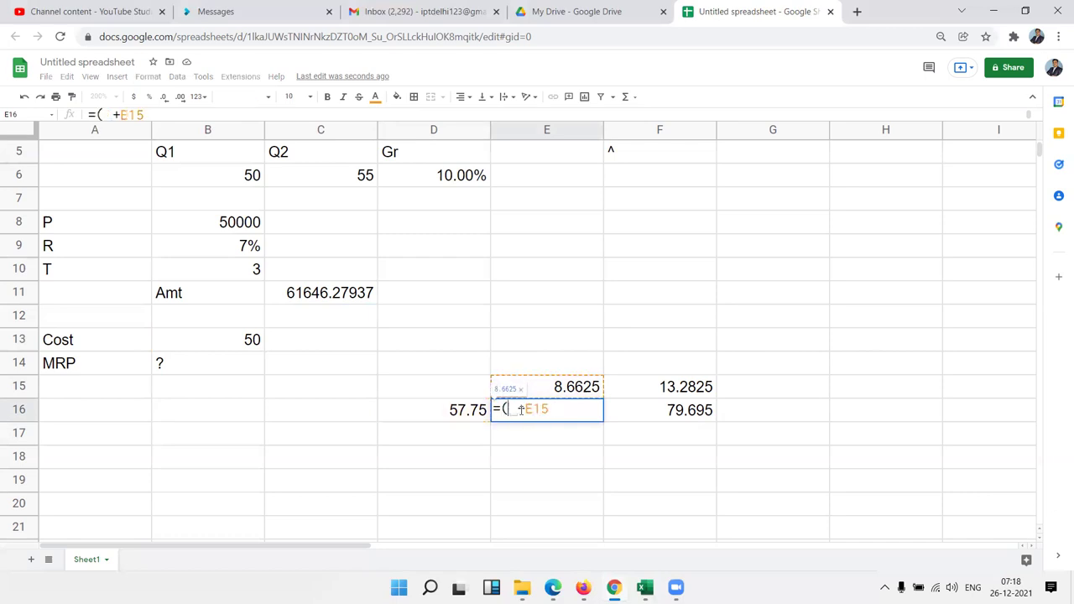
text((B13+(B13*5%))+((B13+(B13*5%))*10%))
key(Return)
Copy E15's full 15% markup expression
key(Up)
key(Left)
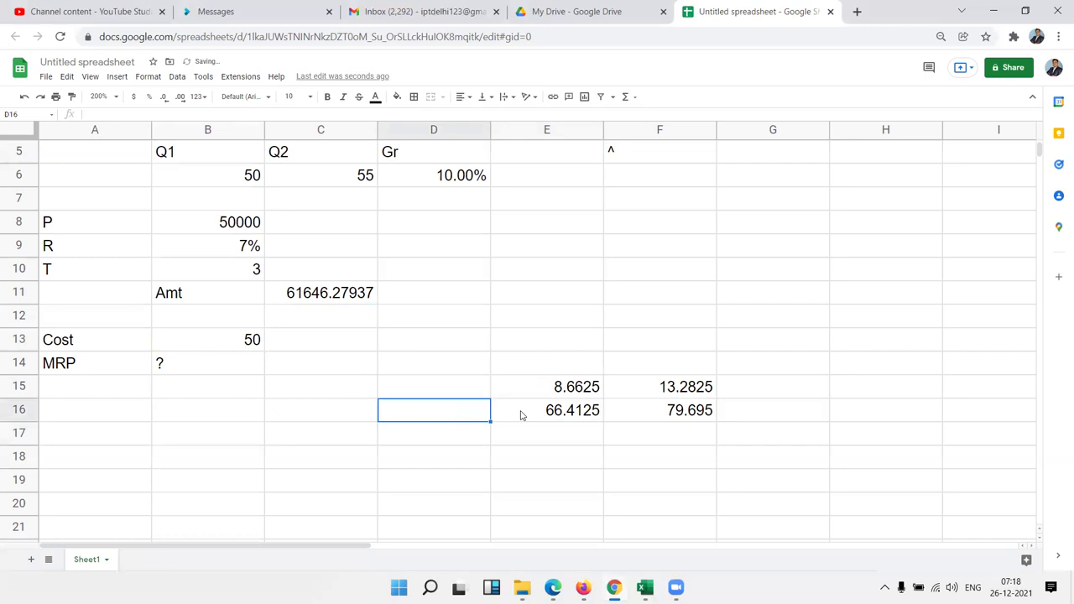
key(Right)
key(Up)
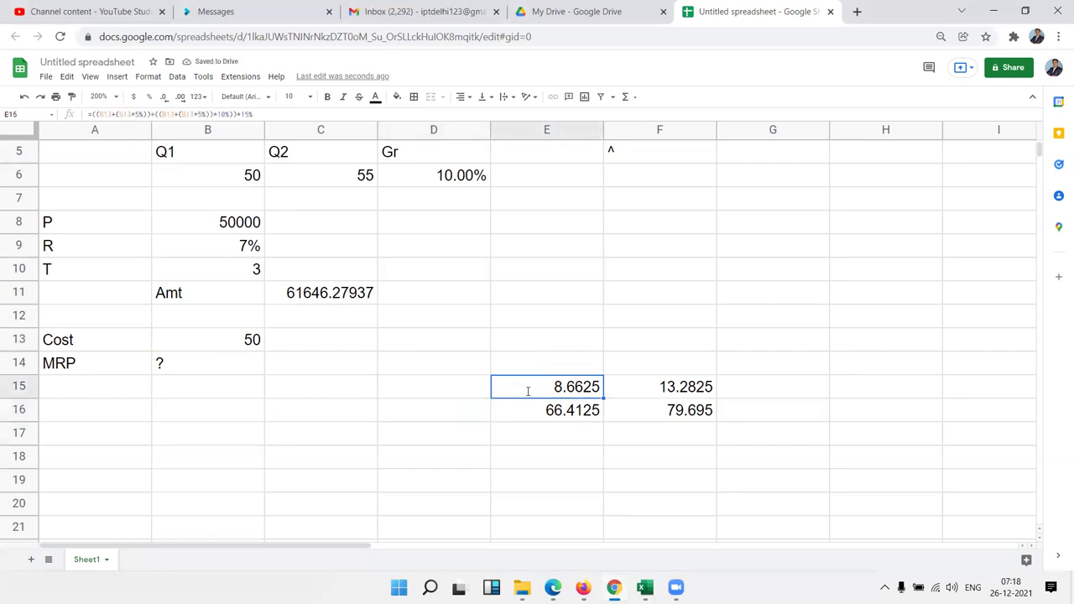
double_click(528, 388)
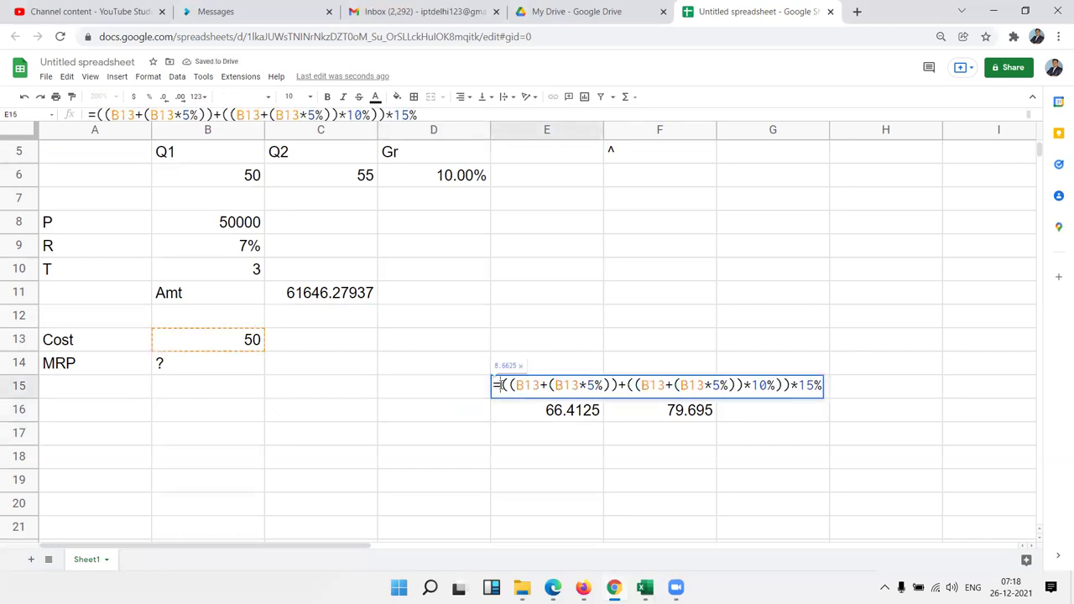
drag(500, 385, 856, 389)
key(ctrl+c)
key(Escape)
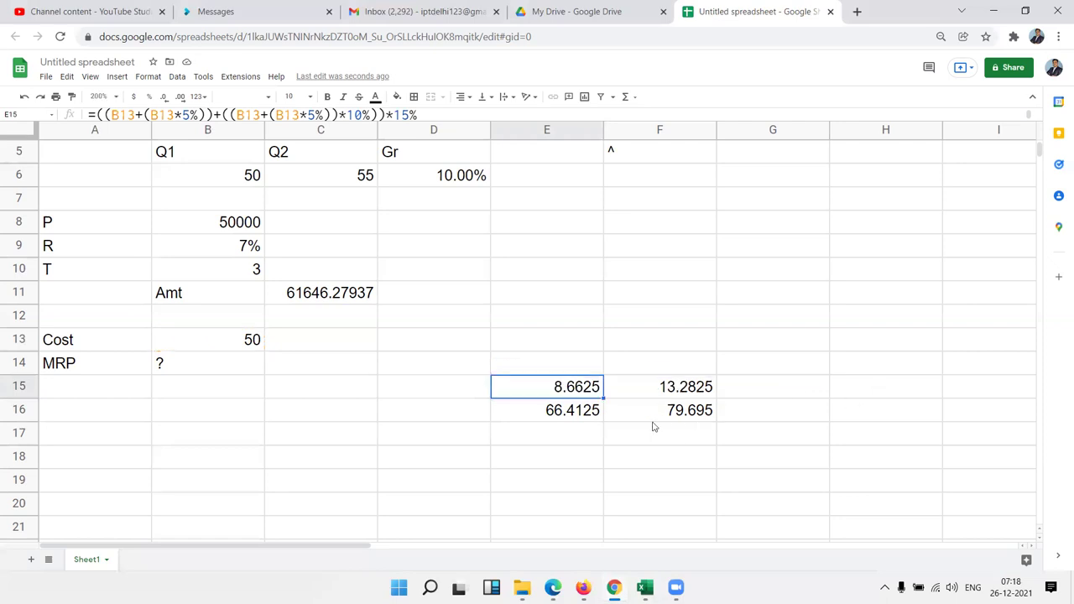
Replace E15 in E16 with its parenthesized expression, keeping 66.4125, and clear E15
click(576, 408)
double_click(581, 410)
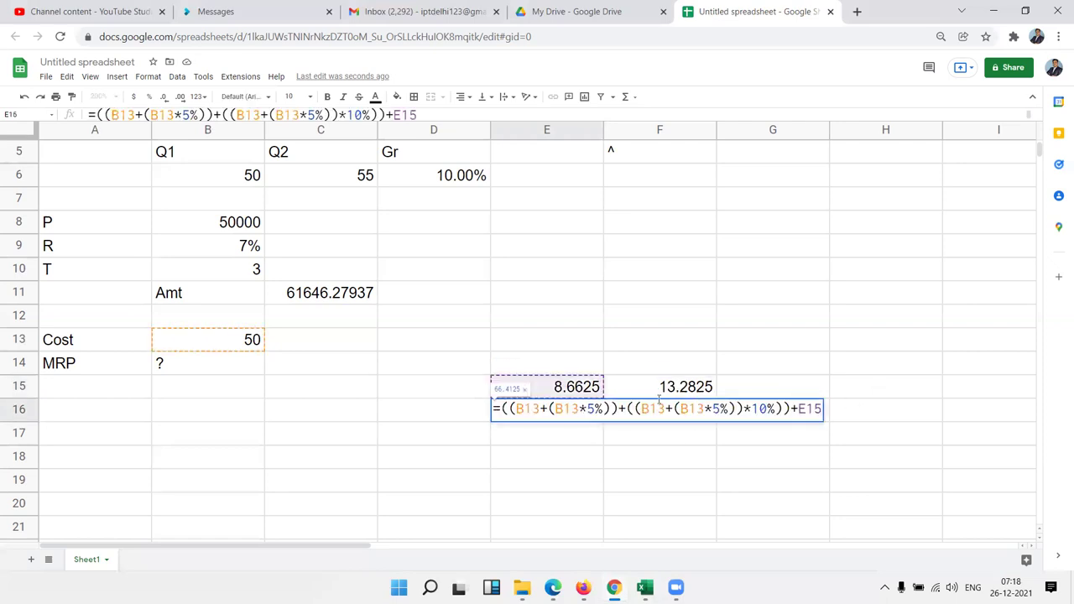
double_click(805, 409)
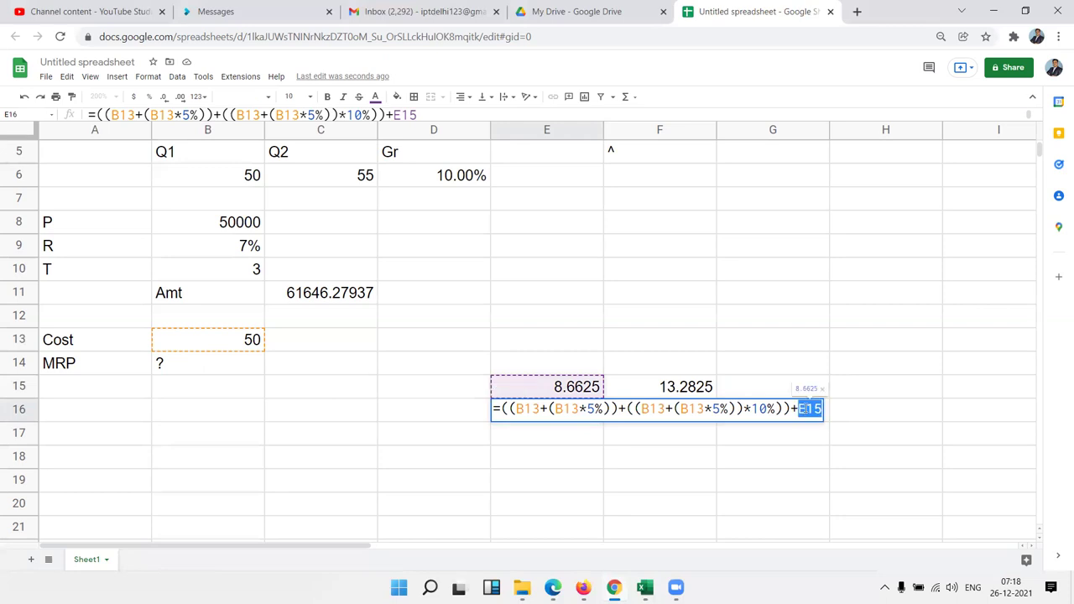
text(()
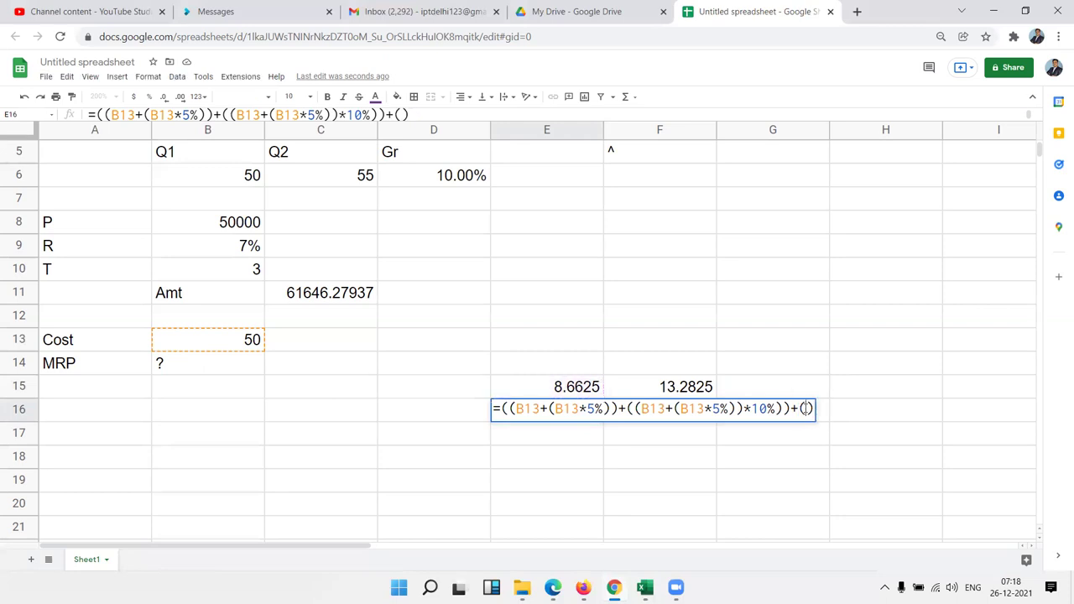
key(ctrl+v)
key(Return)
key(Up)
key(Up)
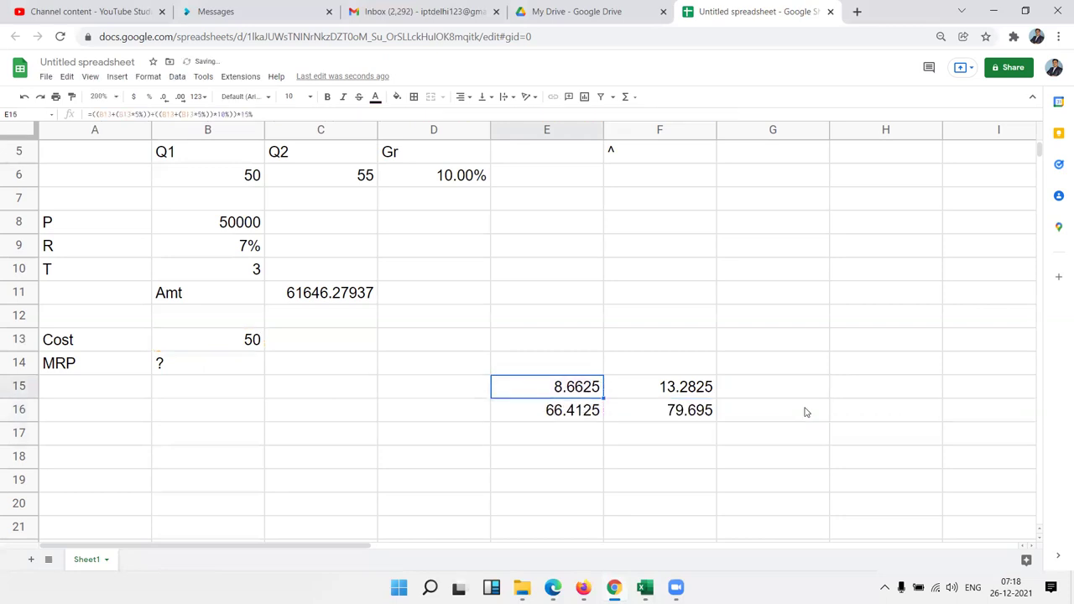
key(Delete)
key(Down)
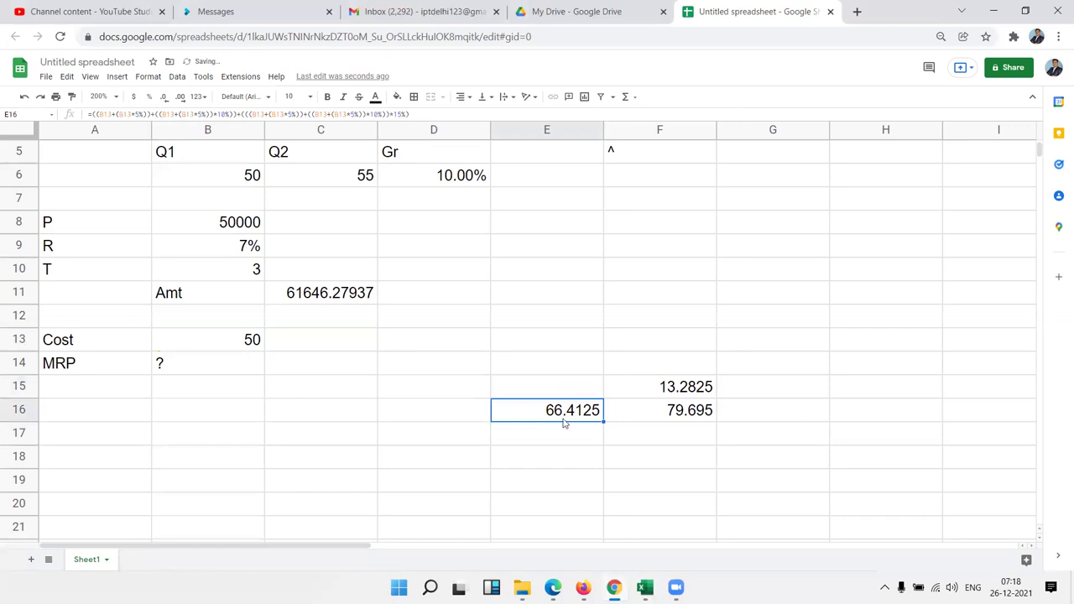
Copy E16's full nested formula for the column F step
double_click(565, 422)
drag(597, 425, 494, 409)
key(ctrl+c)
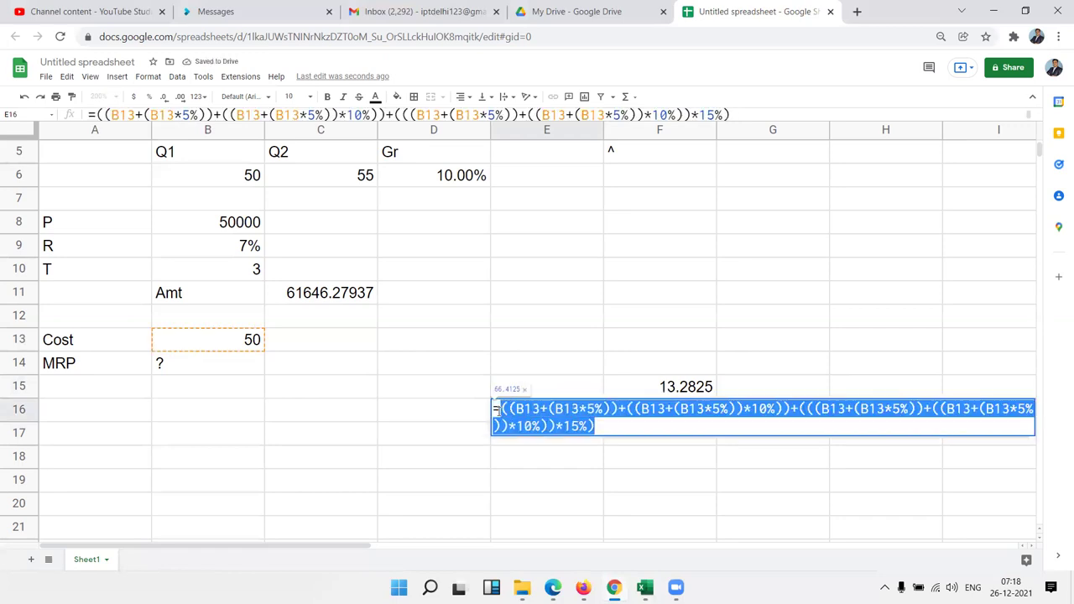
key(Escape)
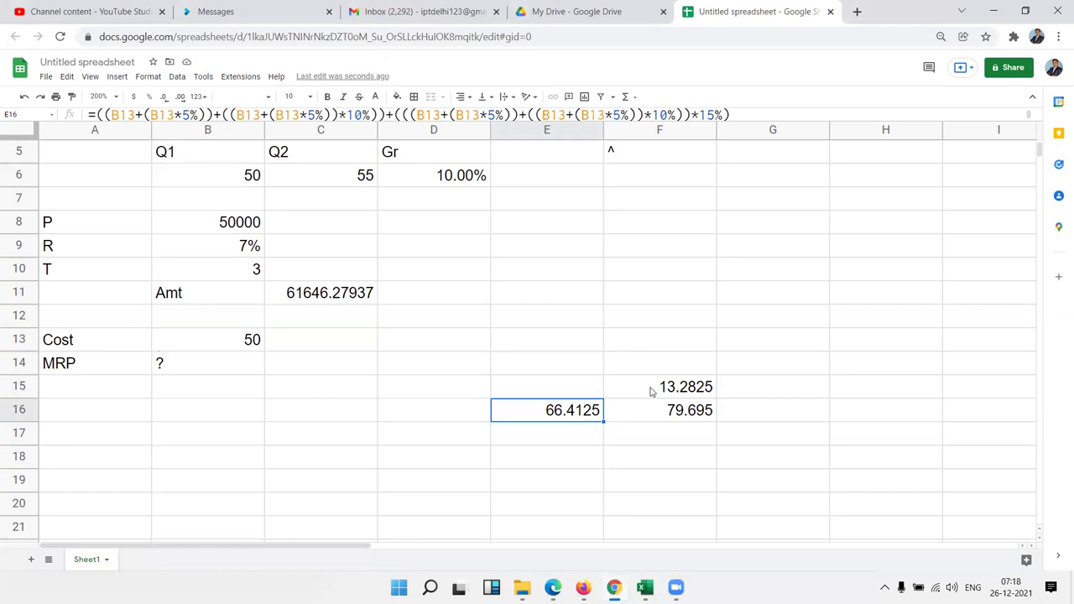
click(652, 388)
In F15, replace the E16 reference with E16's expression in parentheses
double_click(652, 386)
double_click(624, 385)
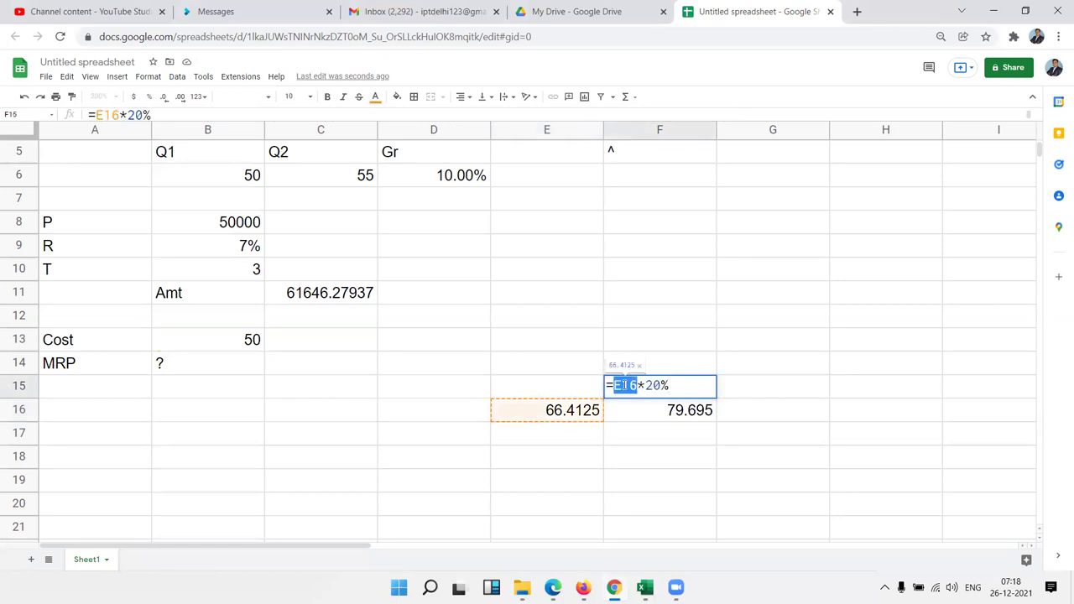
key(BackSpace)
text(()
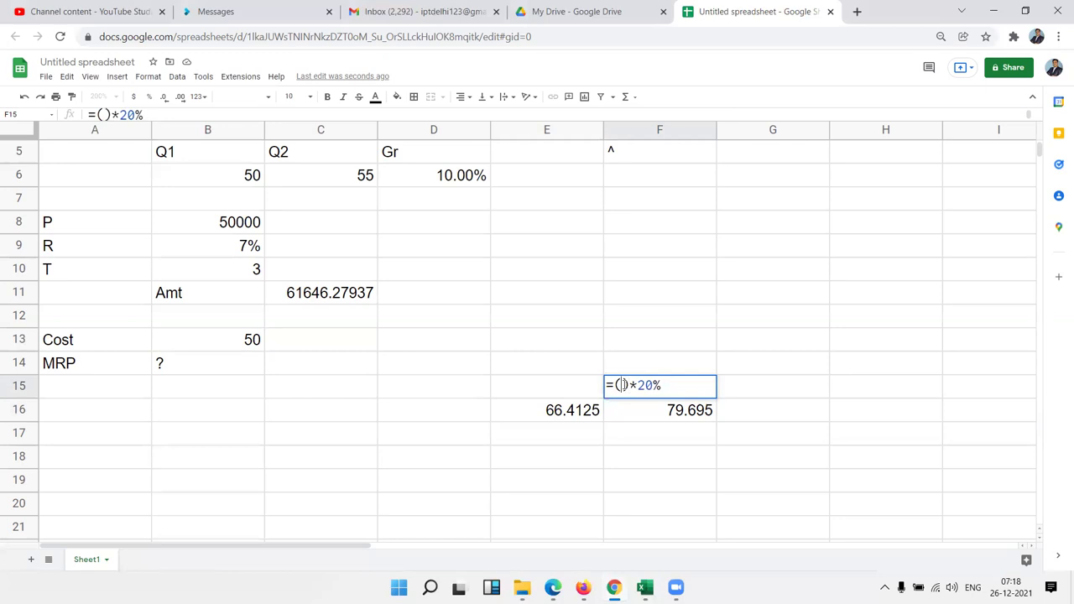
key(ctrl+v)
key(Return)
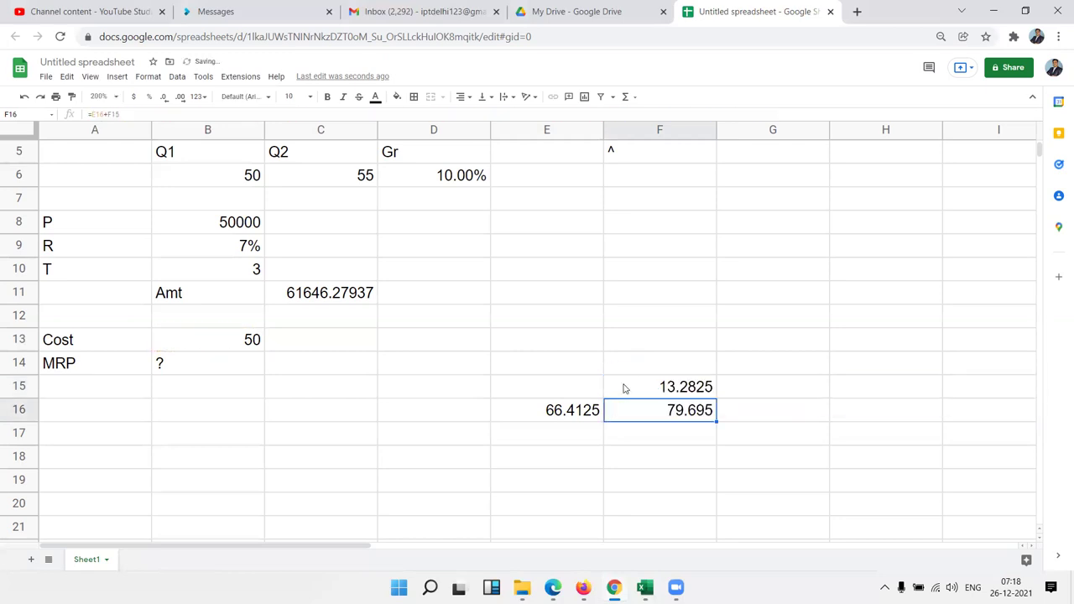
Substitute E16's expression for its reference in F16, then clear helper cell E16
key(Left)
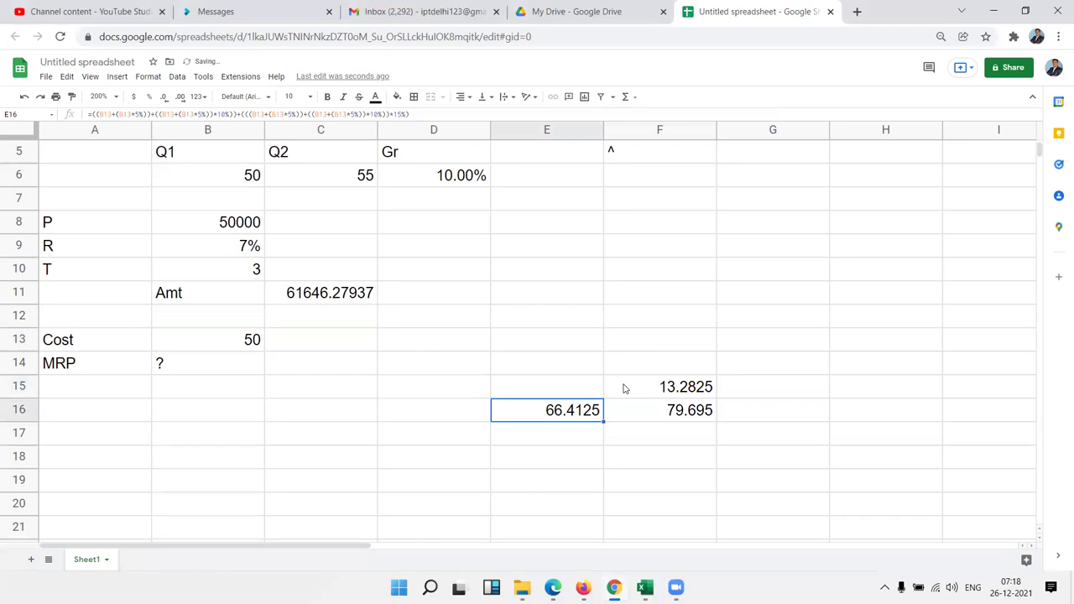
key(Right)
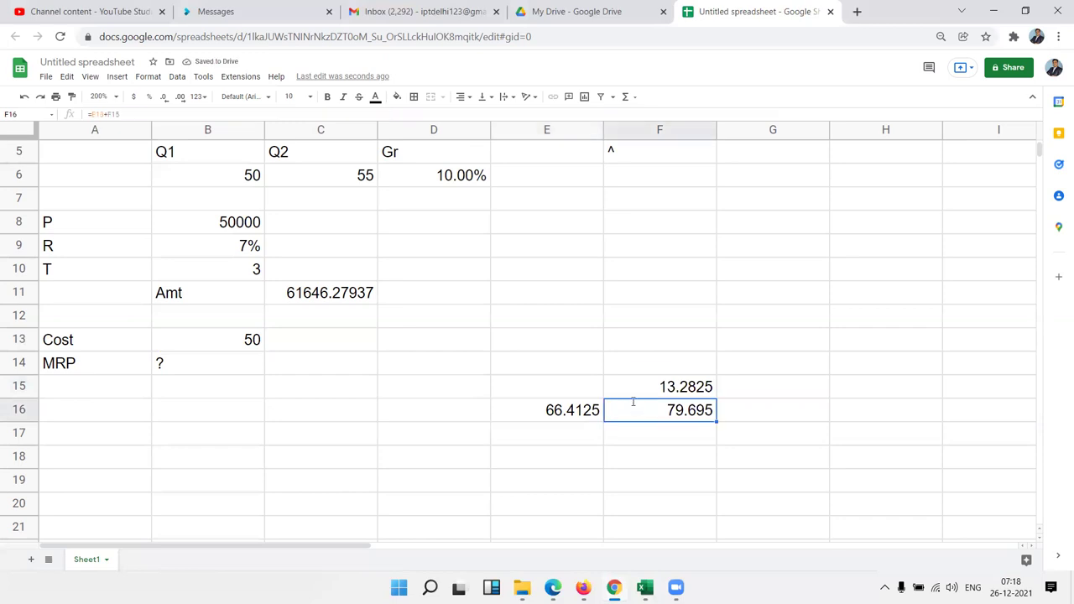
double_click(632, 402)
double_click(625, 409)
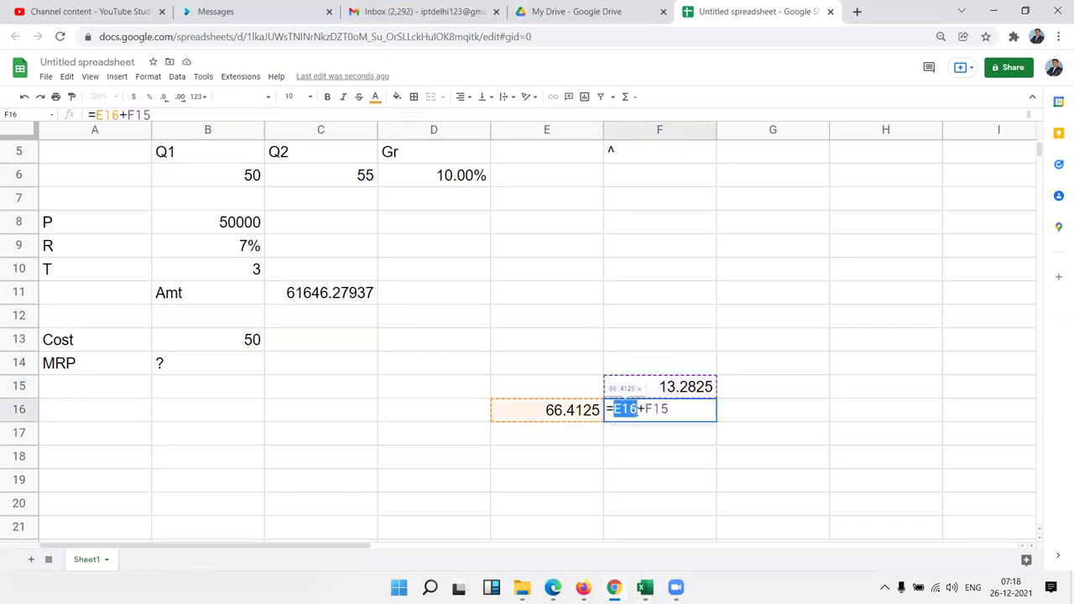
text(()
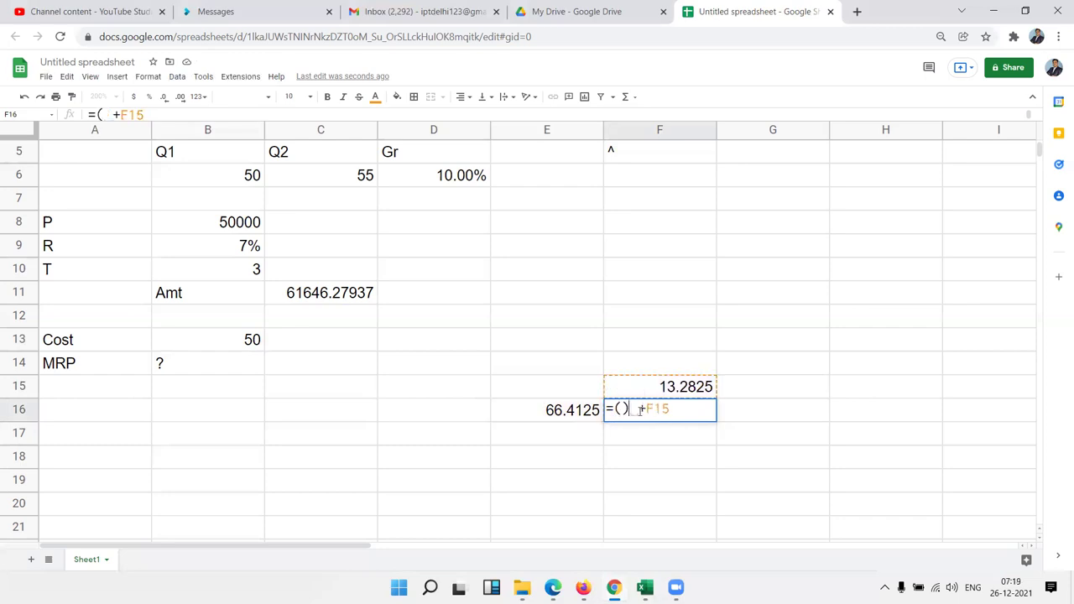
key(ctrl+v)
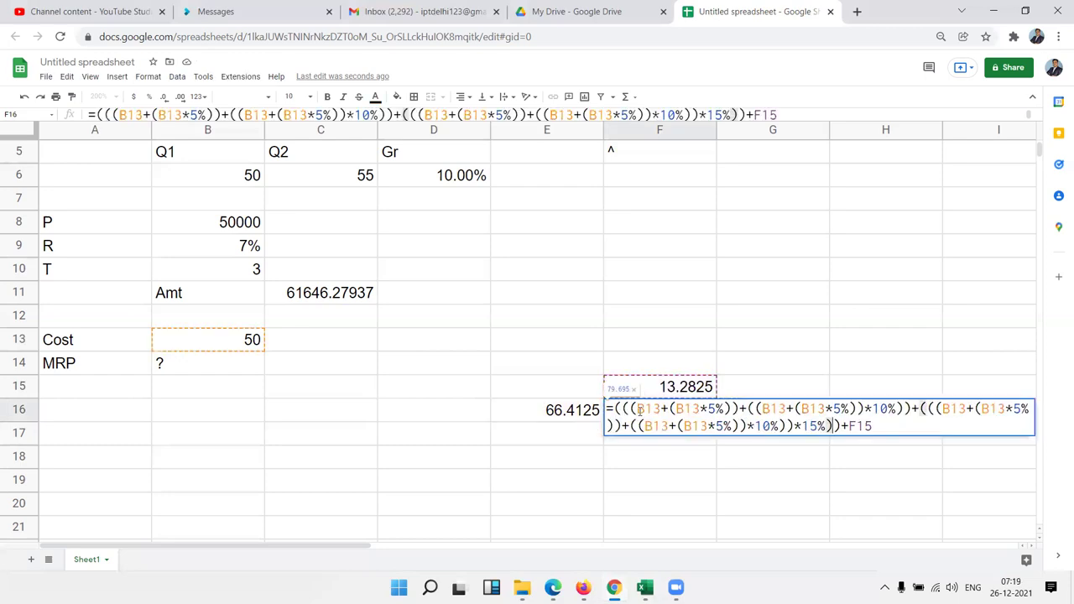
key(Return)
key(Up)
key(Left)
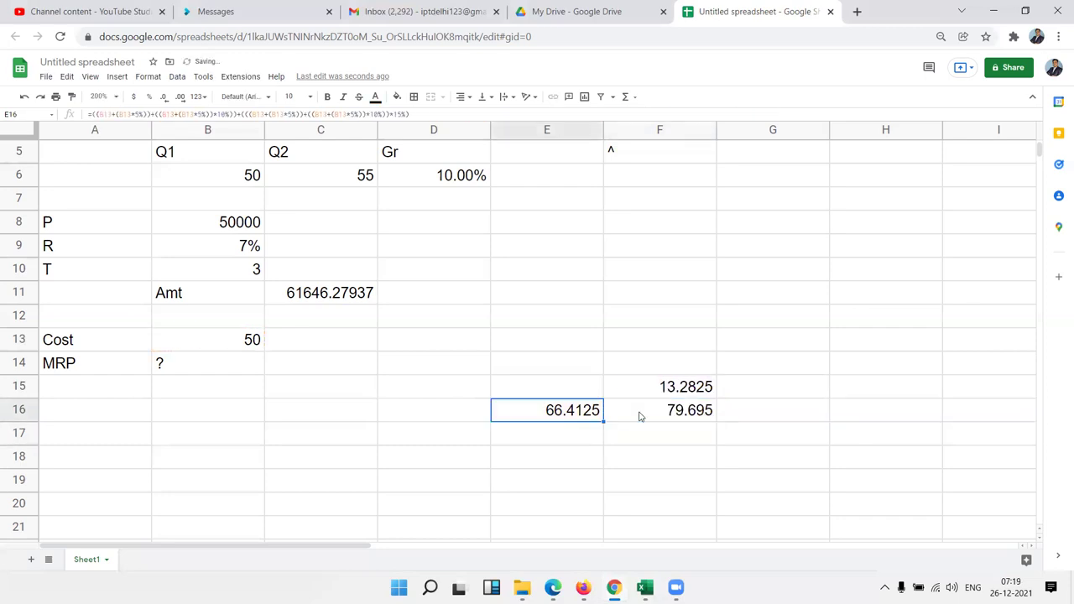
key(Delete)
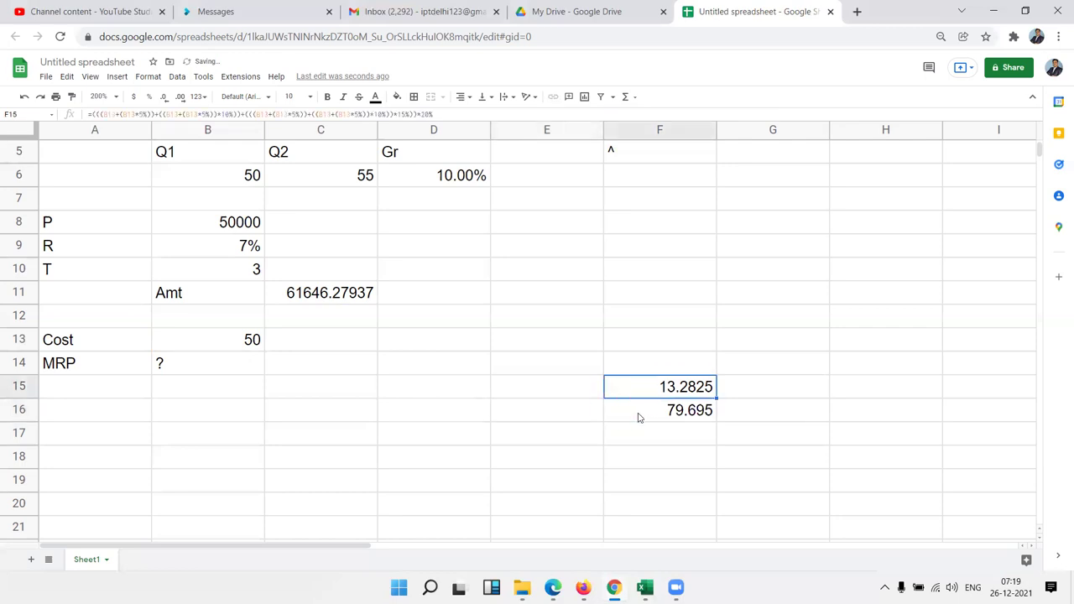
Replace F16's F15 reference with F15's expression wrapped as (…*20%)
scroll(642, 419, up, 2)
scroll(646, 445, down, 3)
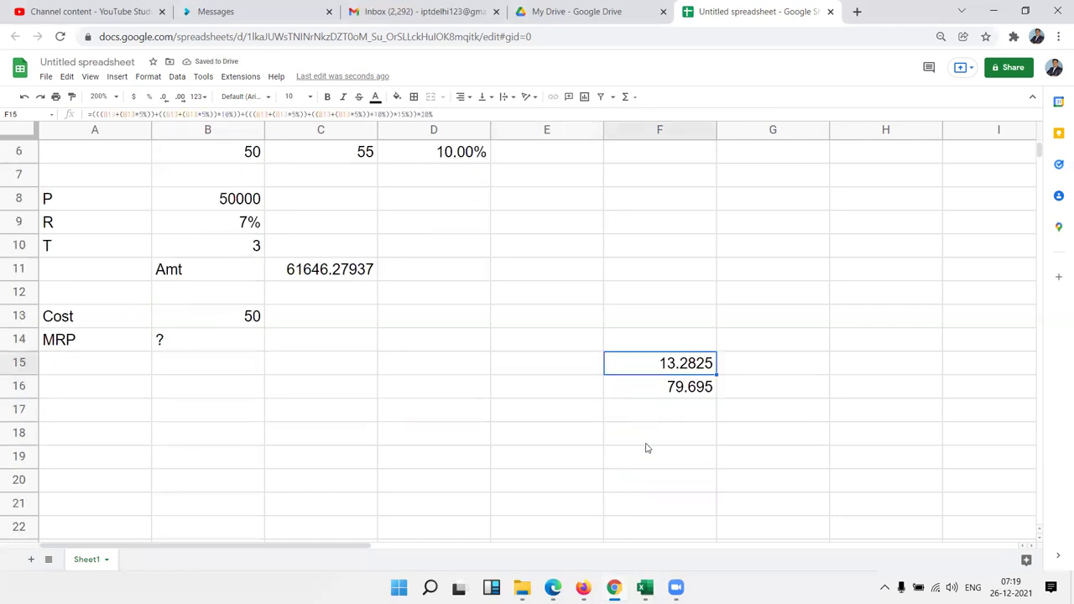
double_click(657, 362)
drag(612, 361, 886, 378)
key(ctrl+c)
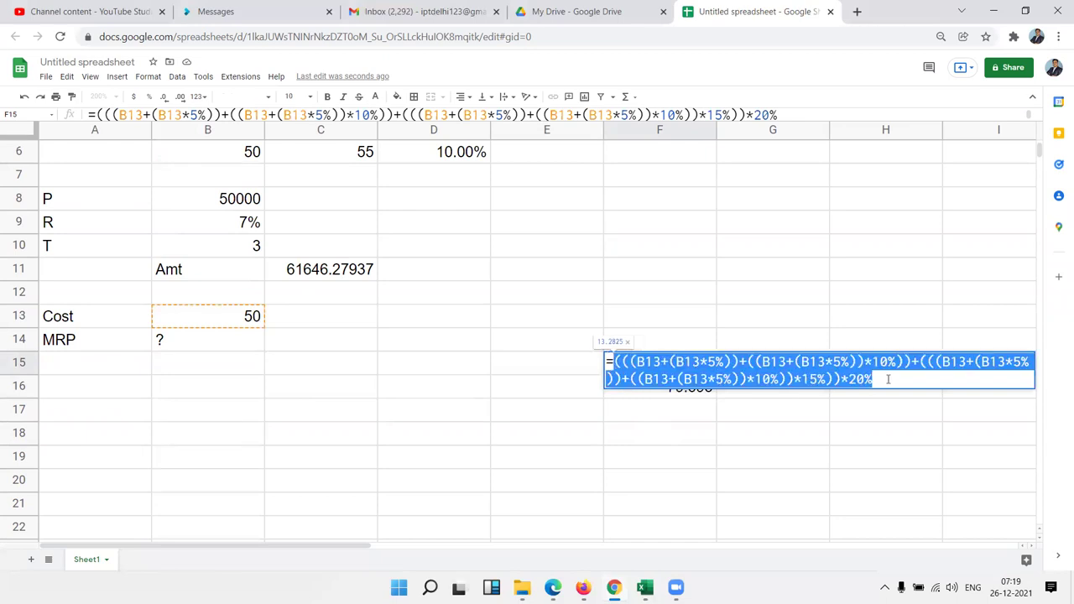
key(Escape)
click(677, 391)
key(Return)
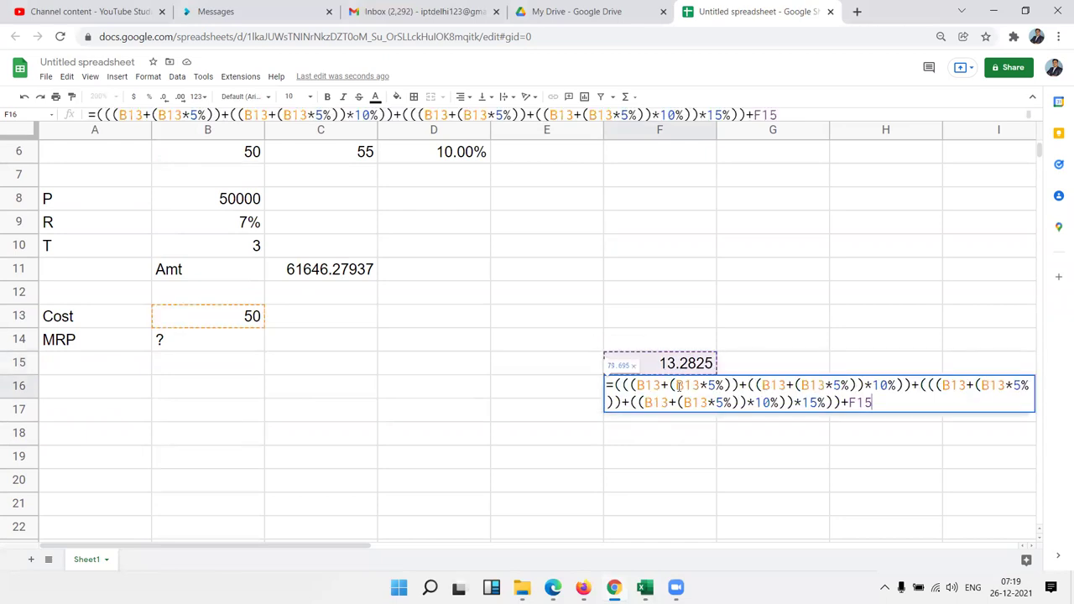
drag(885, 403, 849, 403)
text(()
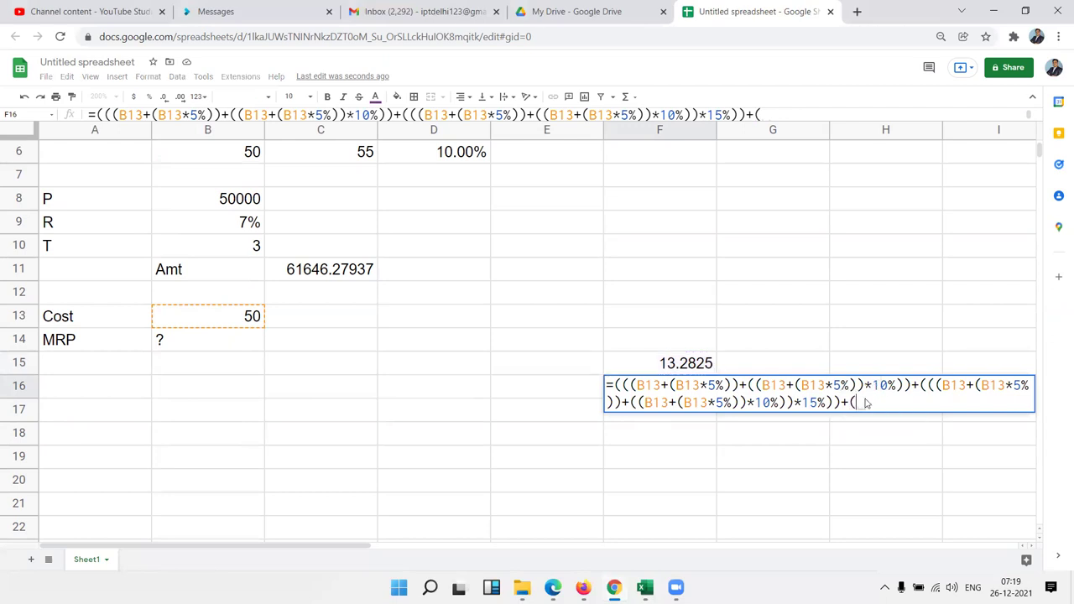
key(ctrl+v)
text(*20%))
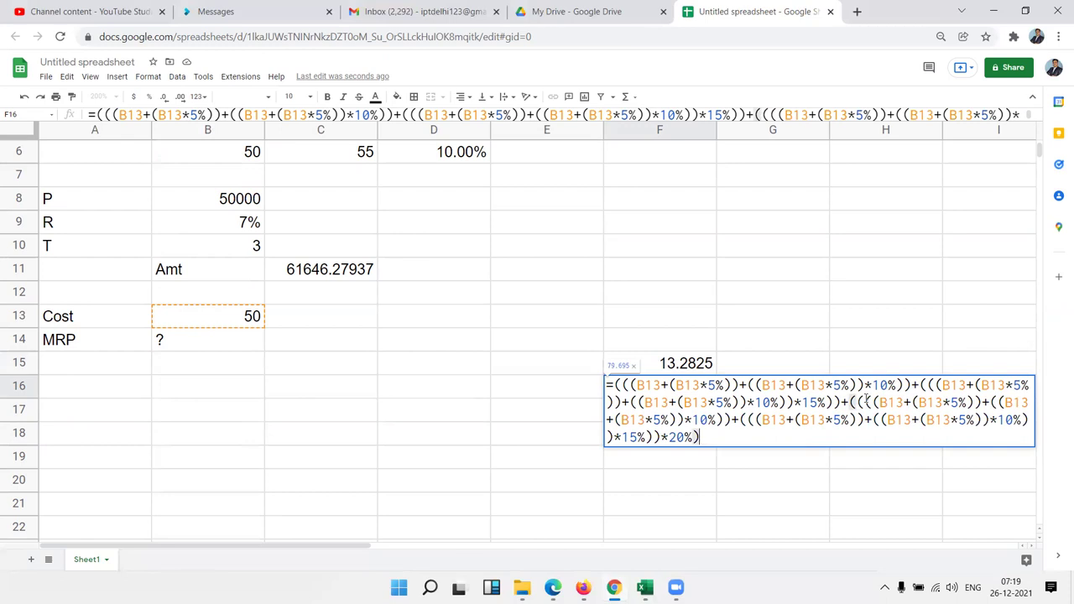
key(Return)
Clear helper cell F15 and copy F16's final nested formula
key(Up)
key(Up)
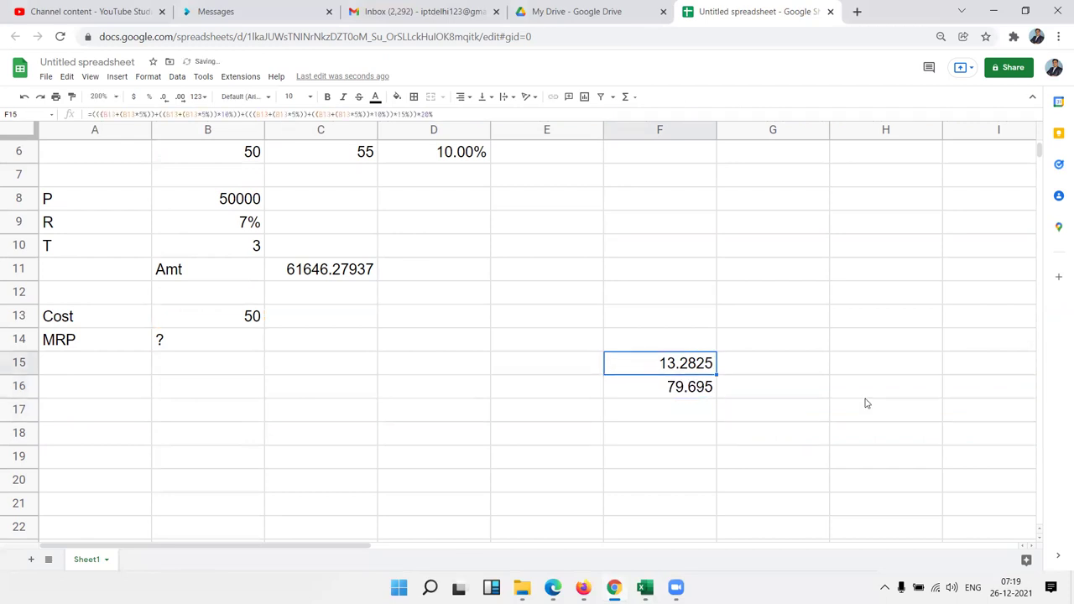
key(Delete)
key(Down)
key(ctrl+c)
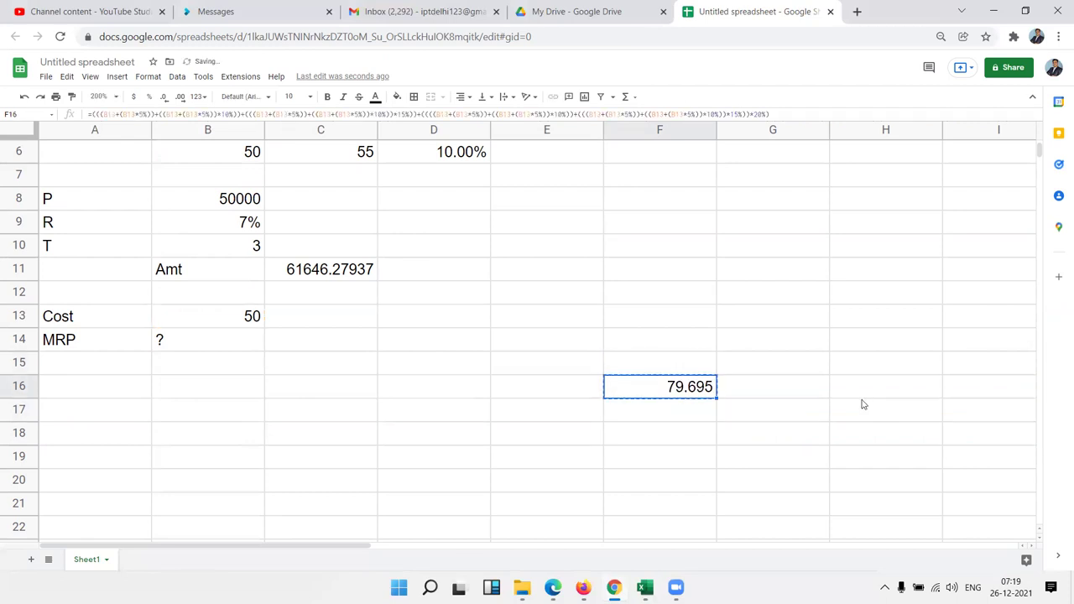
Paste F16's nested formula into MRP cell B14, replacing '?', and confirm it gives 79.695
click(224, 351)
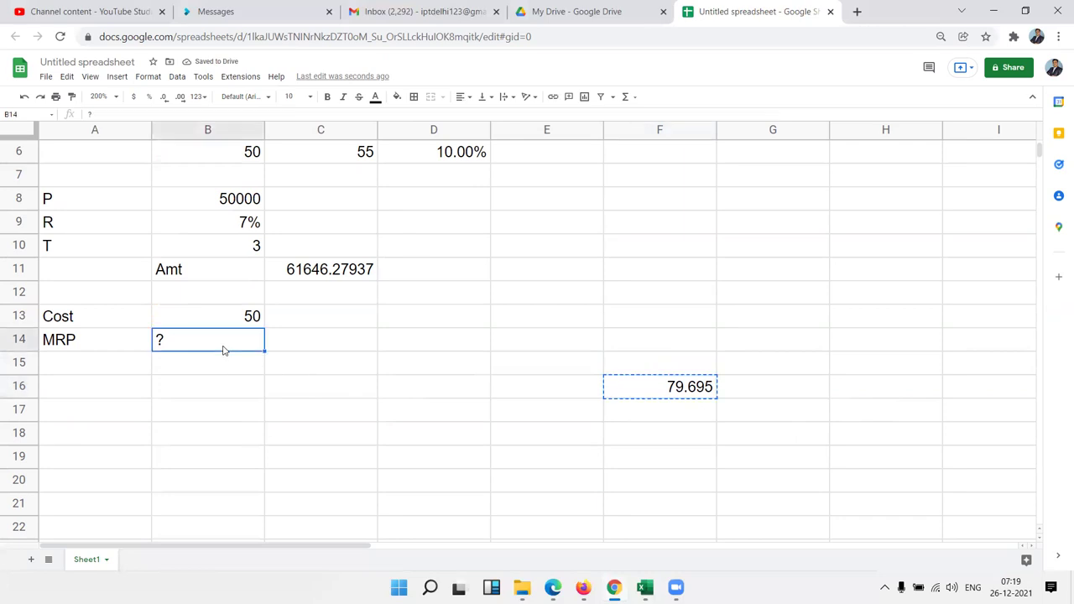
key(ctrl+v)
key(F2)
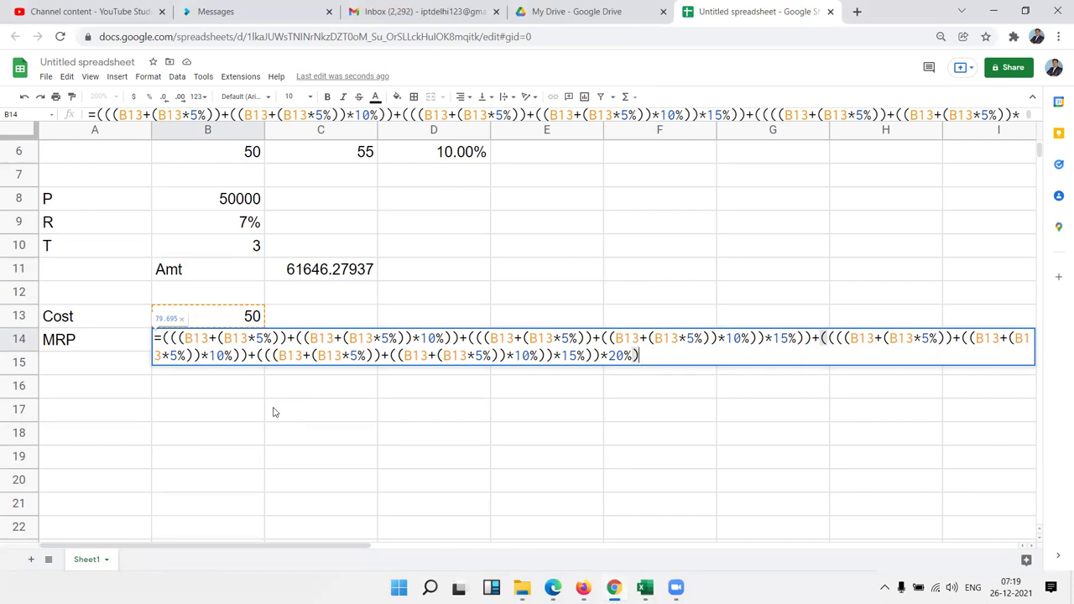
key(Return)
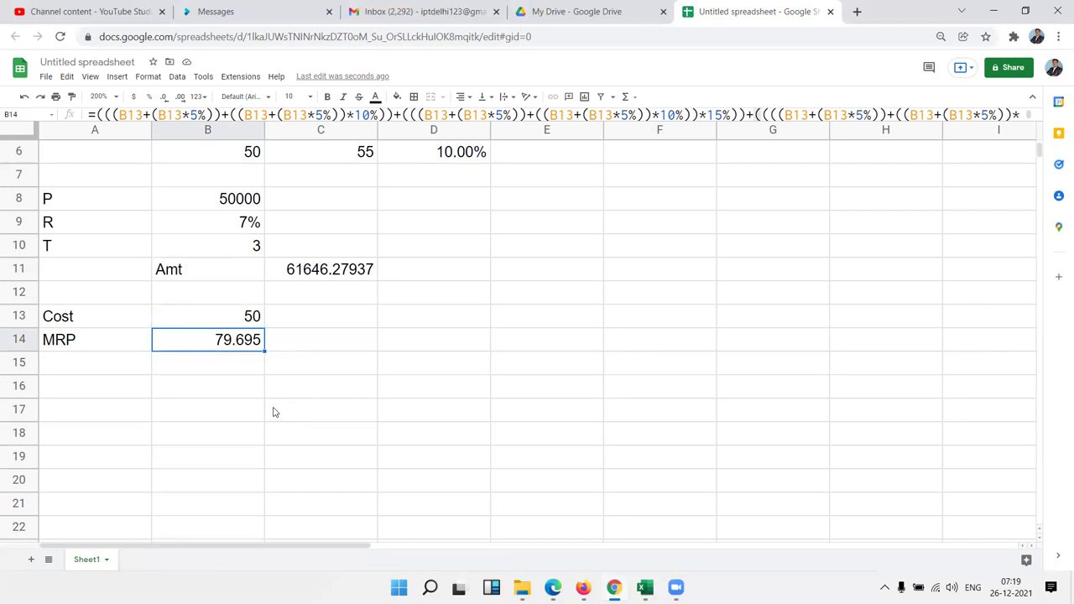